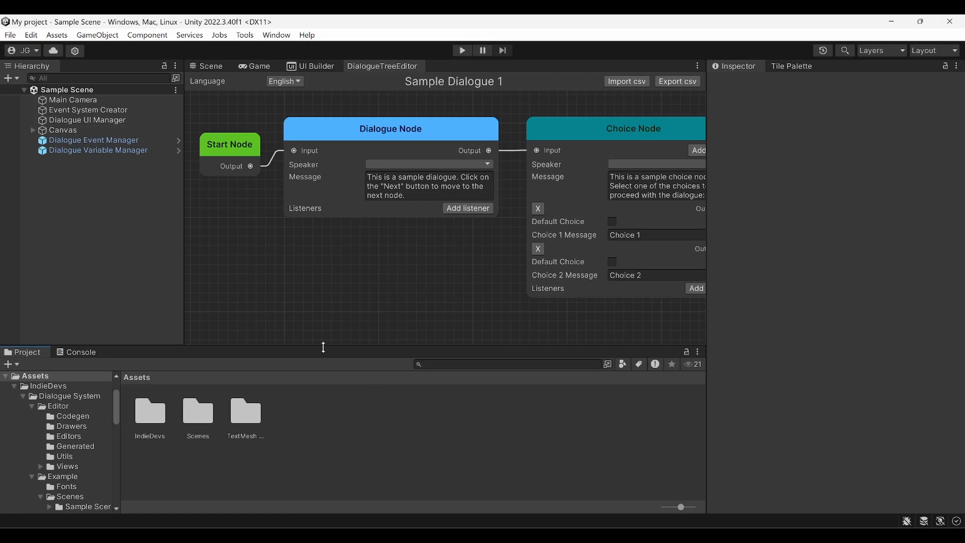
Open the Dialogue System page in Project Settings and expand the Characters list
left_click(32, 35)
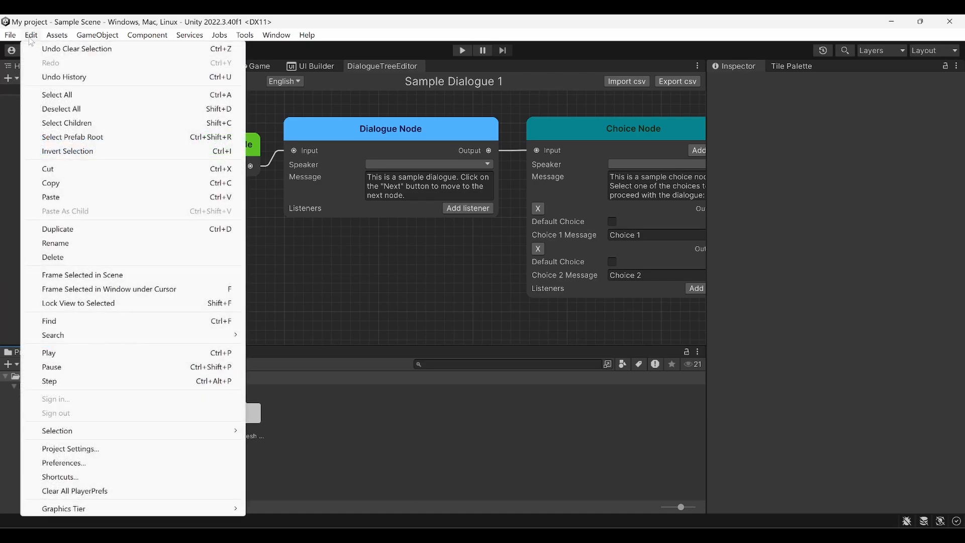
left_click(95, 447)
left_click(80, 78)
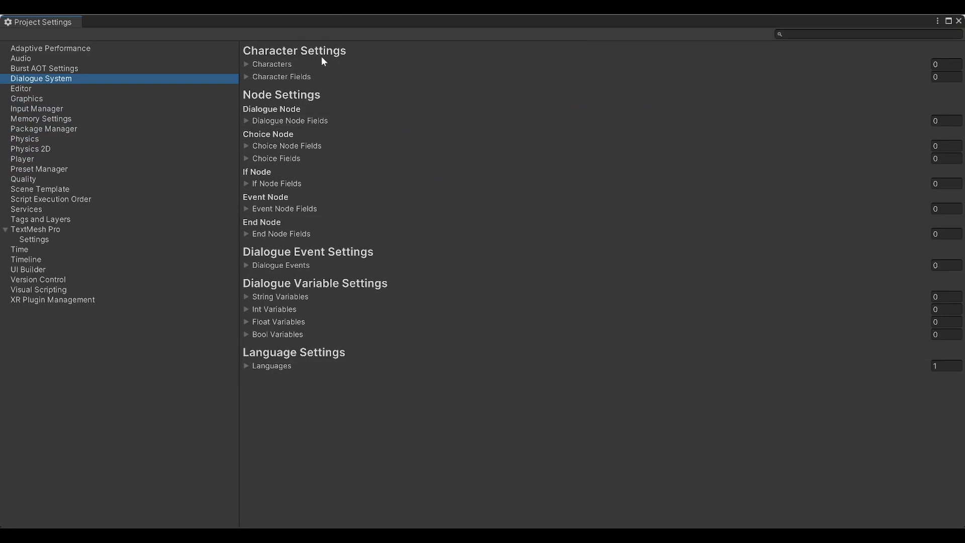
left_click(246, 64)
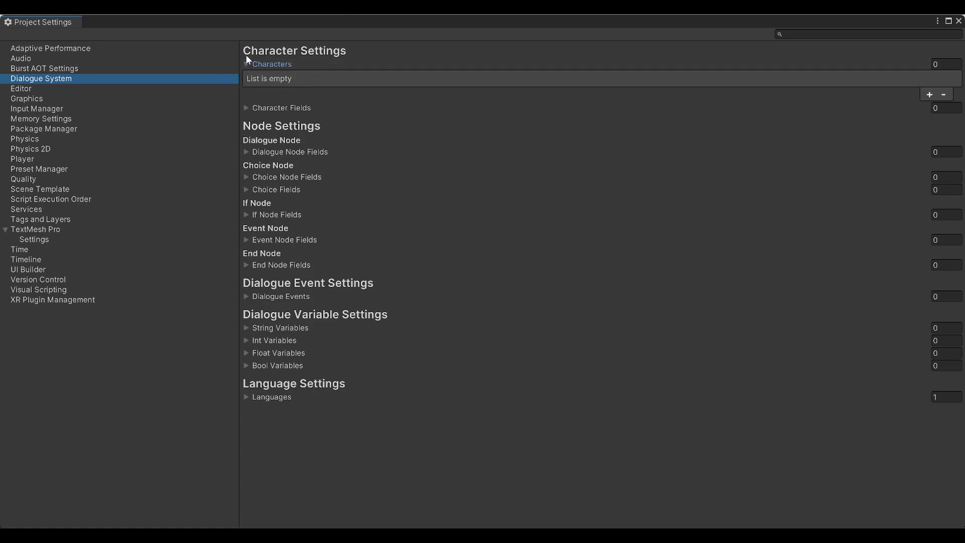
Add two characters, Arthur and Olivia, expand Character Fields, and close the settings
left_click(929, 96)
left_click(544, 101)
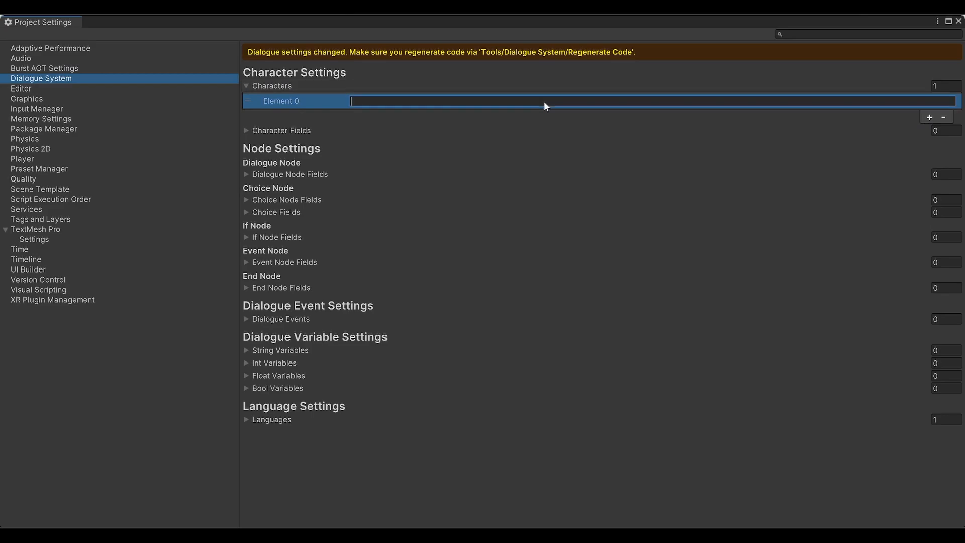
type("Arthur")
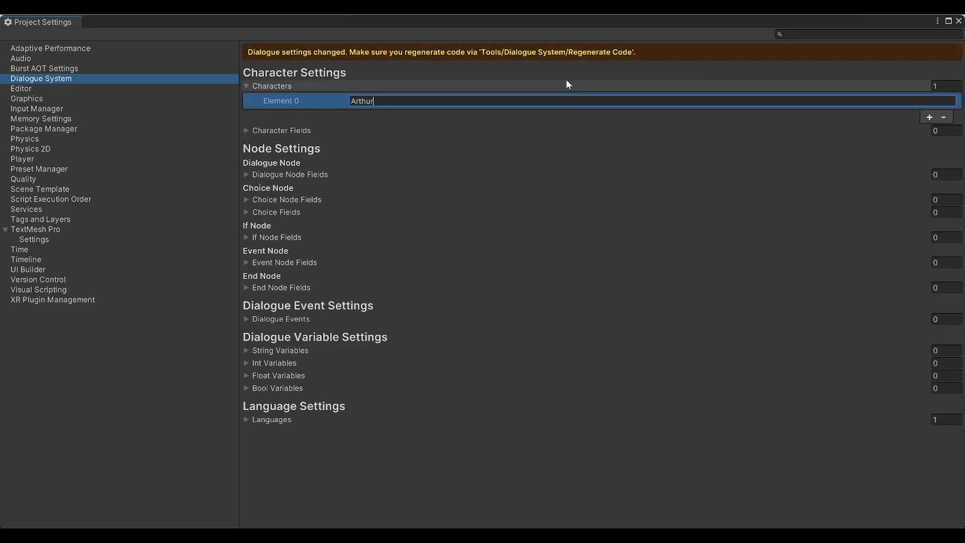
left_click(930, 118)
left_click(653, 111)
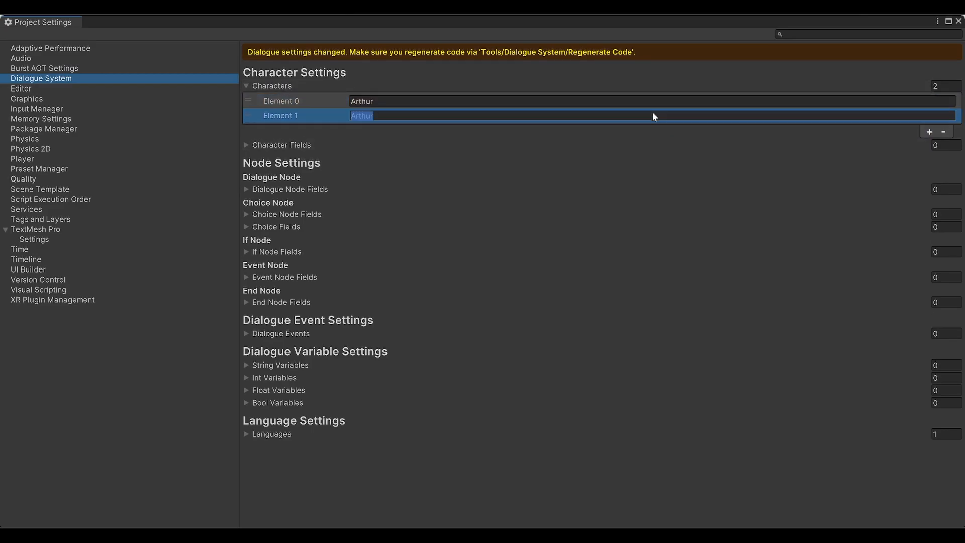
type("Olivia")
left_click(581, 74)
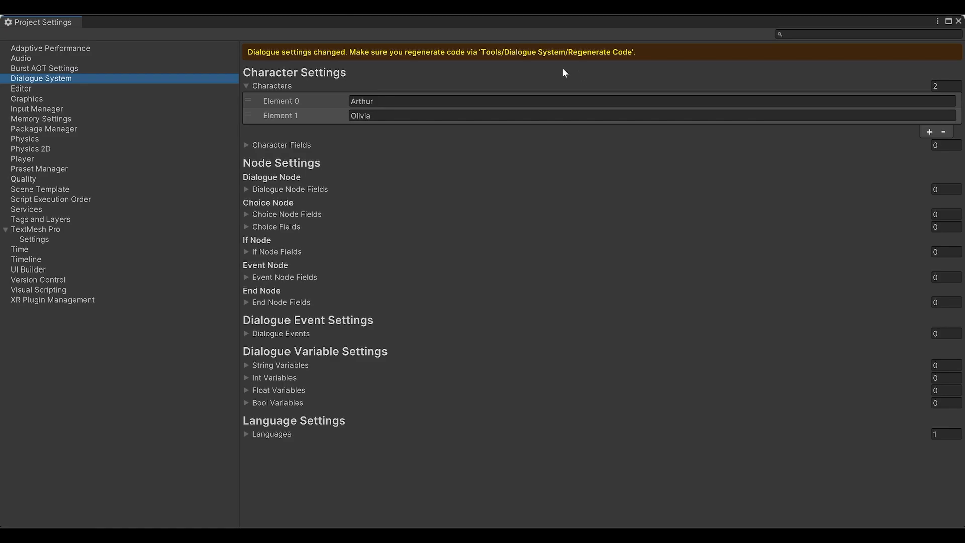
left_click(247, 145)
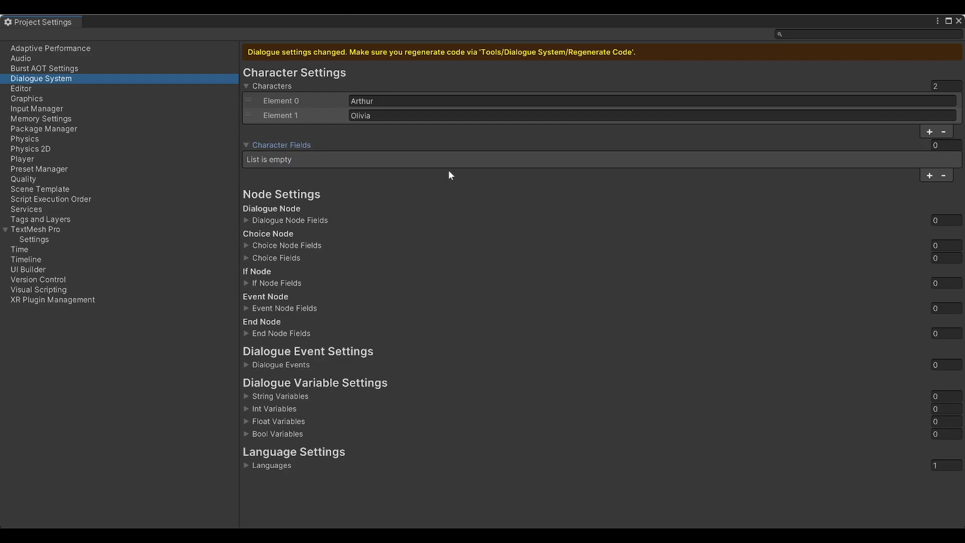
left_click(958, 21)
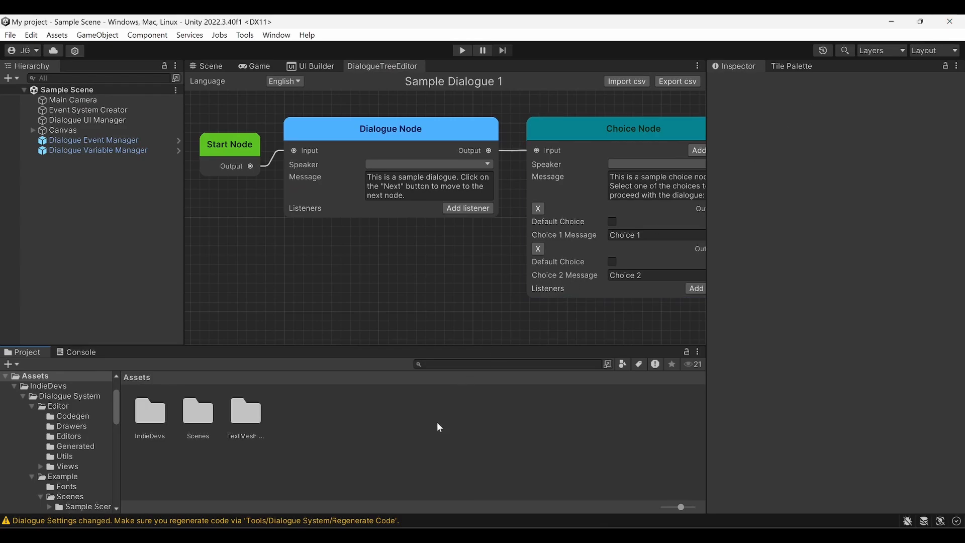
Create a Dialogue System Field asset named Emotion in the Assets folder
right_click(333, 424)
mouse_move(430, 61)
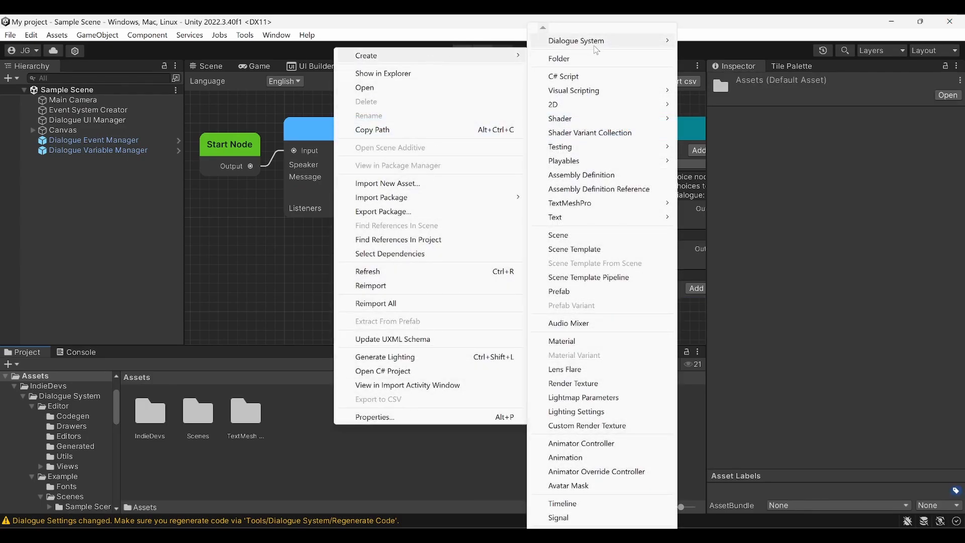
mouse_move(593, 46)
left_click(720, 70)
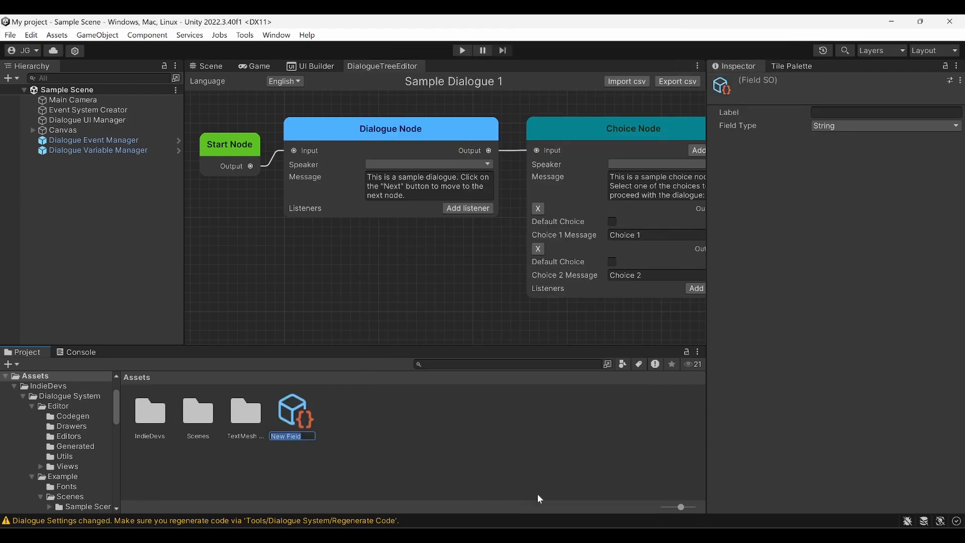
type("Emotion")
key("Return")
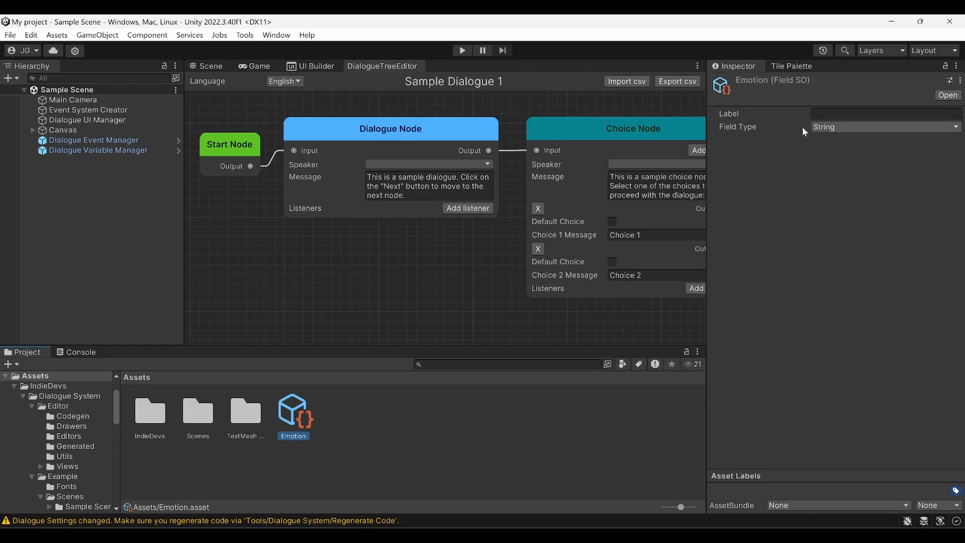
Set the Emotion field's Label to Emotion and its Field Type to Enum
left_click(825, 115)
type("Emotion")
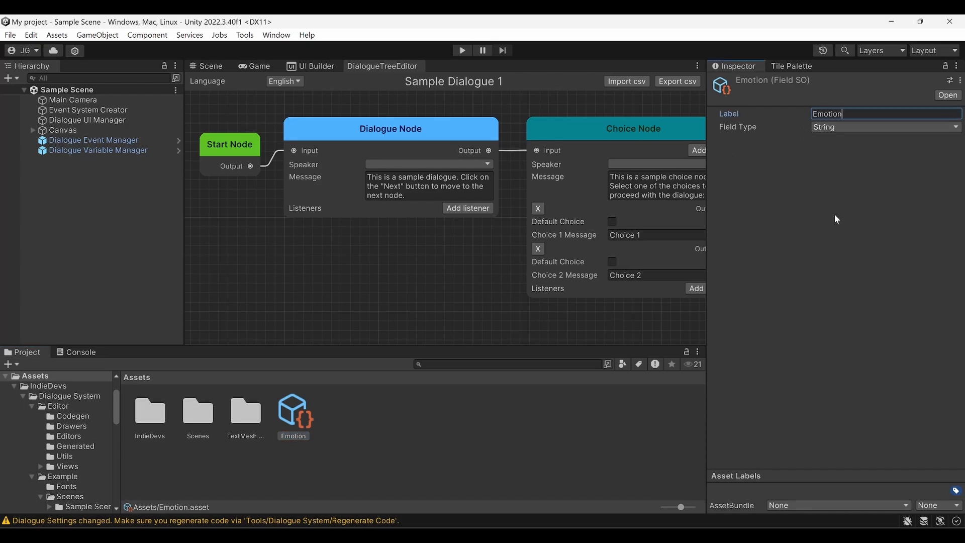
key("Return")
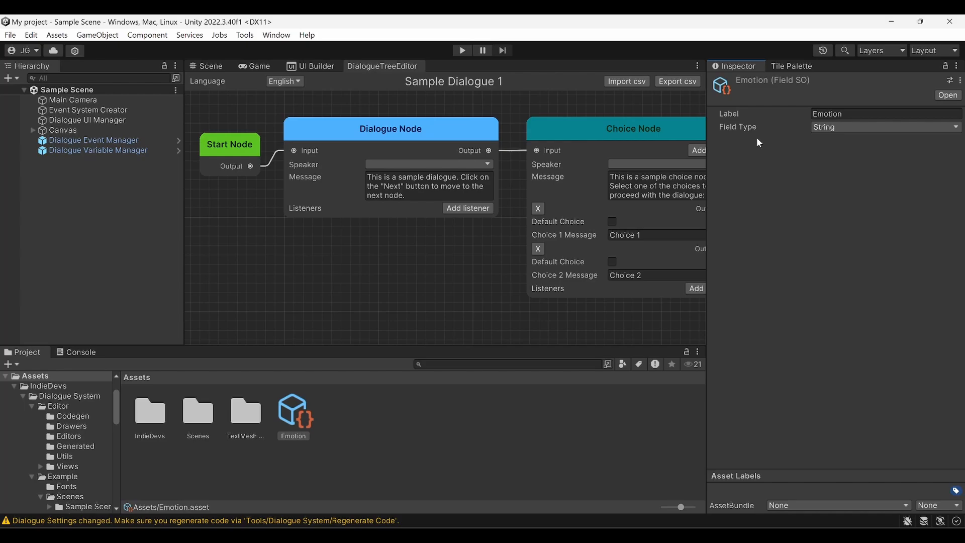
left_click(827, 129)
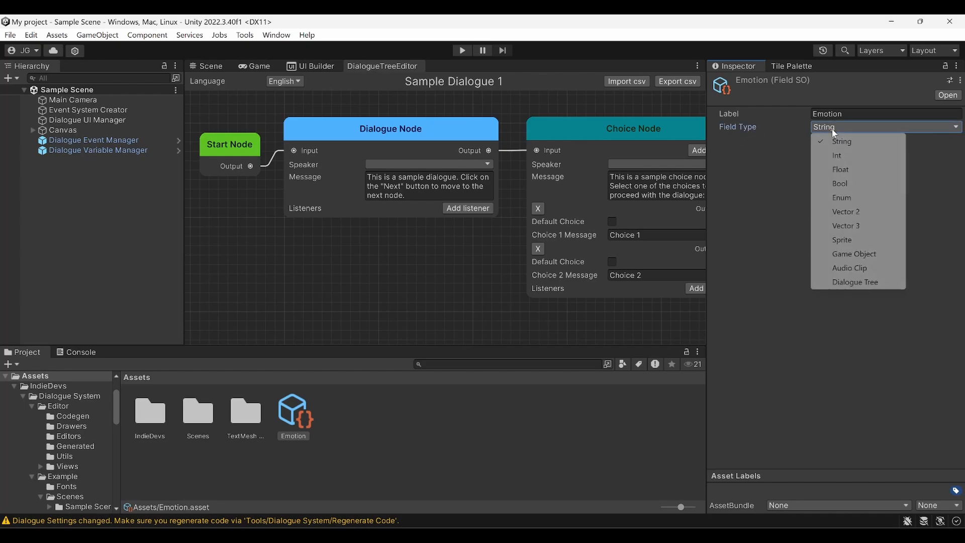
left_click(870, 199)
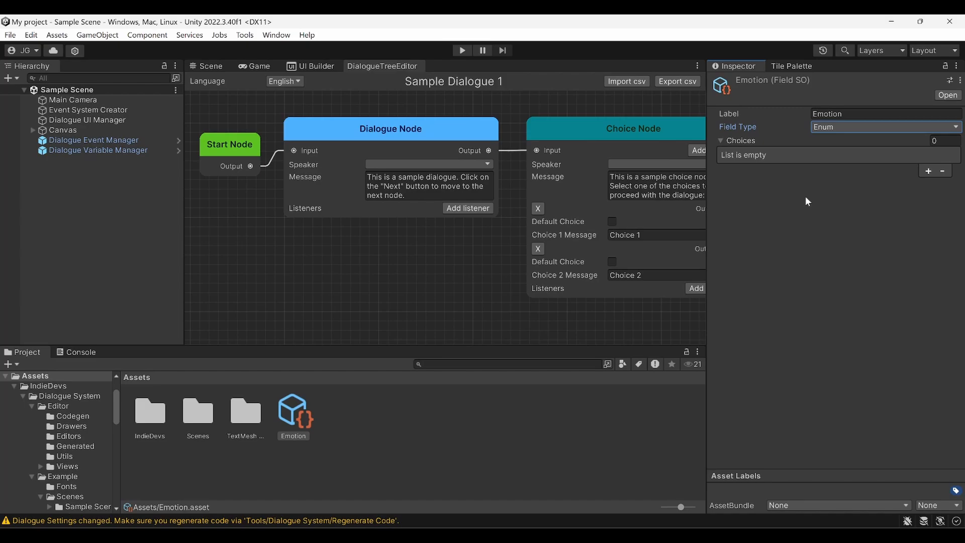
Add the enum choices Default, Happy, Angry and Sad
left_click(928, 171)
type("Defa")
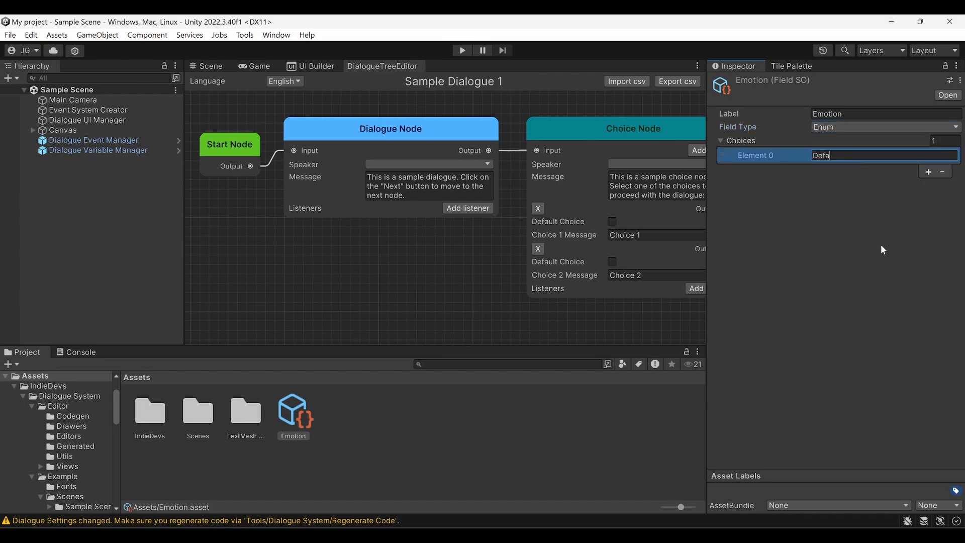
type("ult")
left_click(928, 171)
type("Happy")
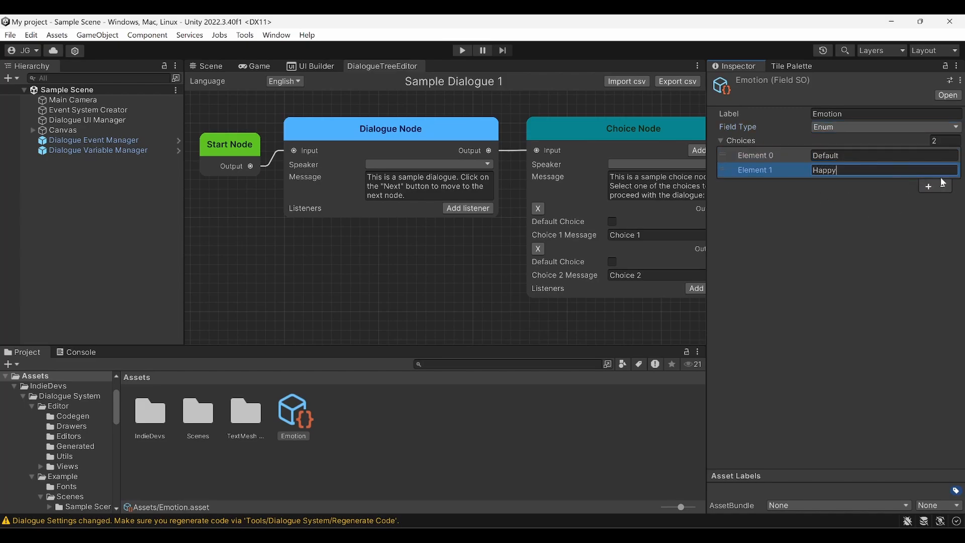
left_click(934, 185)
type("Angry")
left_click(928, 201)
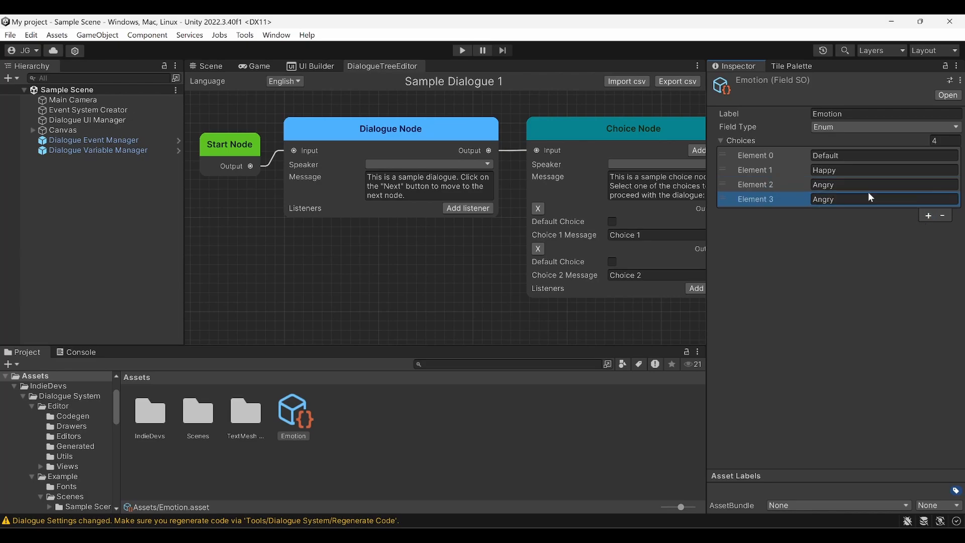
left_click(869, 199)
type("Sad")
left_click(501, 453)
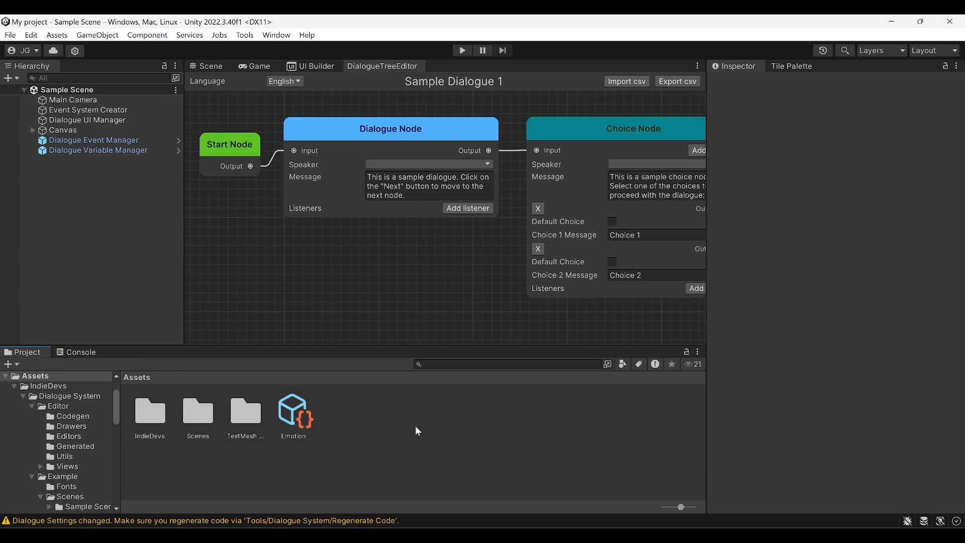
Add the Emotion field asset as the single Character Fields entry in Dialogue System settings
left_click(31, 34)
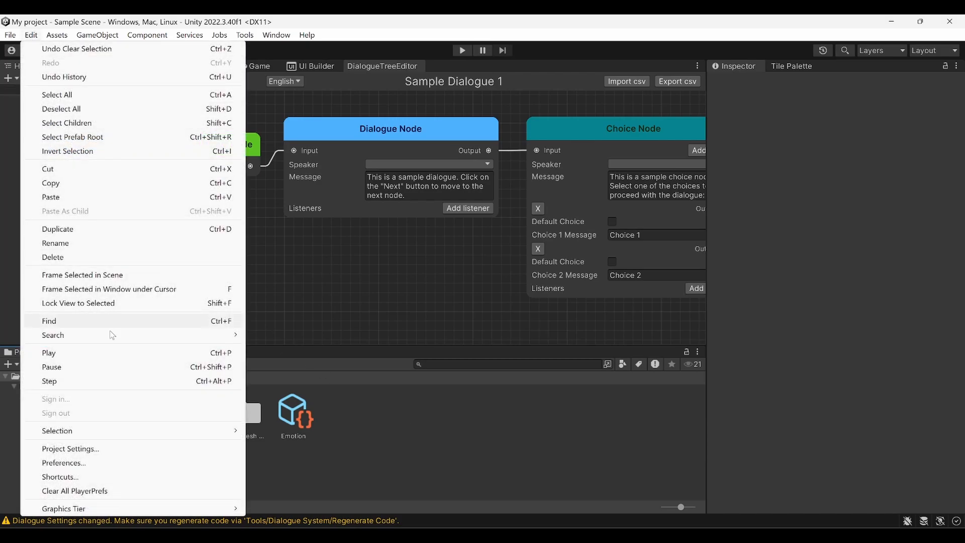
left_click(133, 448)
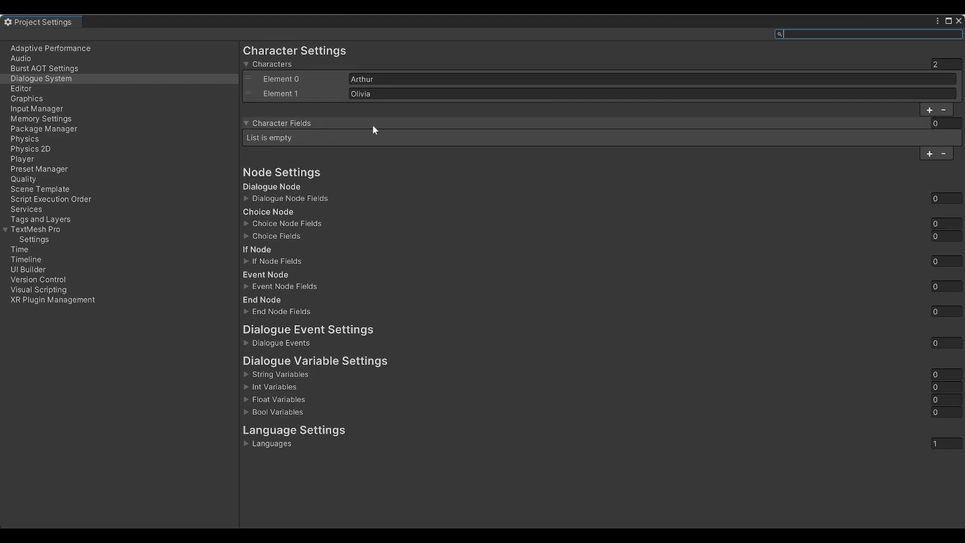
left_click(929, 154)
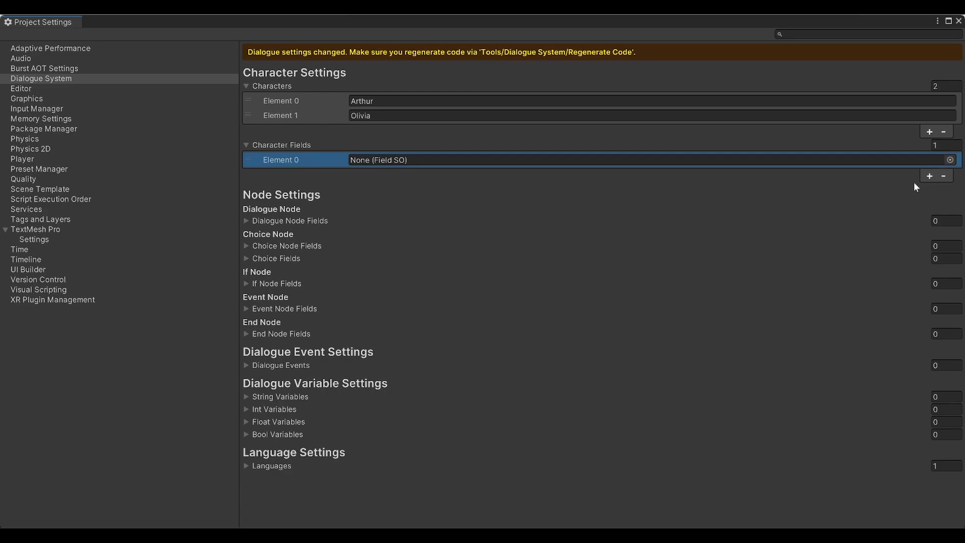
left_click(950, 160)
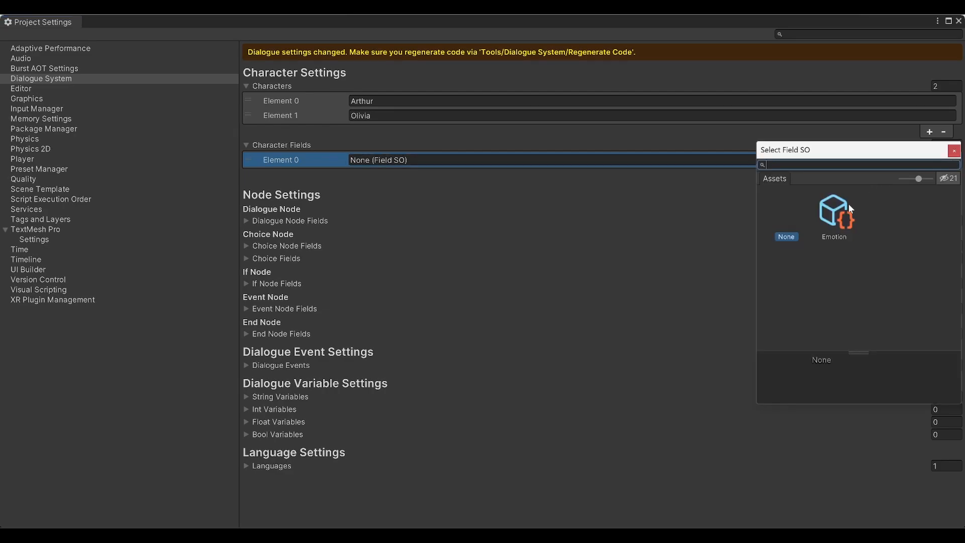
double_click(837, 216)
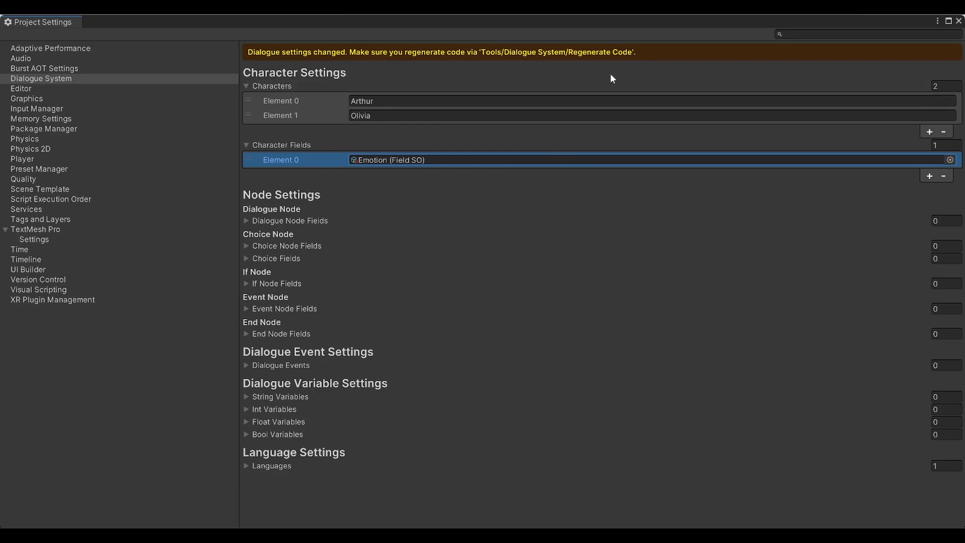
Close Project Settings and regenerate the Dialogue System code from the tools menu
left_click(959, 21)
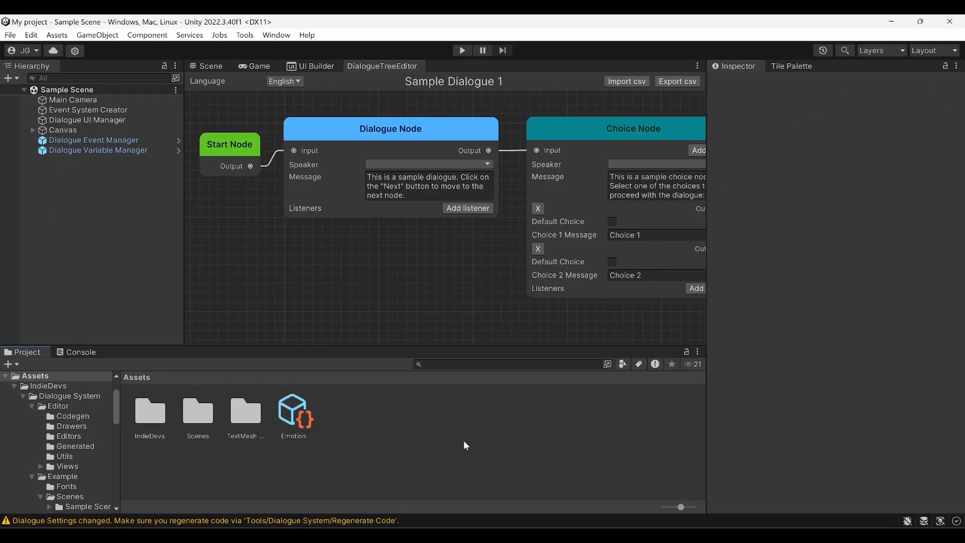
left_click(245, 35)
mouse_move(294, 50)
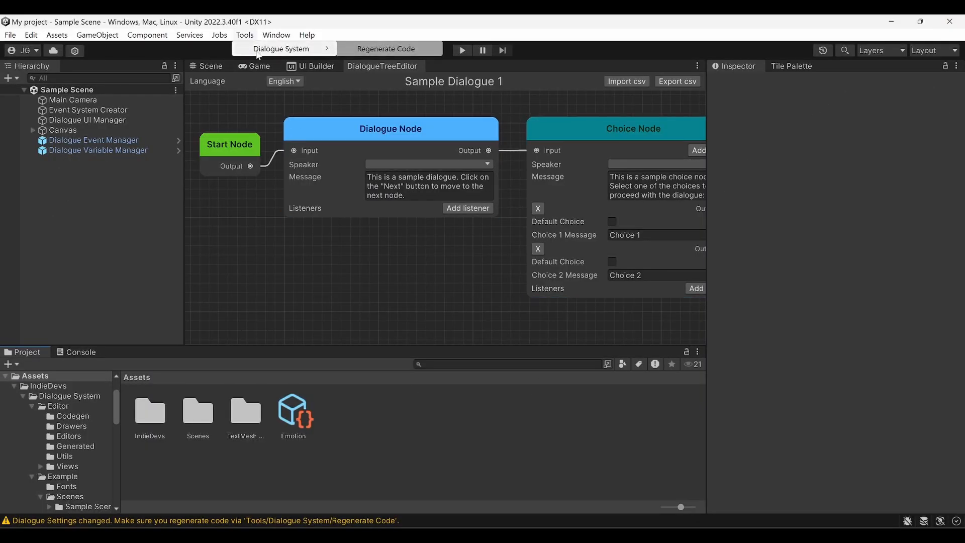
left_click(372, 50)
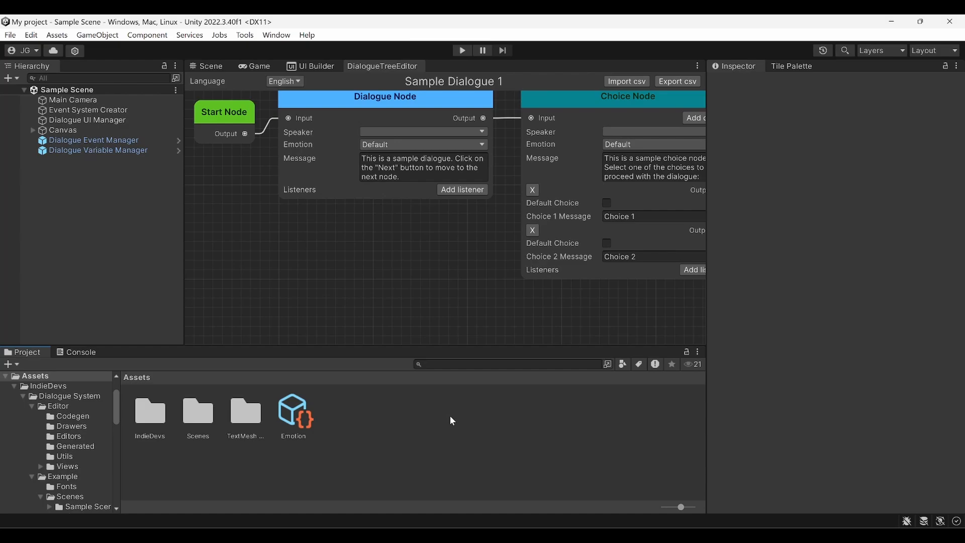
Select the first Dialogue Node and add a second listener to it
middle_click_drag(370, 224, 382, 265)
left_click(357, 221)
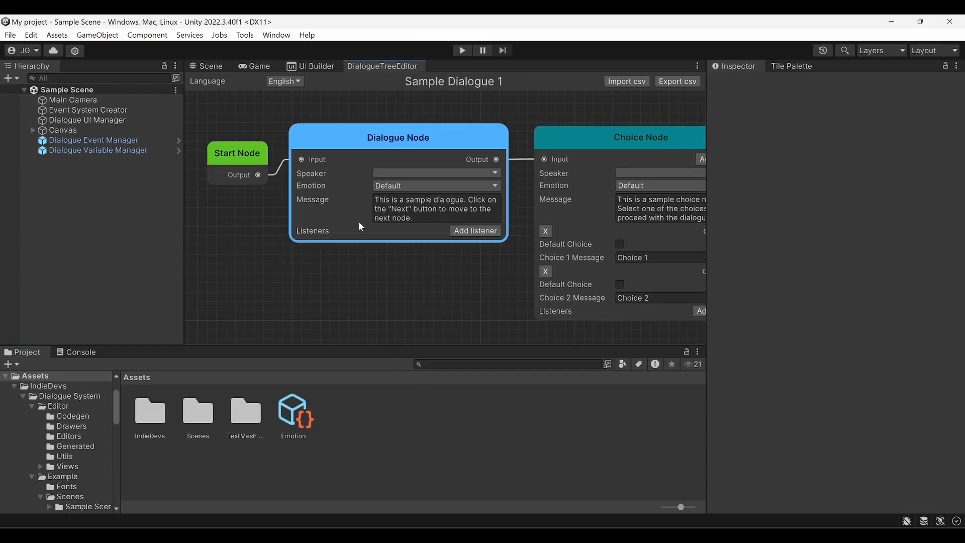
left_click(393, 173)
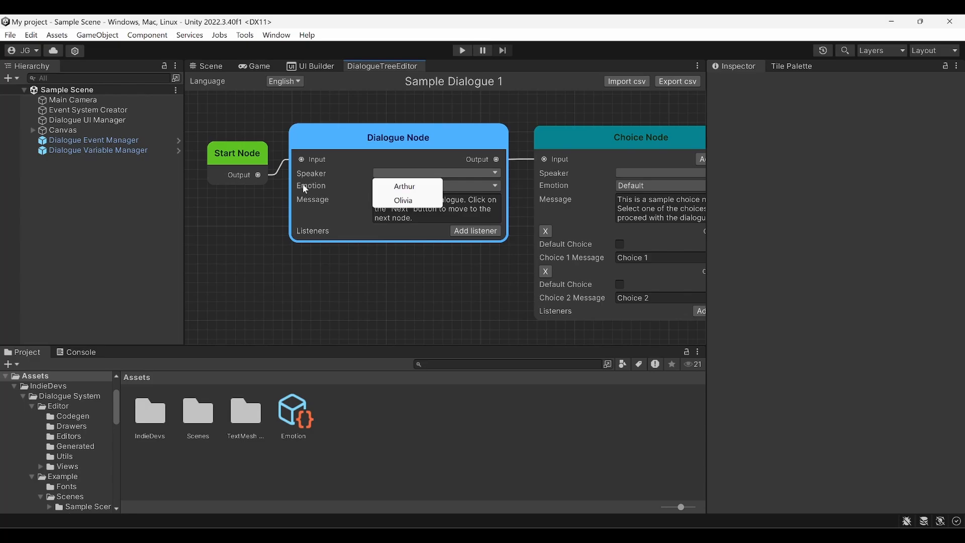
left_click(329, 175)
left_click(387, 173)
left_click(362, 182)
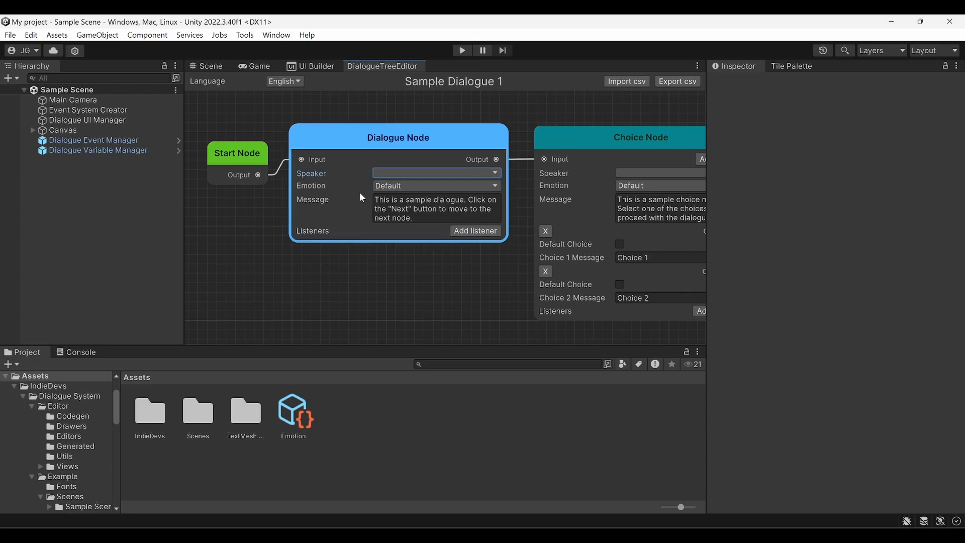
left_click(386, 186)
left_click(359, 183)
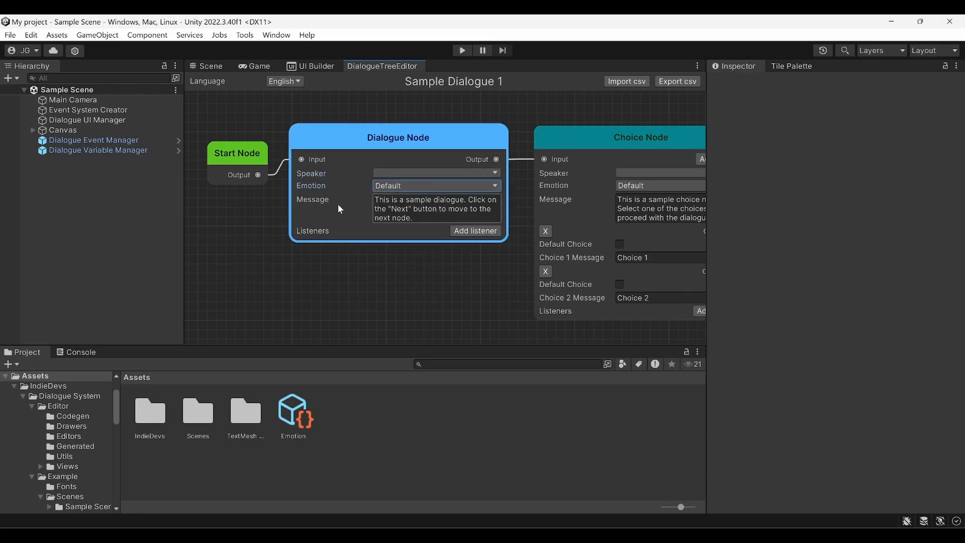
left_click(456, 232)
left_click(395, 271)
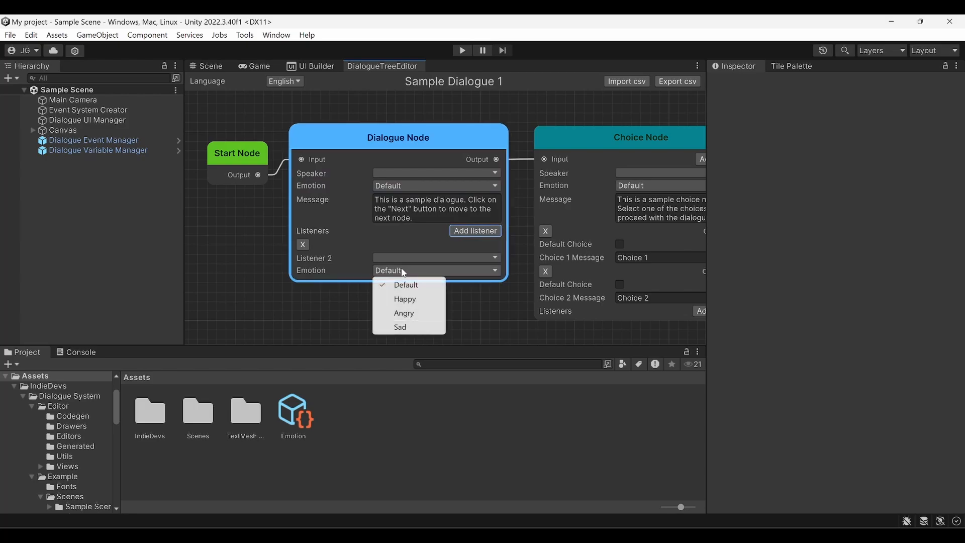
left_click(320, 272)
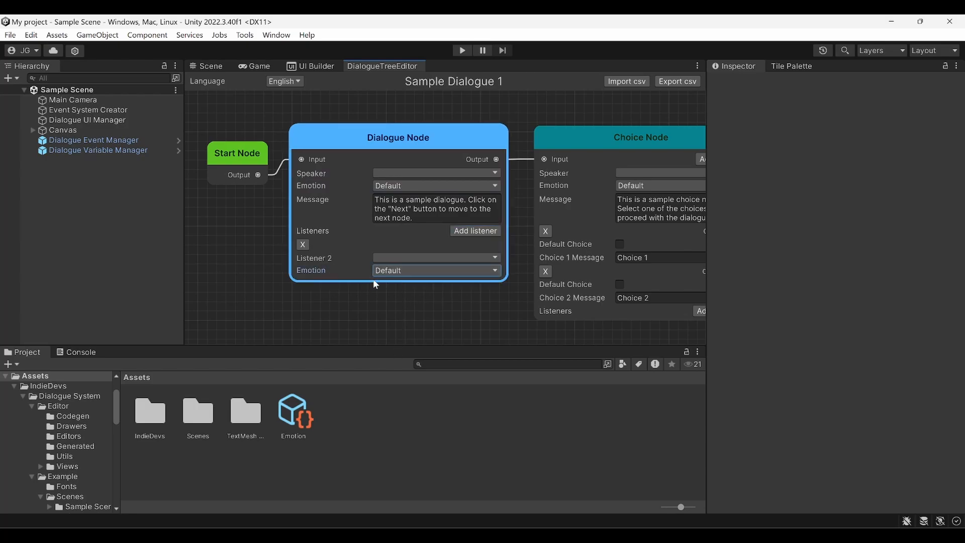
Make Arthur the speaker with Happy emotion, and Olivia Listener 2 with Angry emotion
left_click(397, 186)
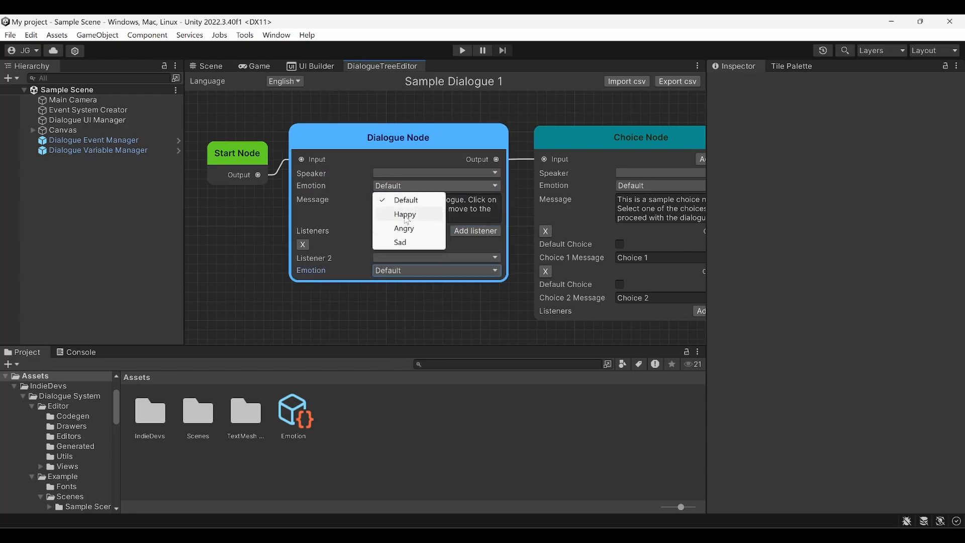
left_click(406, 219)
left_click(412, 174)
left_click(392, 186)
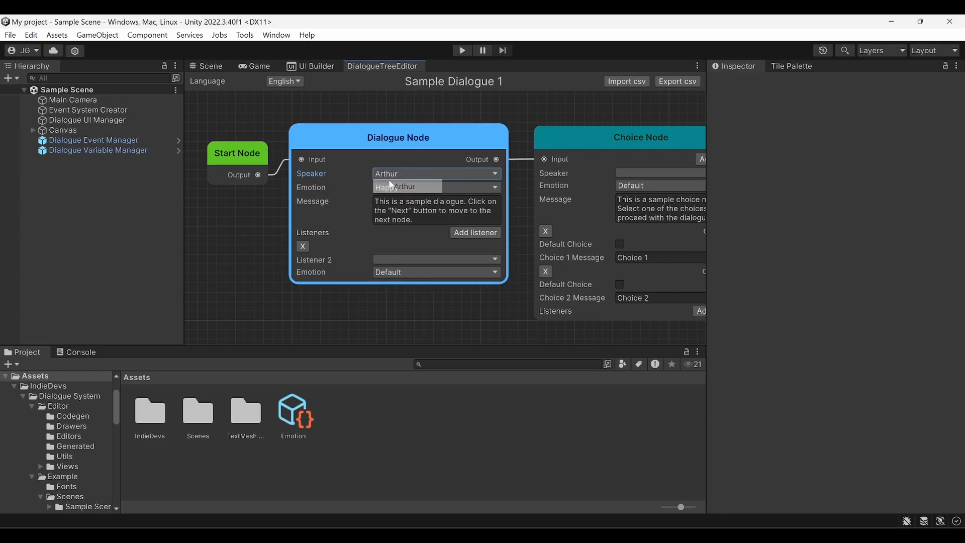
left_click(405, 258)
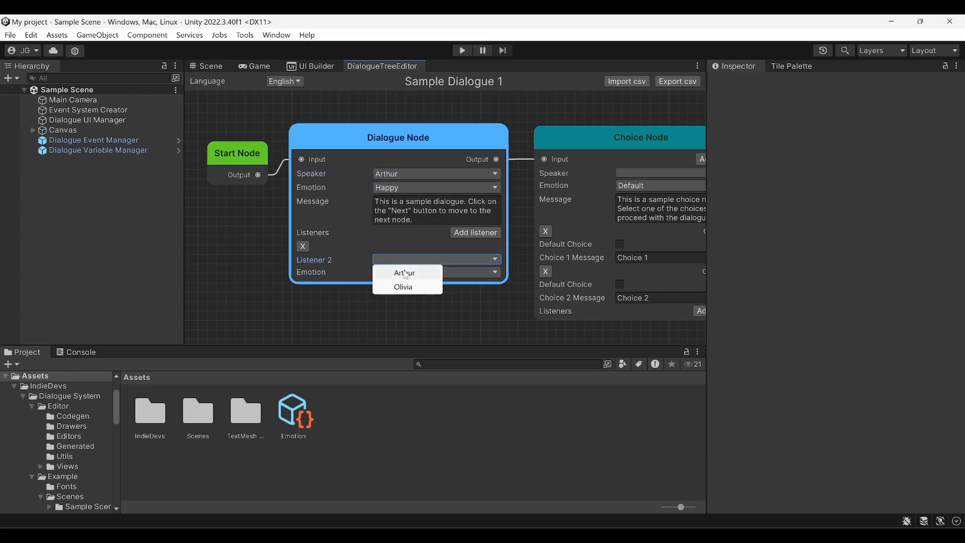
left_click(400, 285)
left_click(397, 279)
left_click(405, 315)
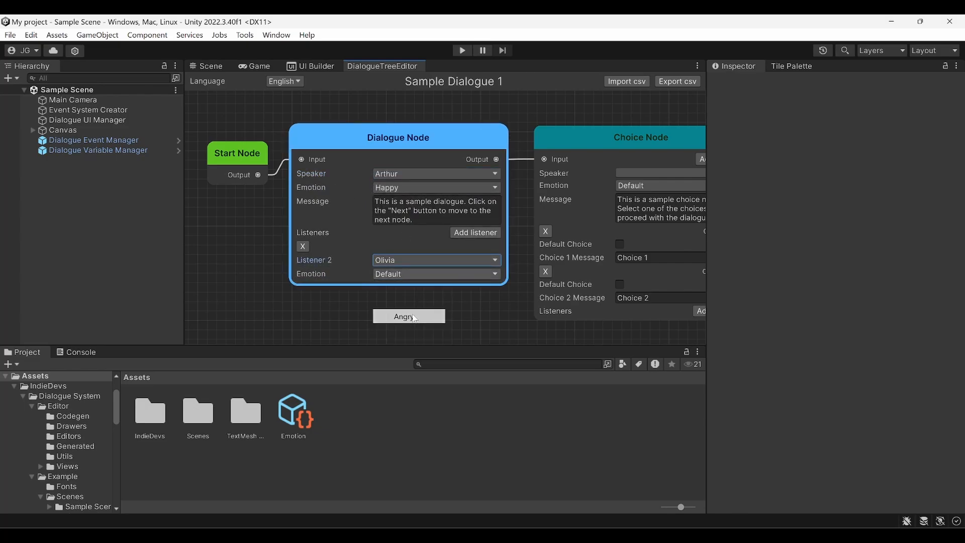
Pan to the following nodes and look over the Choice Node's emotion options
scroll(432, 307, "down", 3)
middle_click_drag(432, 307, 318, 285)
scroll(479, 308, "up", 2)
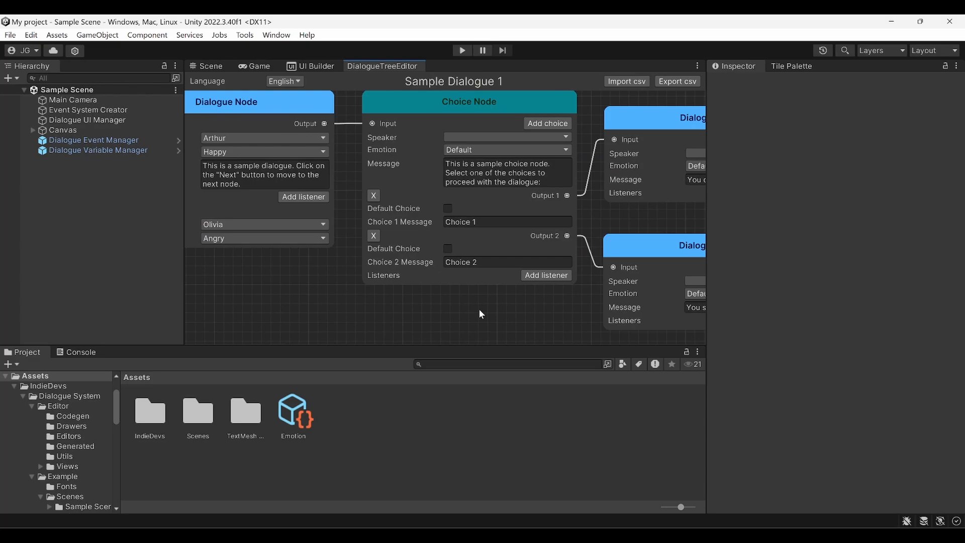
left_click(481, 149)
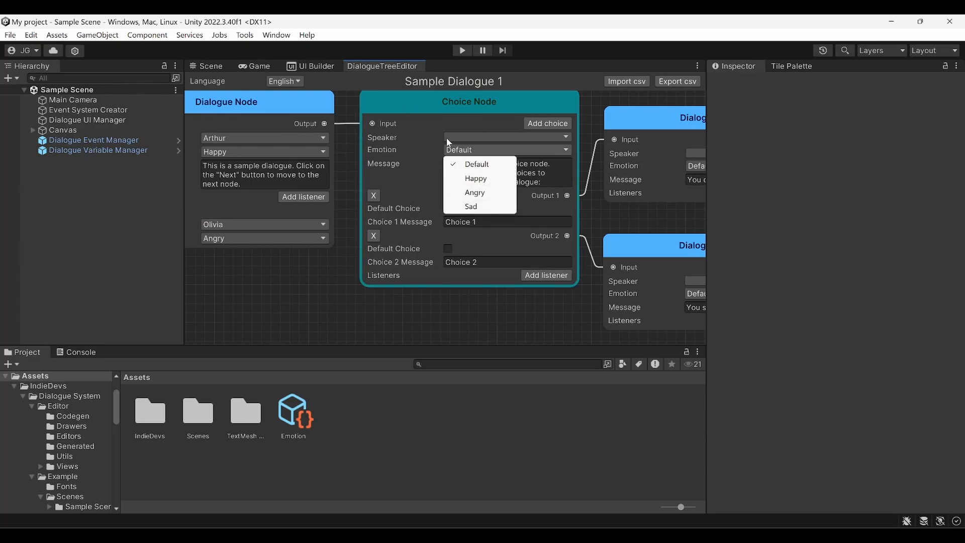
left_click(440, 142)
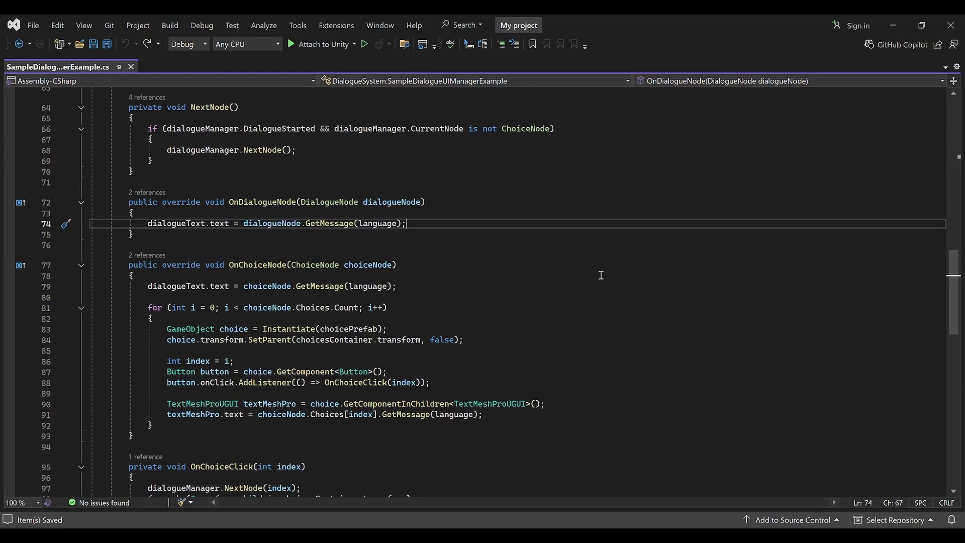
Below the message line in OnDialogueNode, add 'dialogueNode.Speaker.Emotion;' using IntelliSense
left_click(265, 203)
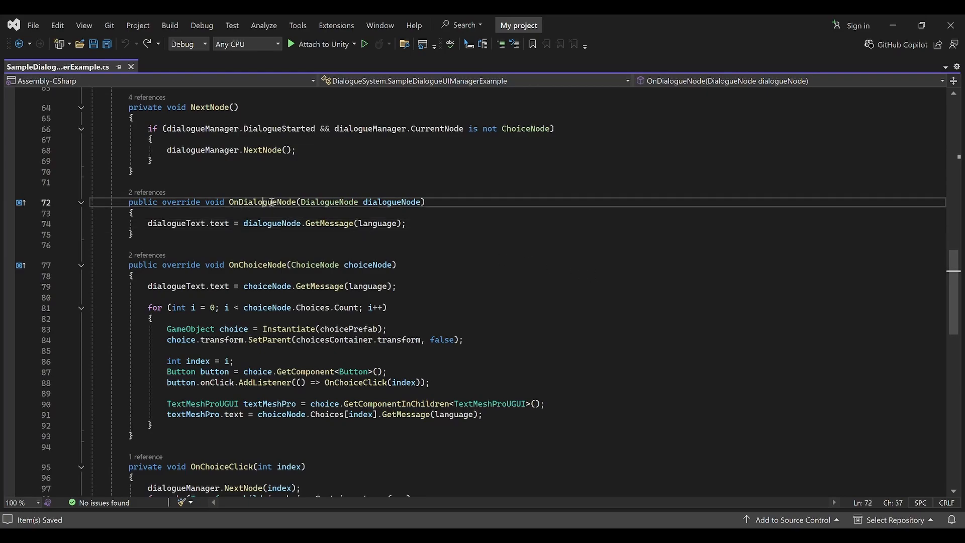
left_click(430, 221)
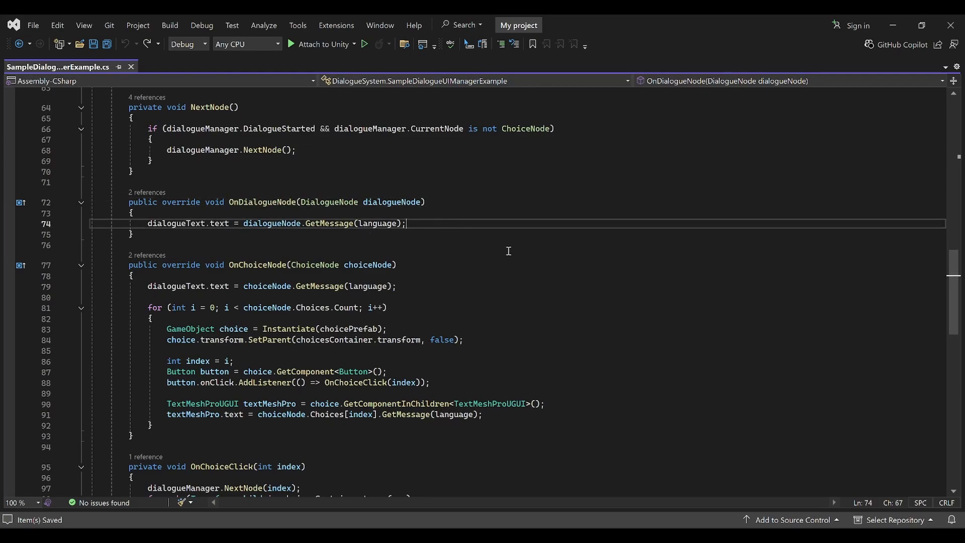
key("Return")
key("Return")
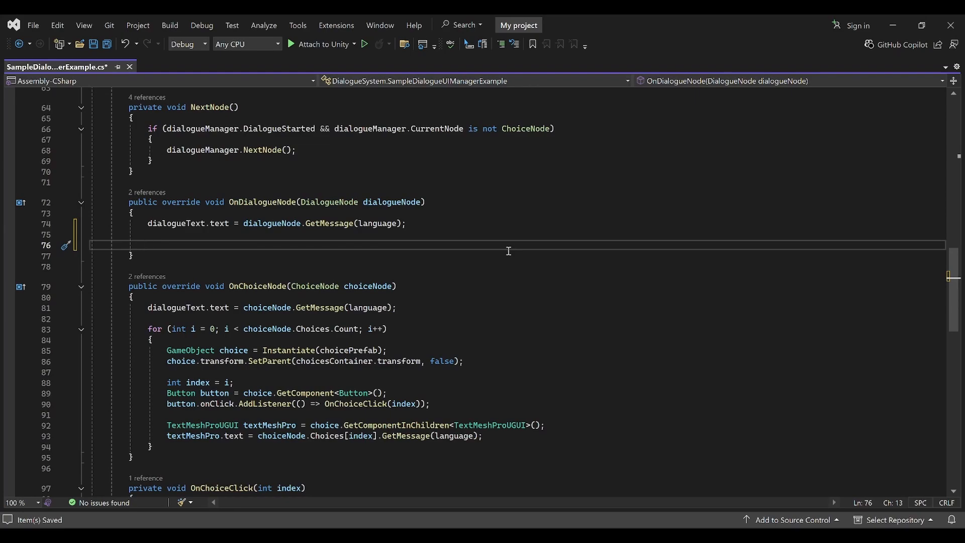
type("dialogueNode.S")
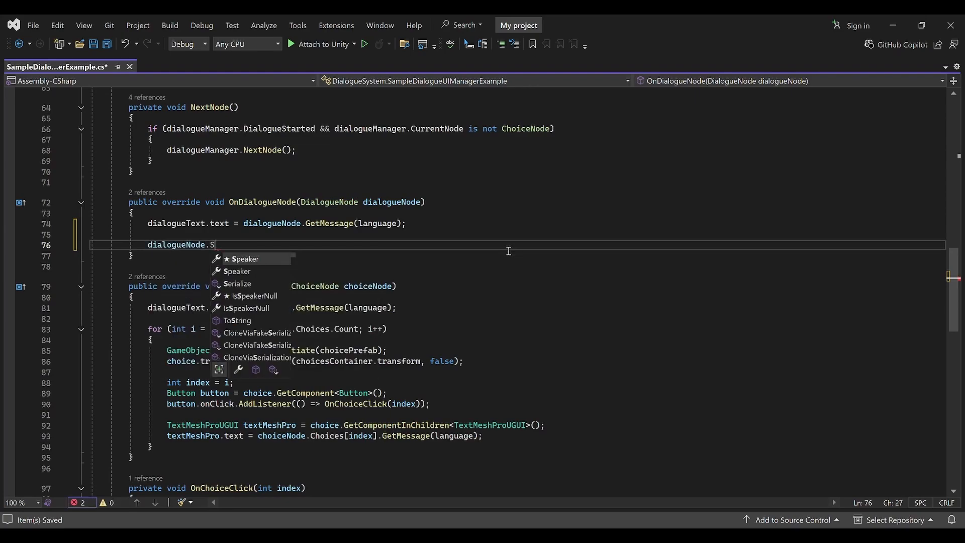
type("peaker")
key("Tab")
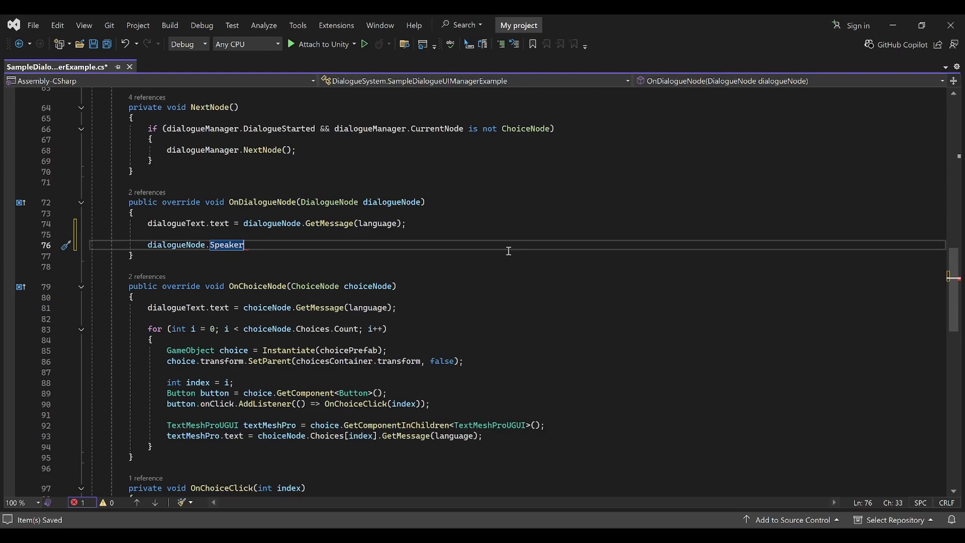
type(".")
key("Down")
key("Down")
key("Down")
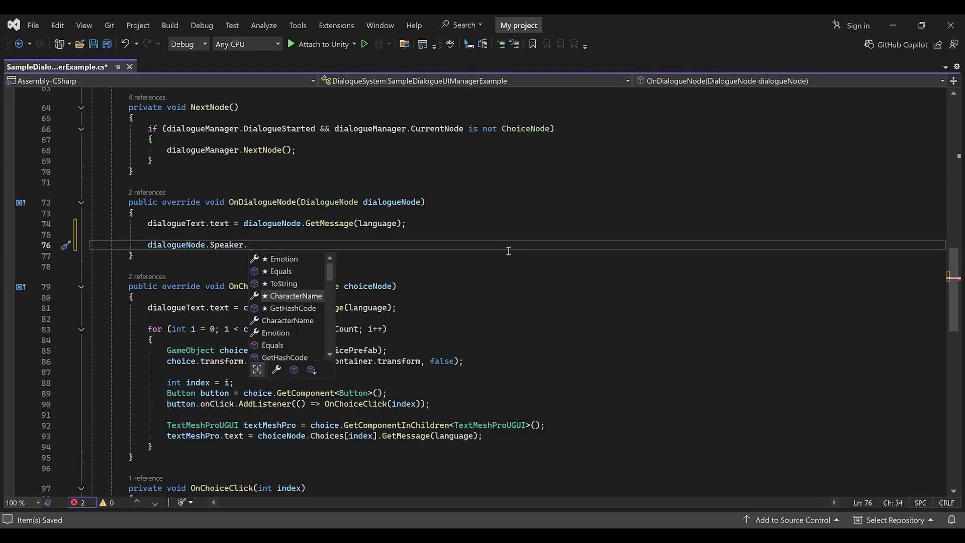
key("Down")
key("Down")
key("Up")
key("Up")
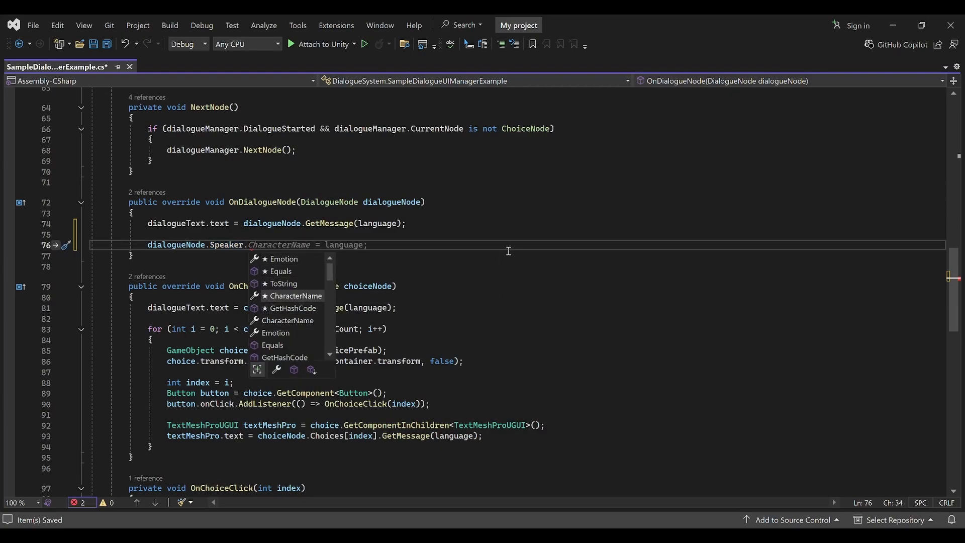
key("Up")
key("Up")
key("Down")
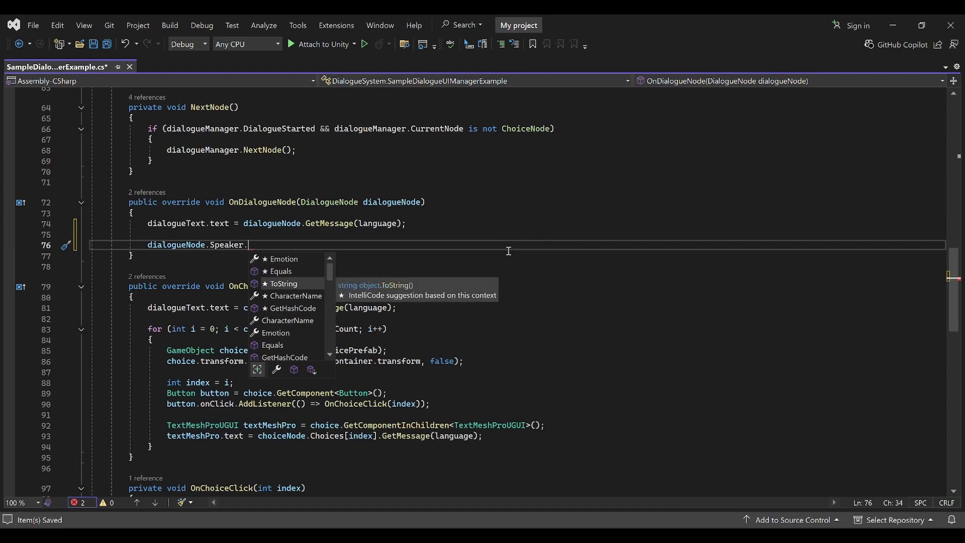
key("Up")
key("Up")
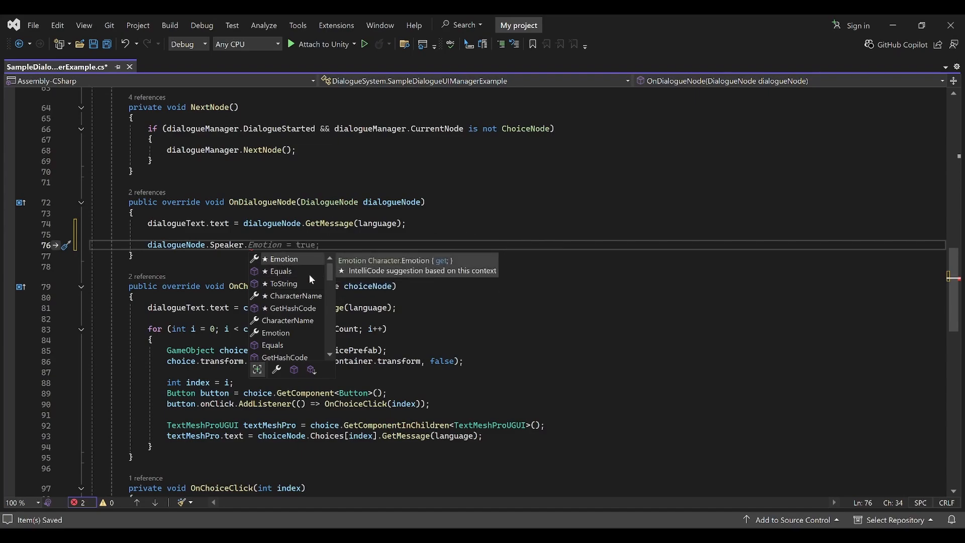
key("Tab")
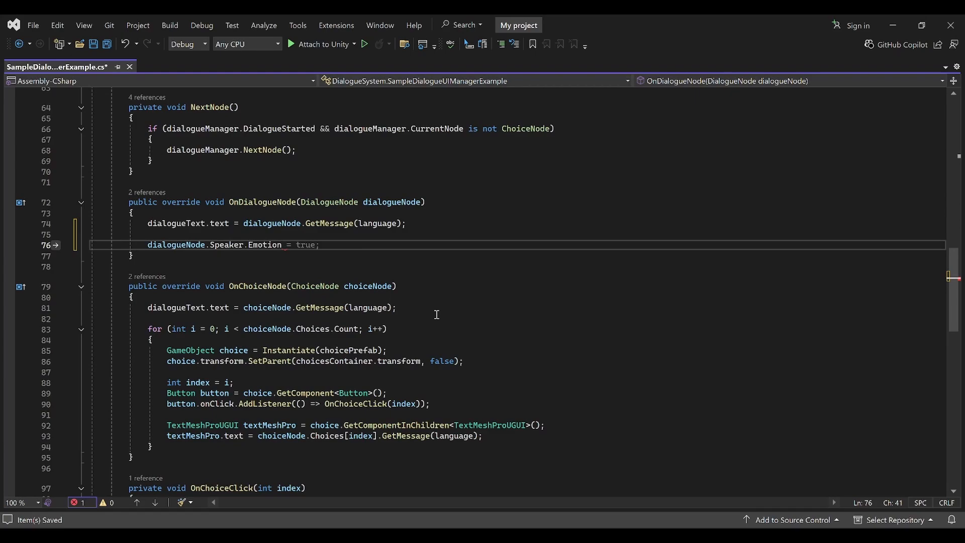
type(";")
Prefix the statement with 'Emotion speakerEmotion =' and save the script
mouse_move(246, 245)
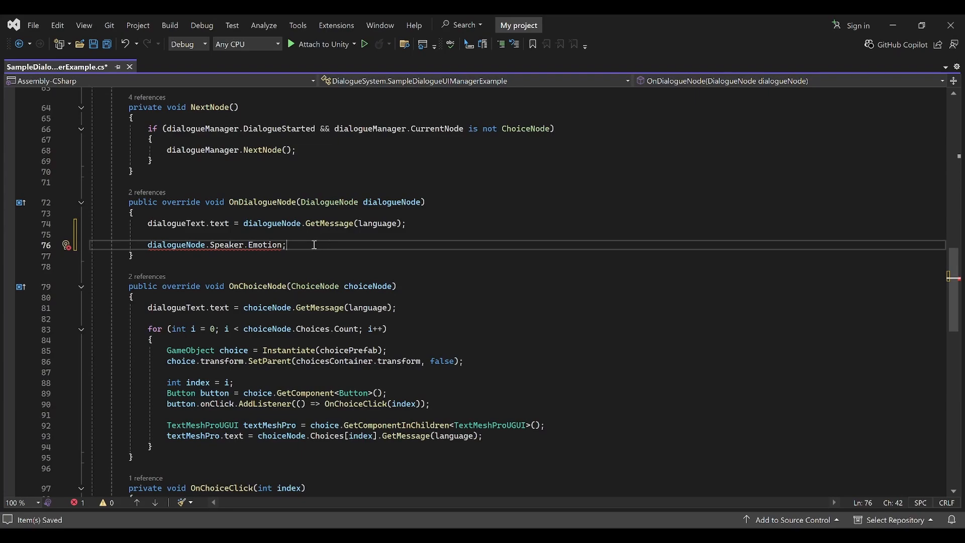
left_click(148, 244)
type("Emotion ")
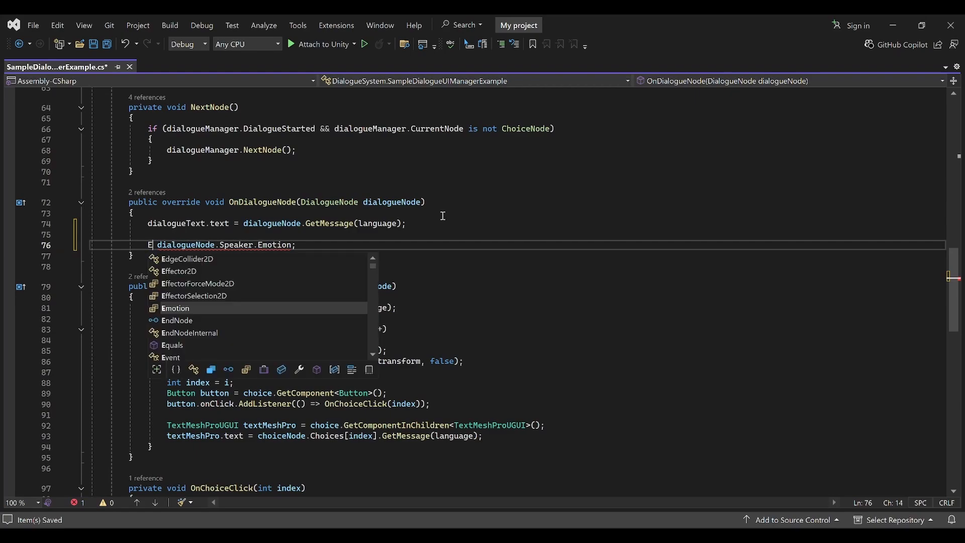
type("speaker")
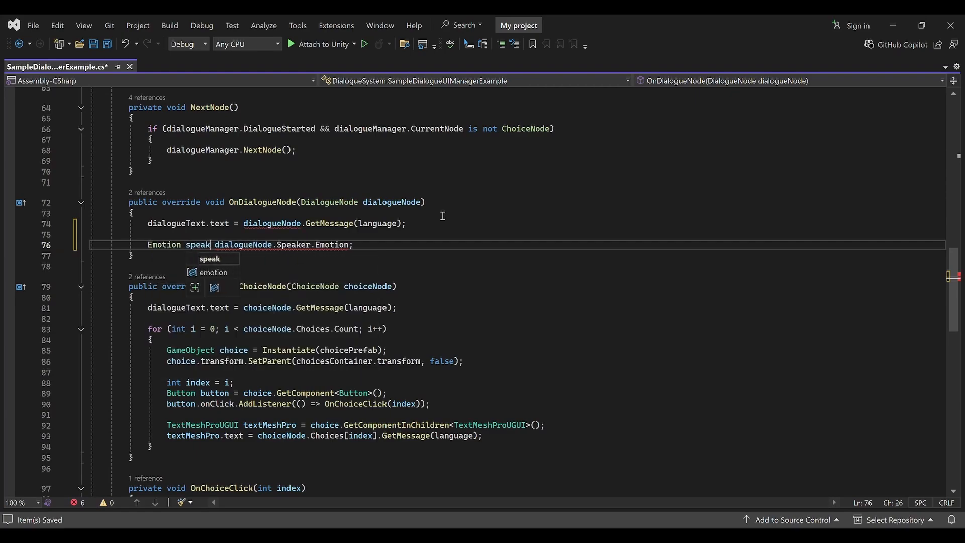
type("Emotion =")
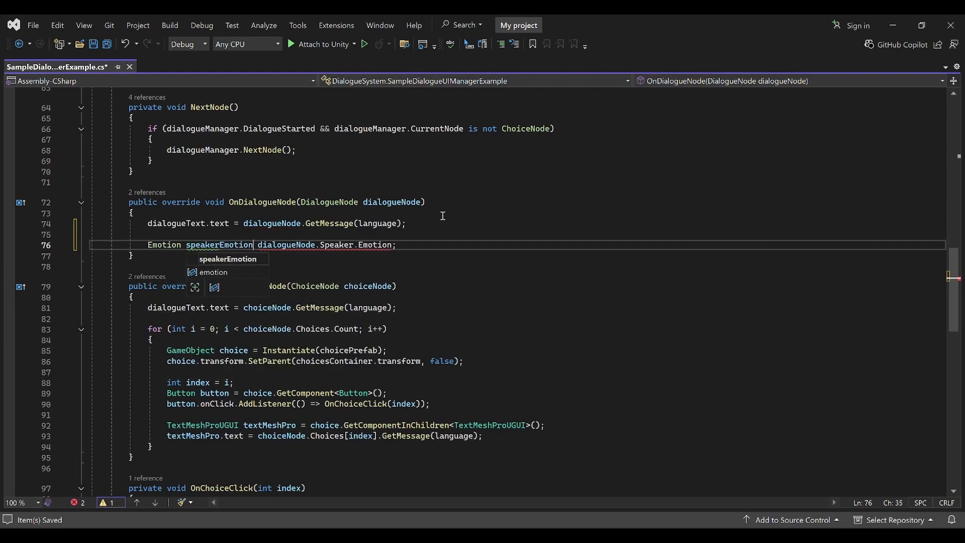
key("ctrl+s")
Add 'if (speakerEmotion == Emotion.Happy) {' with a '// happy' comment below line 76, then save
left_click(438, 244)
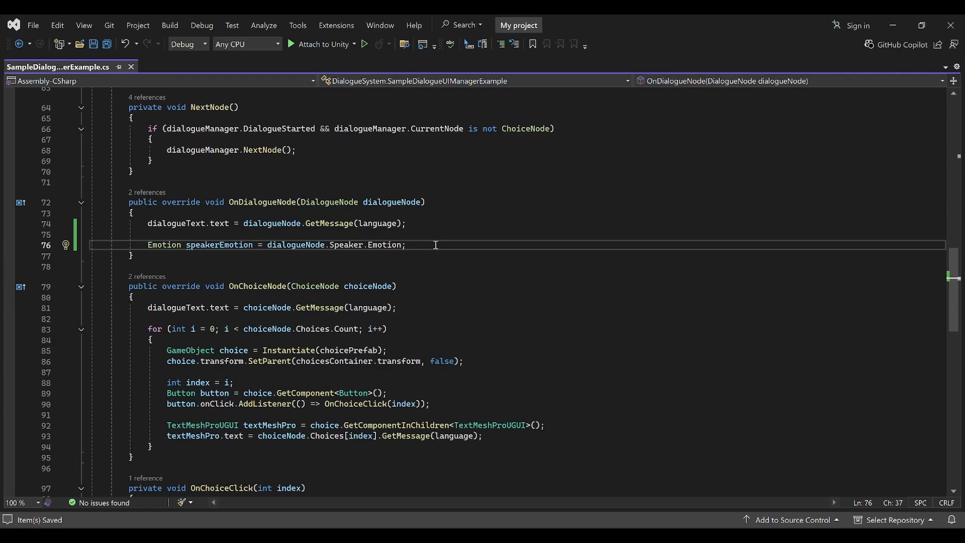
key("Return")
key("Return")
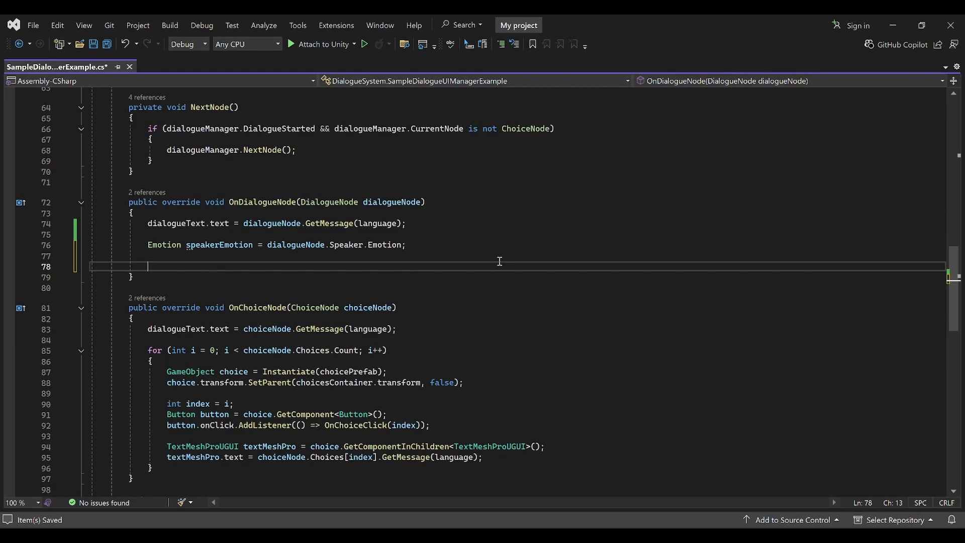
type("if (speakerEmotion")
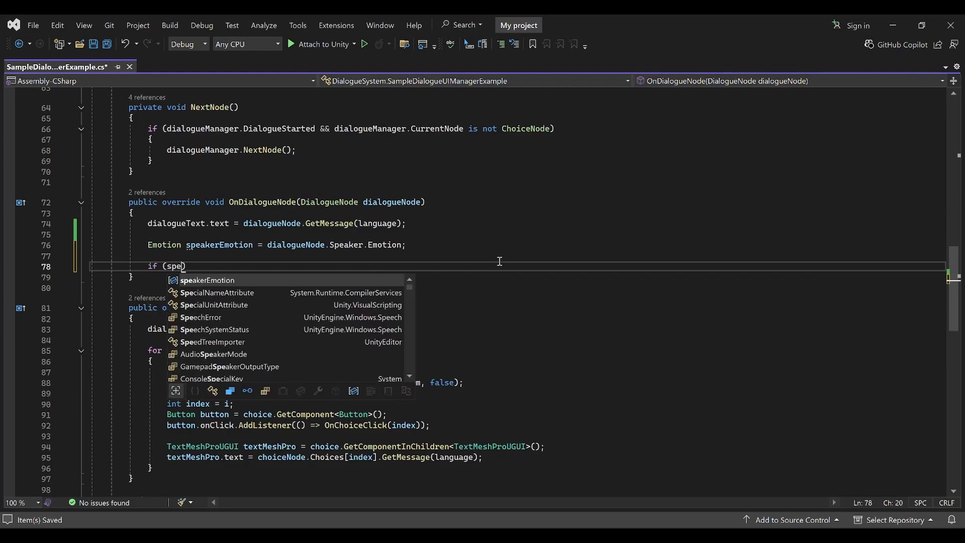
type(" == ")
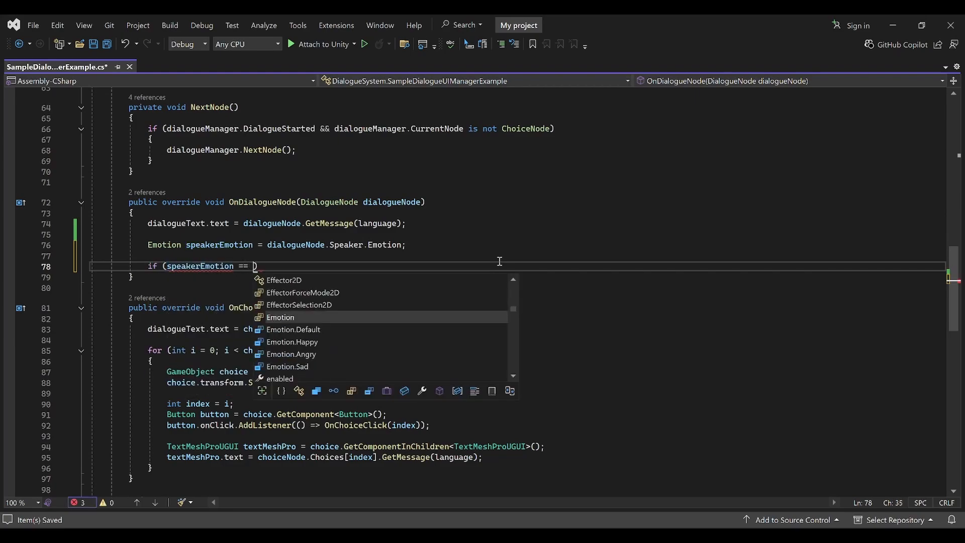
type("Emo")
key("Down")
key("Down")
key("Tab")
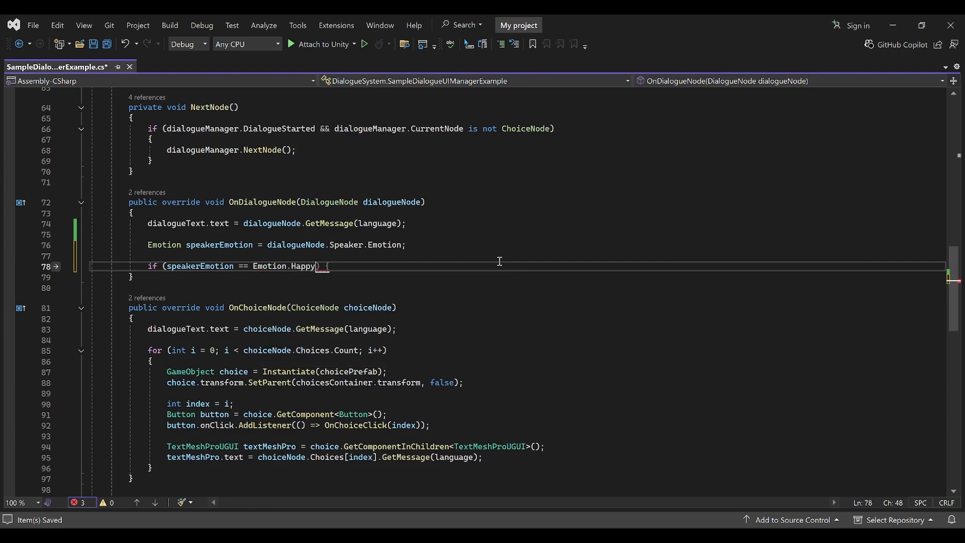
type(") {")
key("Return")
type("// ")
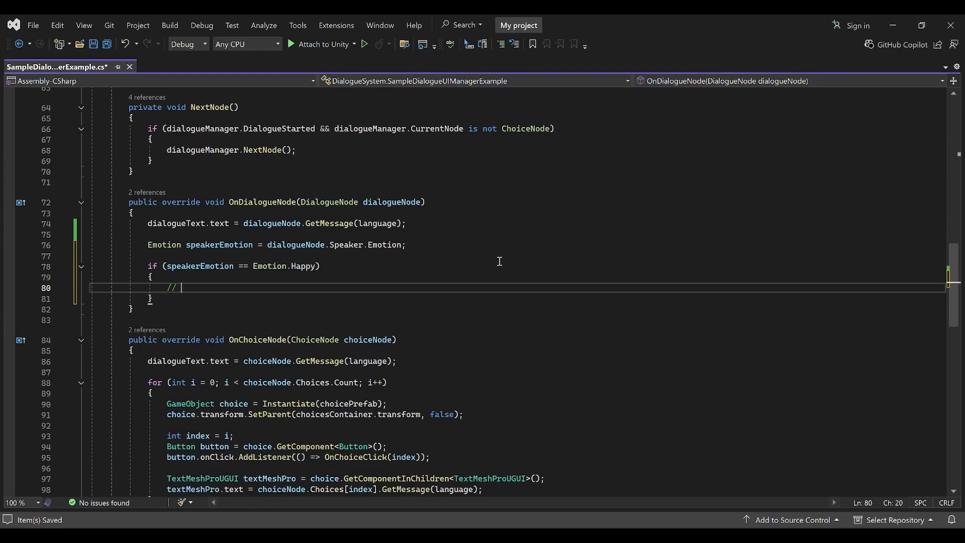
type("happy")
key("ctrl+s")
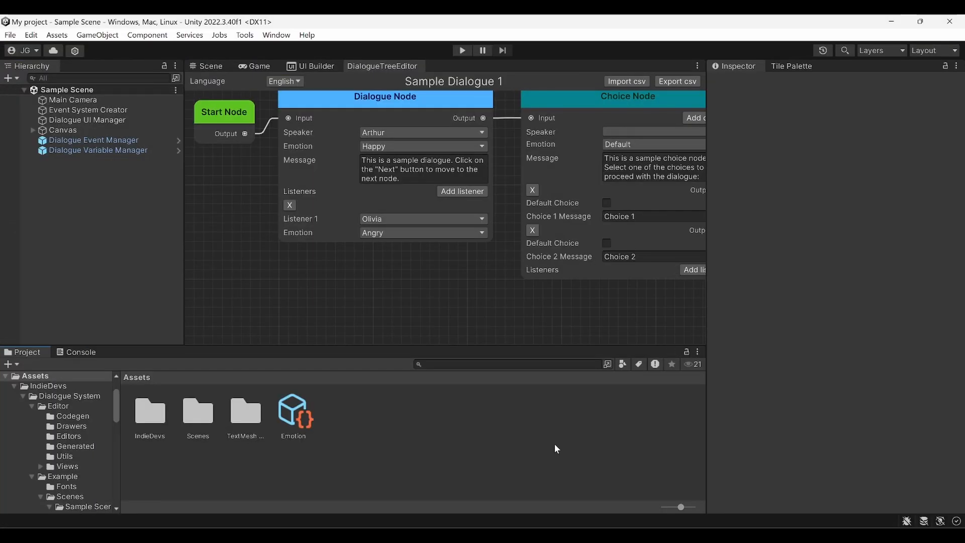
middle_click_drag(432, 279, 423, 304)
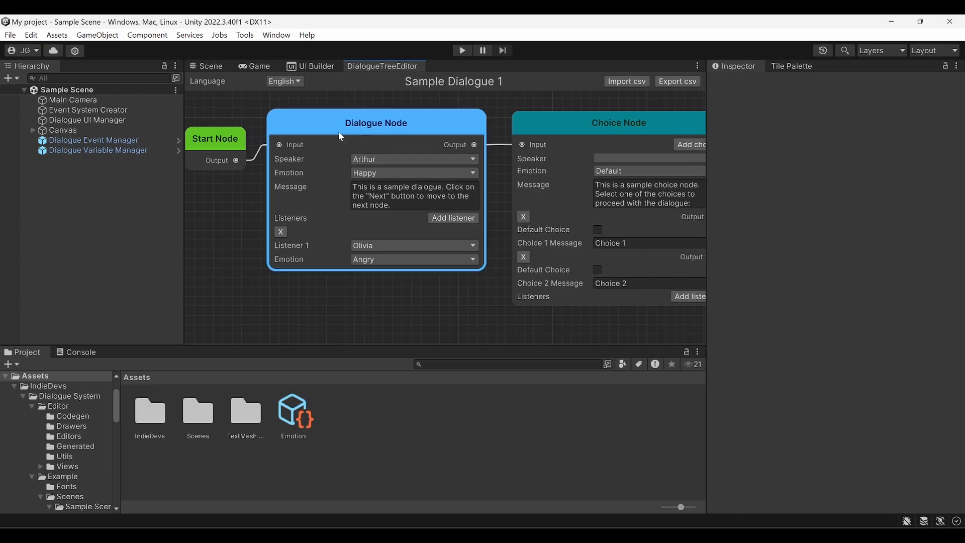
middle_click_drag(493, 310, 329, 301)
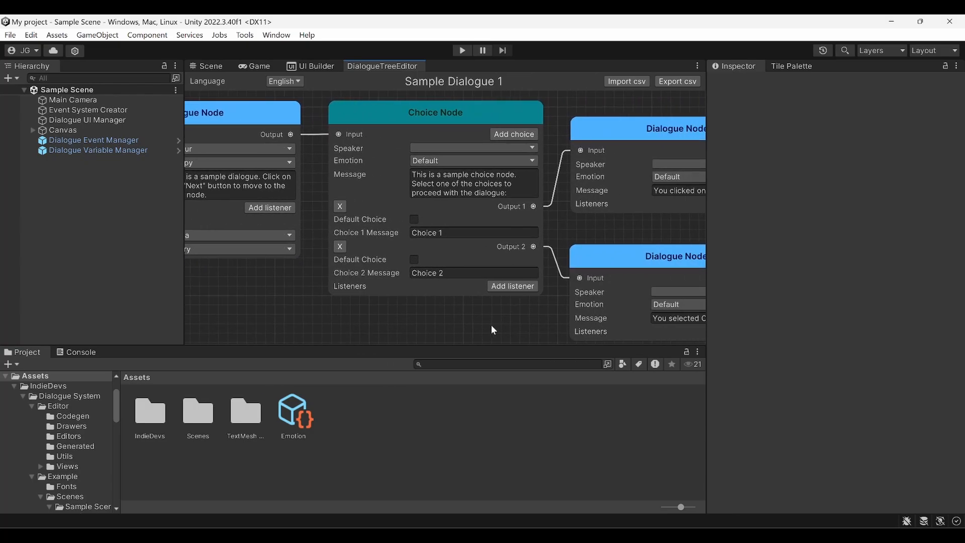
middle_click_drag(493, 329, 540, 319)
middle_click_drag(363, 310, 398, 324)
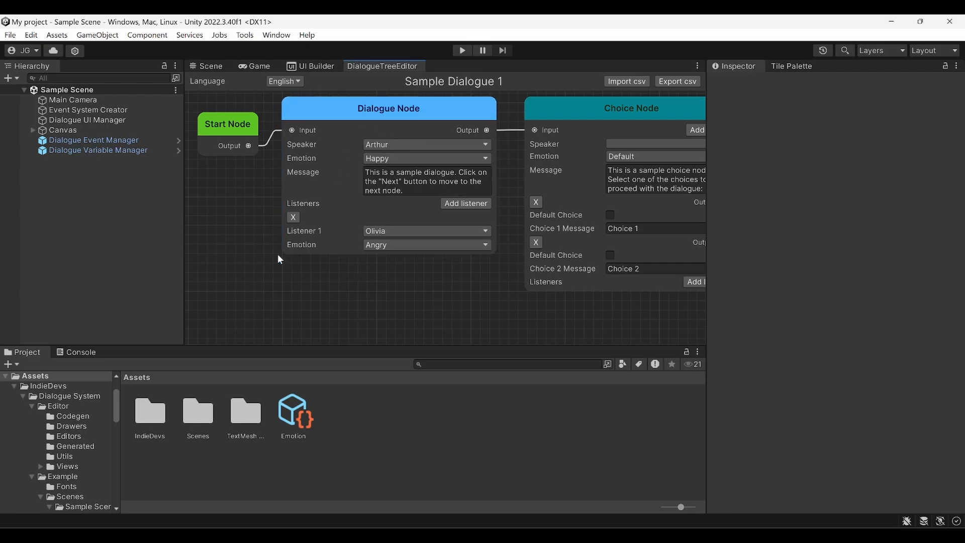
middle_click_drag(429, 297, 421, 298)
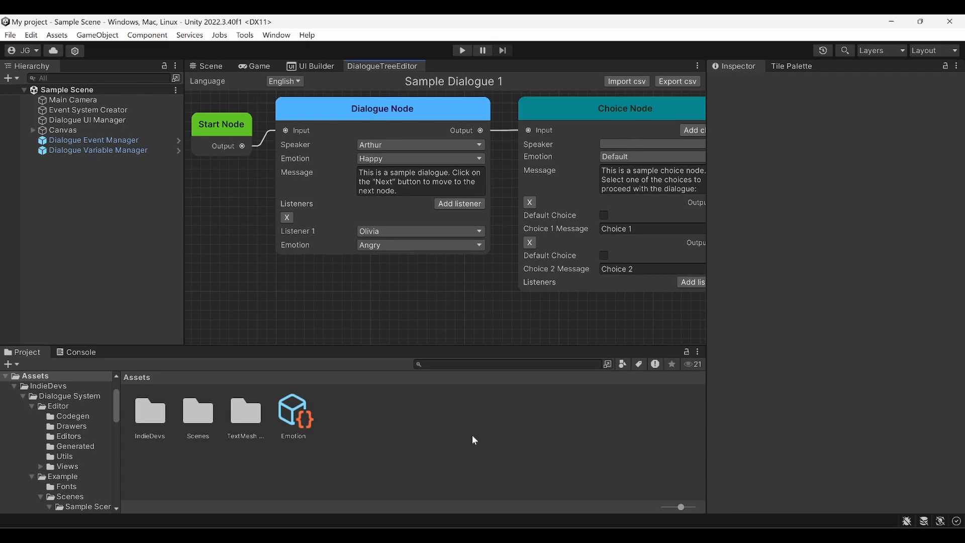
Create a Dialogue System Field asset named Time in the Assets folder
left_click(411, 446)
right_click(384, 431)
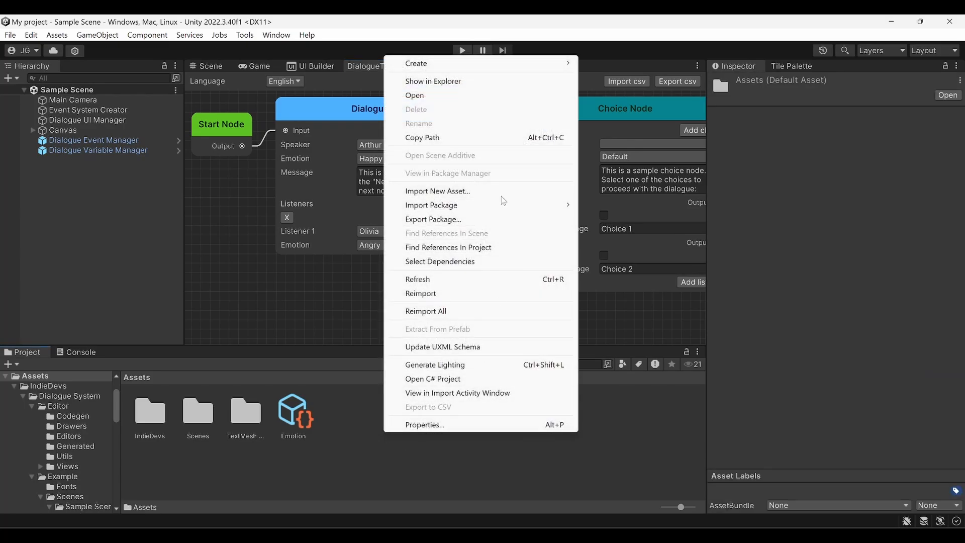
mouse_move(503, 64)
mouse_move(629, 40)
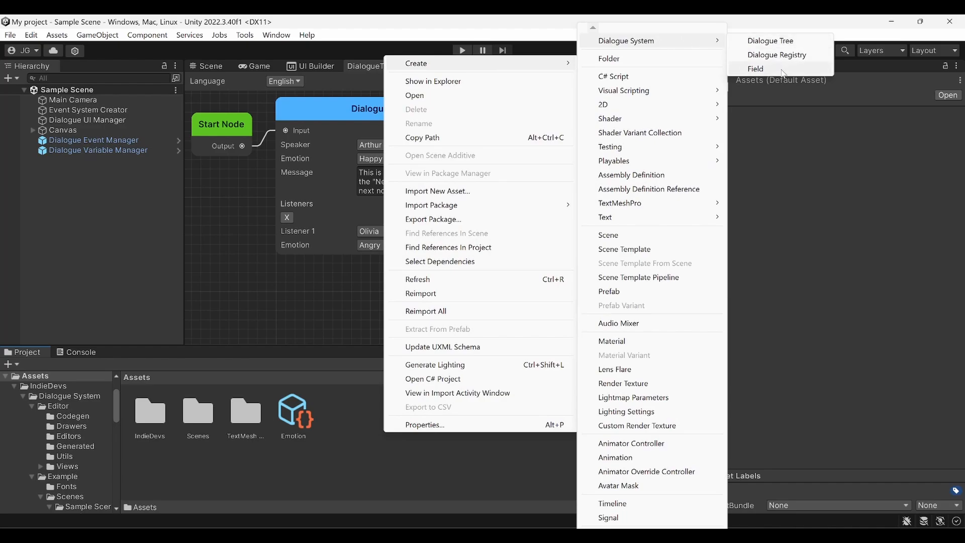
left_click(754, 68)
type("T")
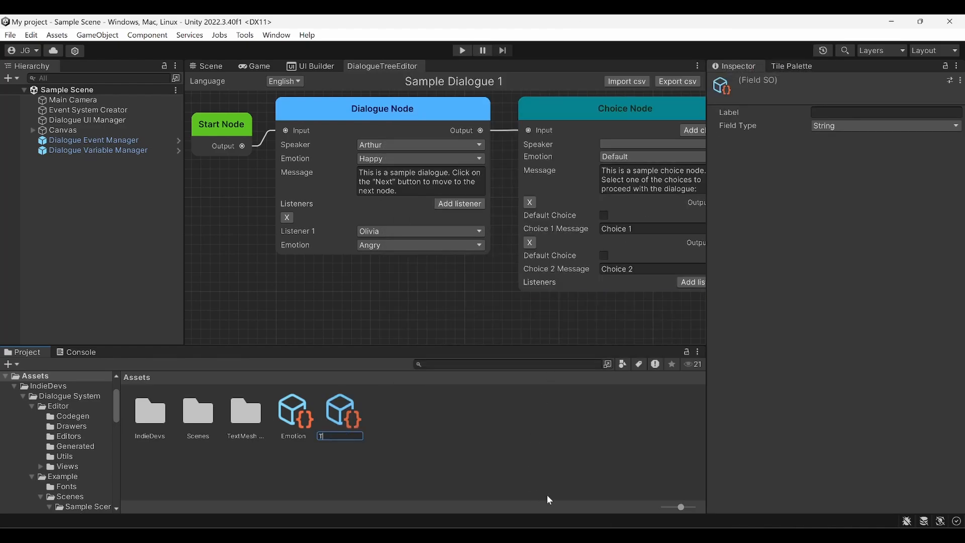
type("ime")
key("Return")
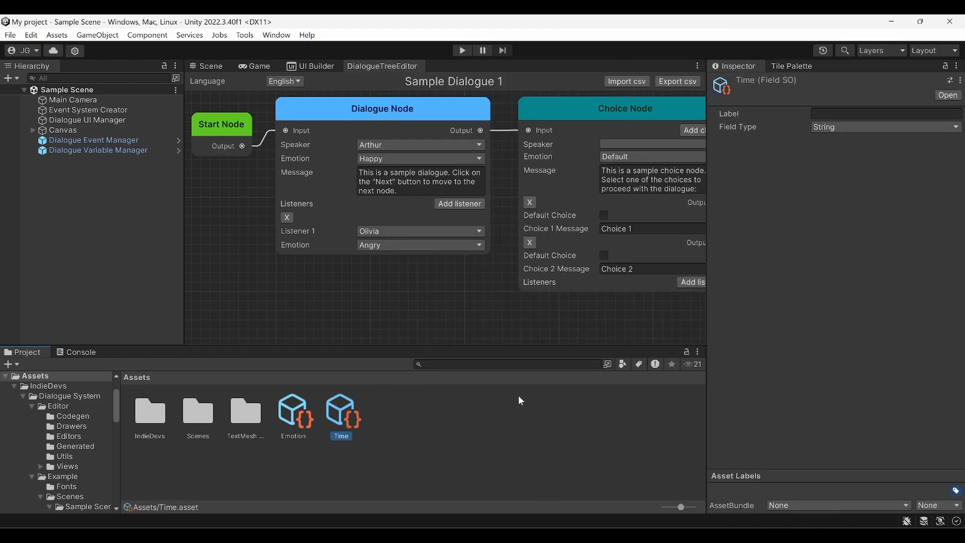
Set the Time field's Label to Time and its Field Type to Float
left_click(849, 113)
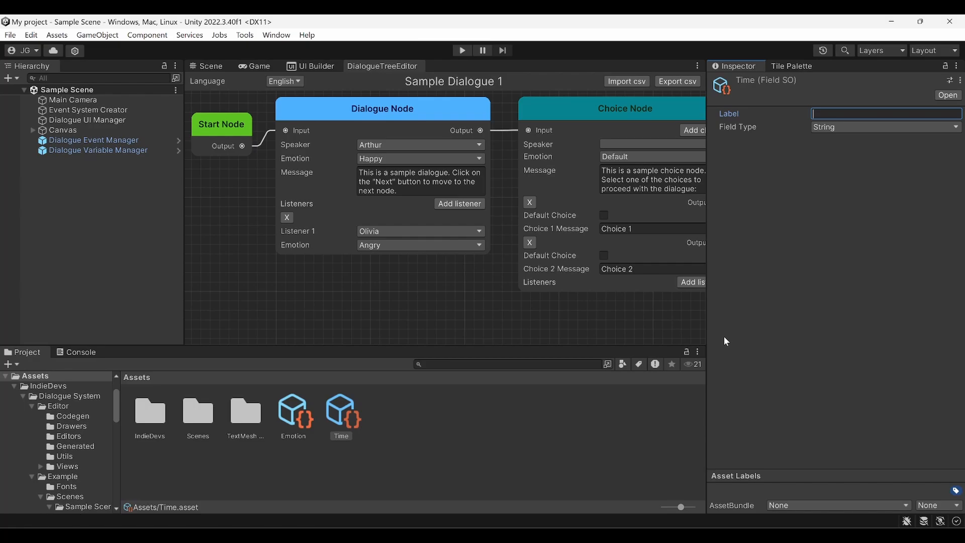
type("Time")
key("Return")
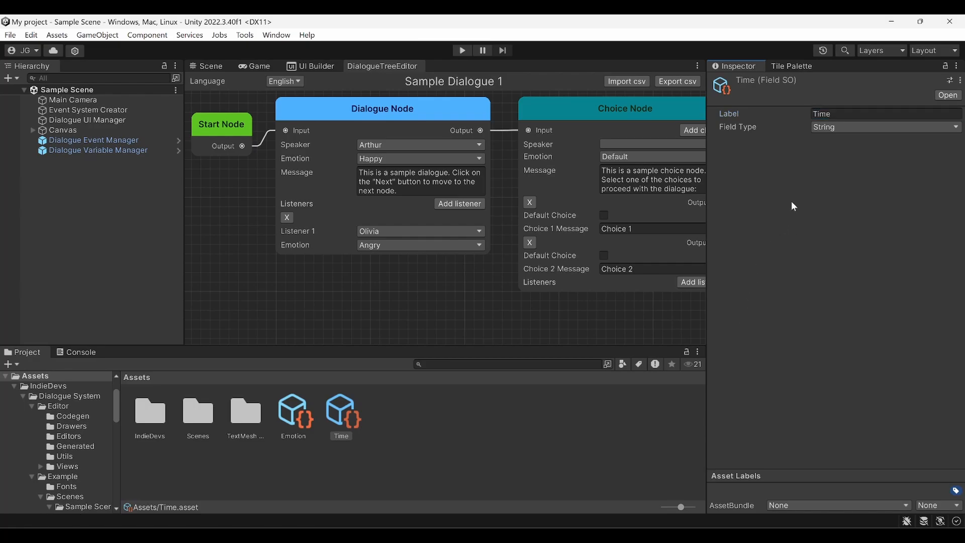
left_click(849, 128)
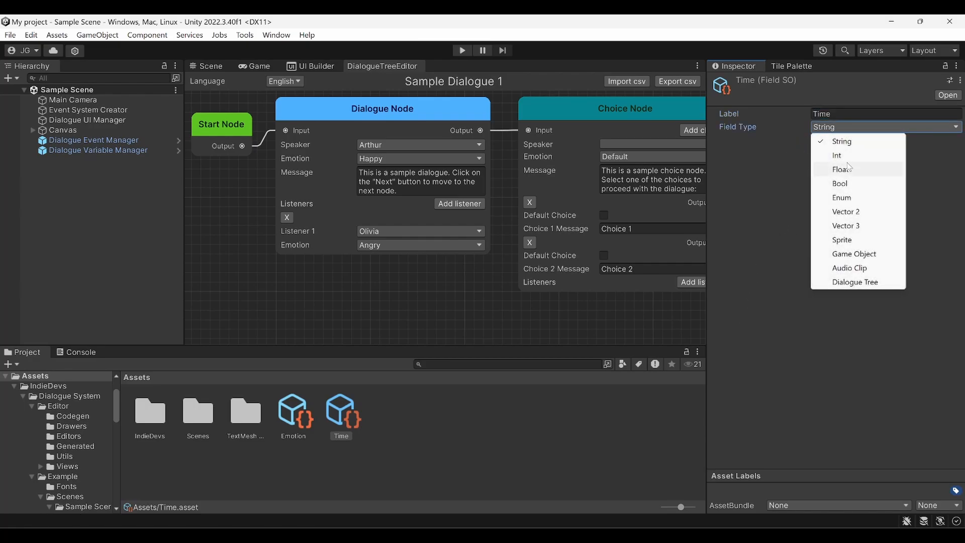
left_click(824, 169)
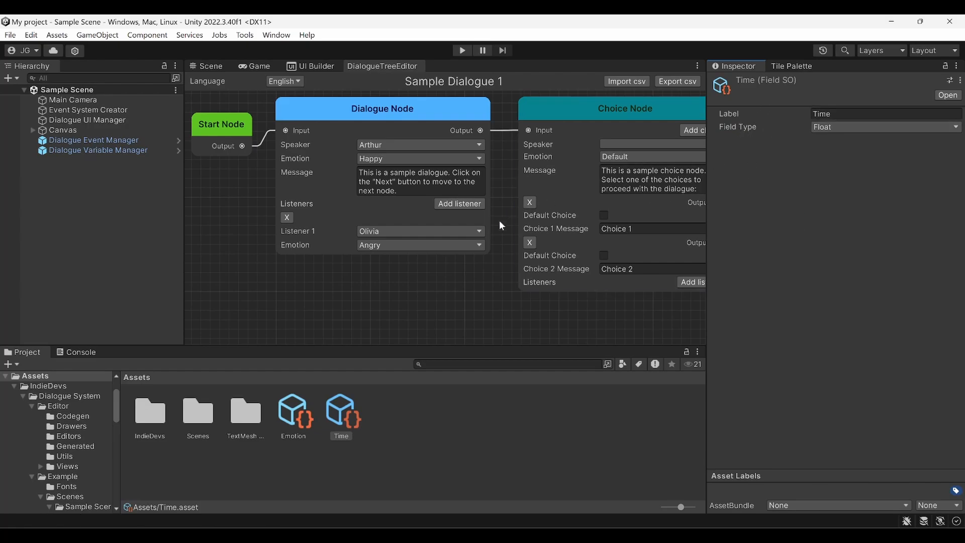
left_click(449, 175)
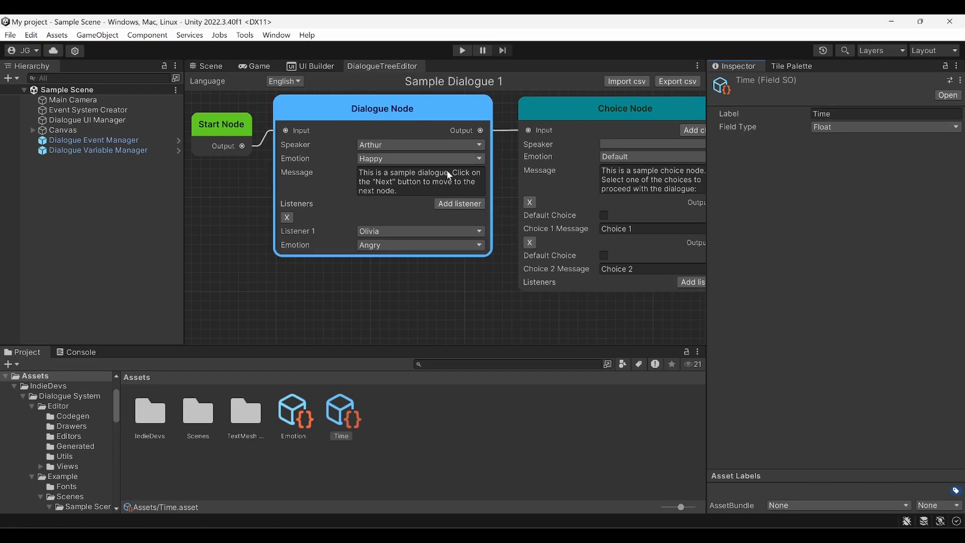
left_click(474, 420)
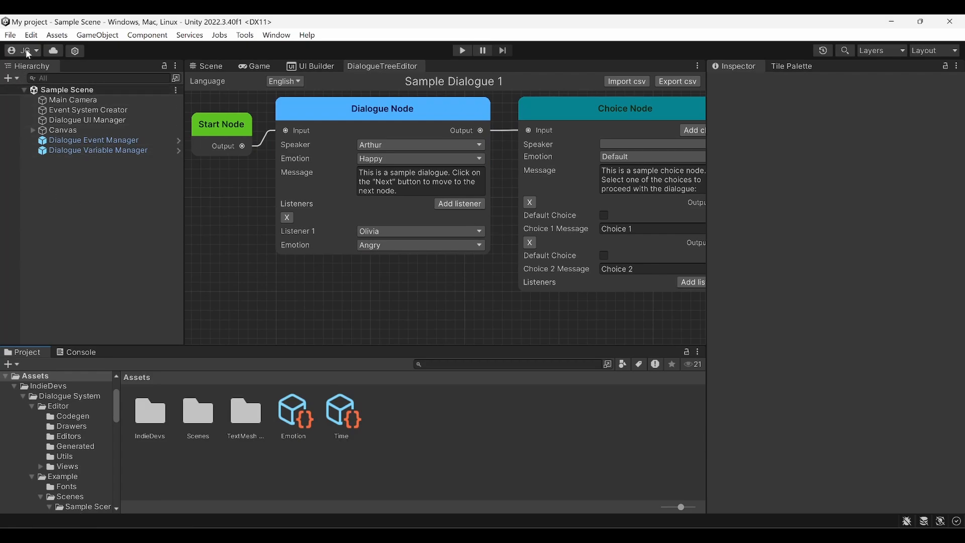
In Dialogue System settings, assign the Time field to Dialogue Node Fields
left_click(31, 34)
left_click(71, 448)
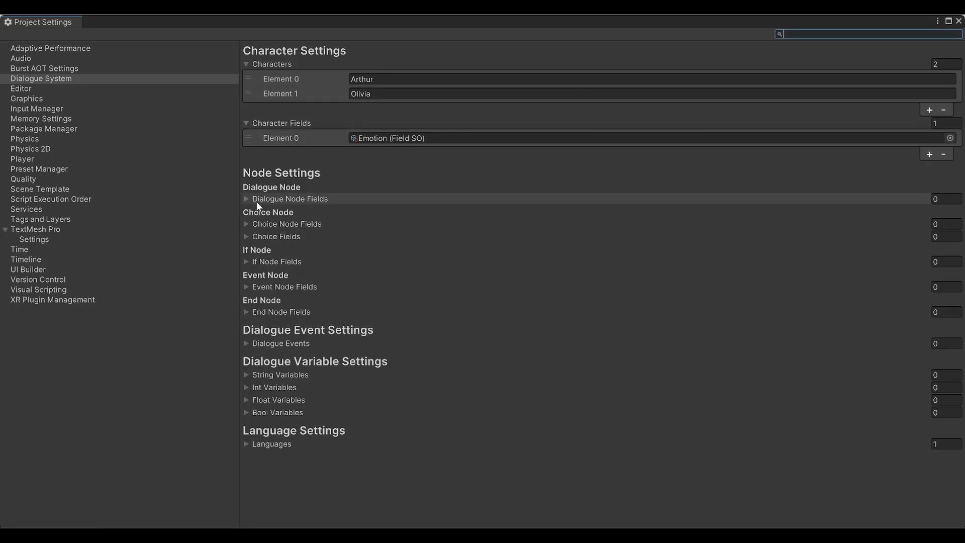
left_click(275, 200)
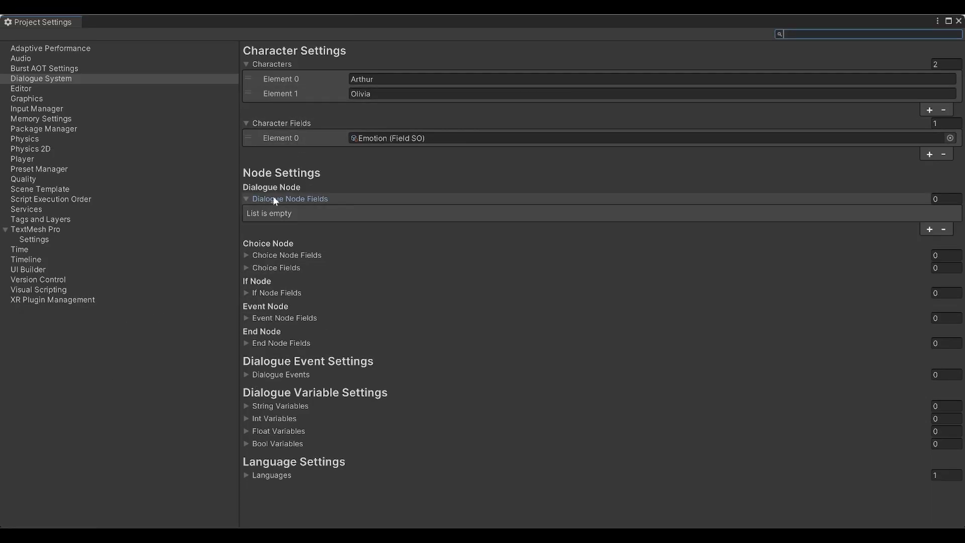
left_click(929, 229)
left_click(950, 235)
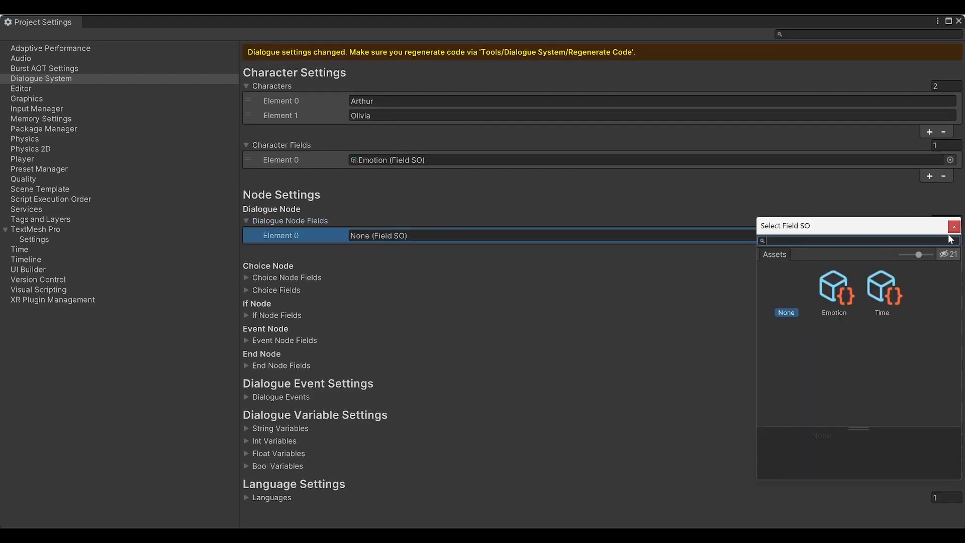
double_click(878, 289)
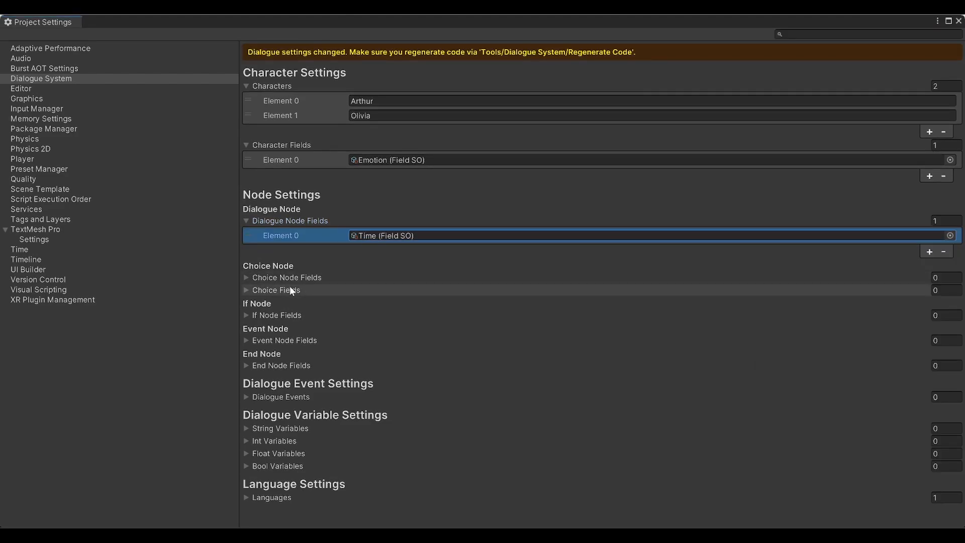
Add one field slot each to Choice Node Fields and If Node Fields
left_click(248, 278)
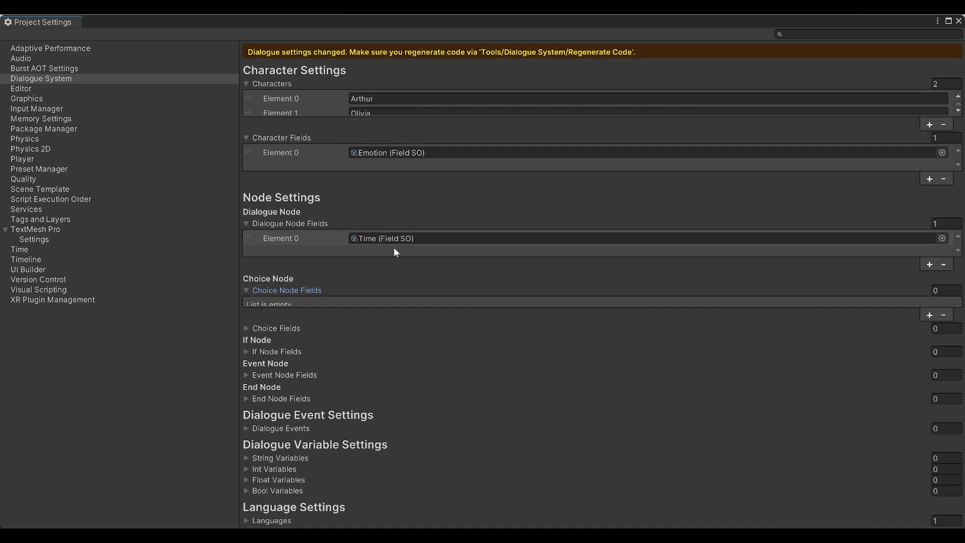
left_click(246, 223)
left_click(930, 276)
left_click(950, 260)
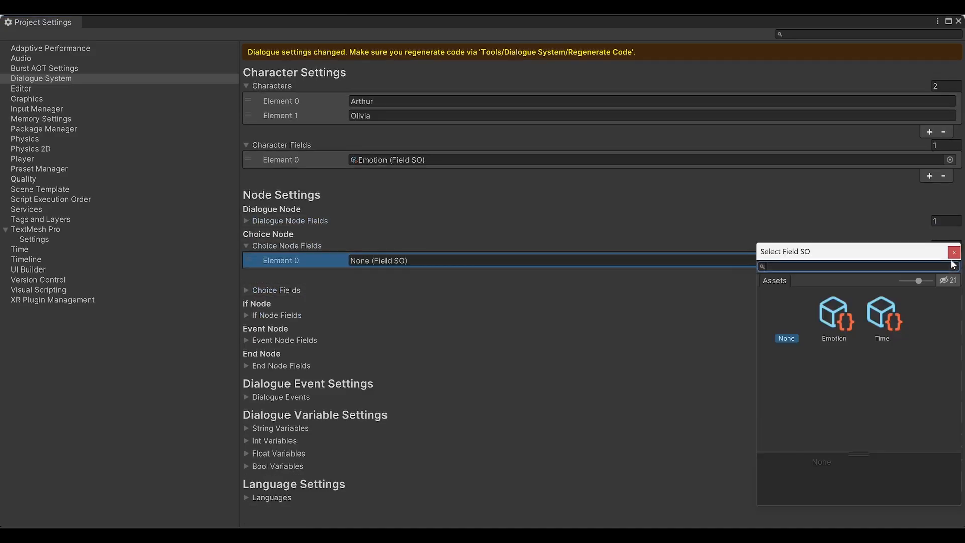
left_click(954, 253)
left_click(246, 245)
left_click(246, 283)
left_click(929, 314)
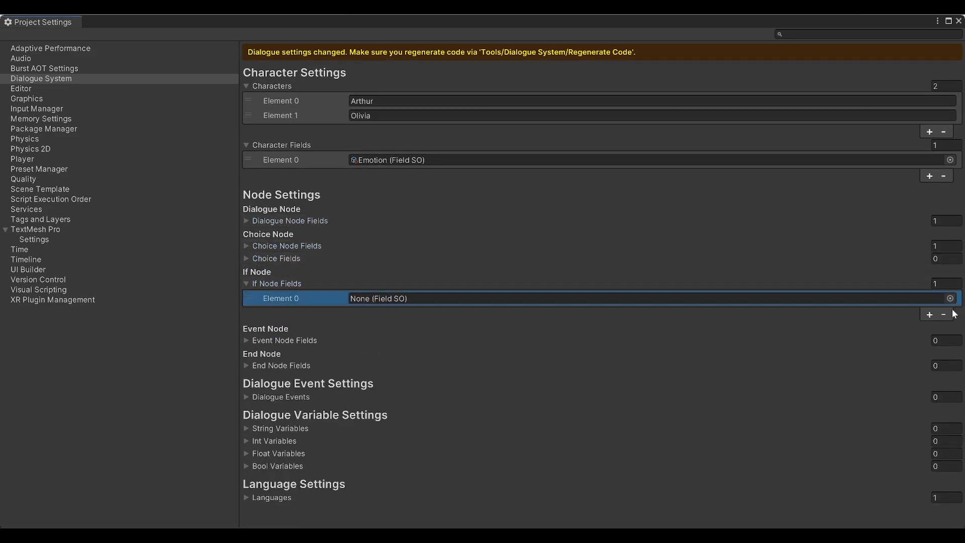
left_click(950, 298)
double_click(892, 321)
left_click(247, 283)
Add a Time field entry to Event Node Fields
left_click(246, 308)
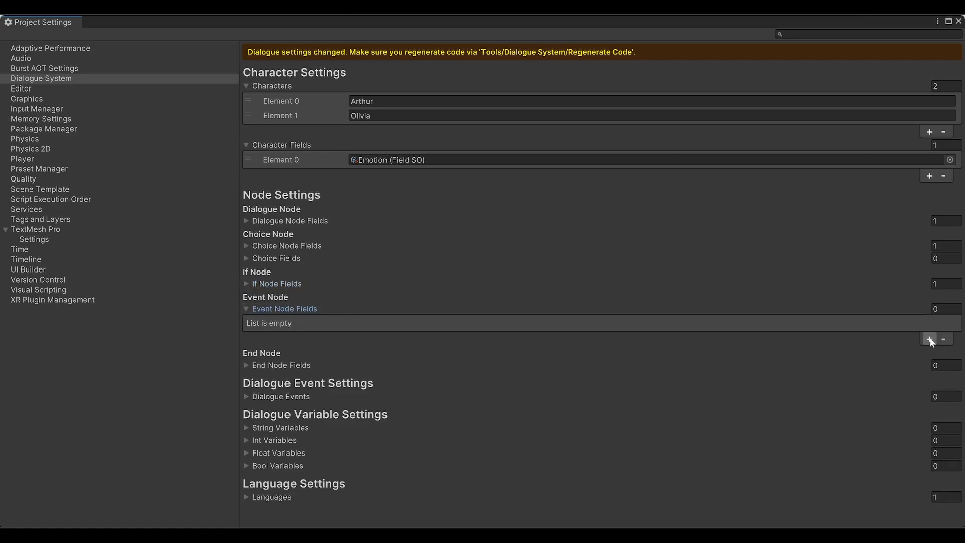
left_click(930, 341)
left_click(950, 323)
double_click(836, 333)
left_click(950, 323)
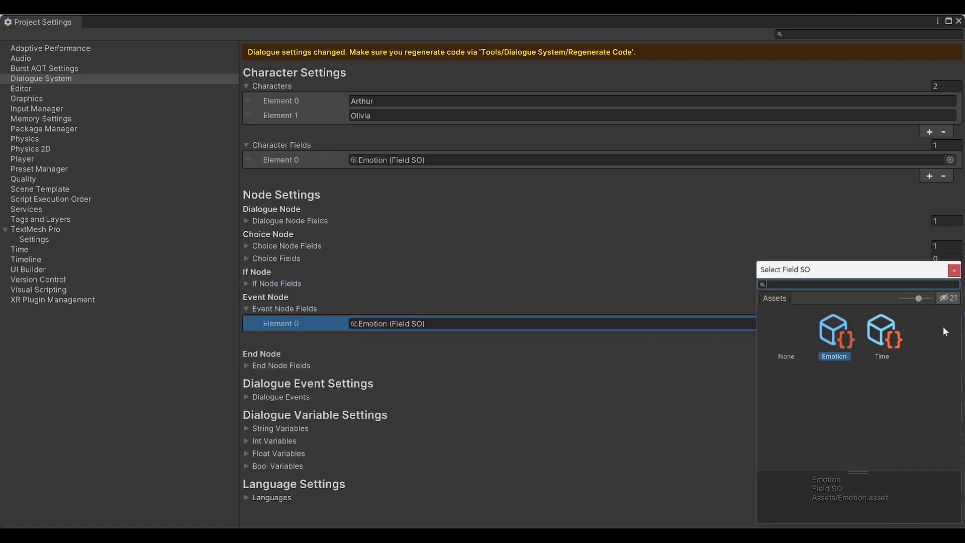
double_click(883, 332)
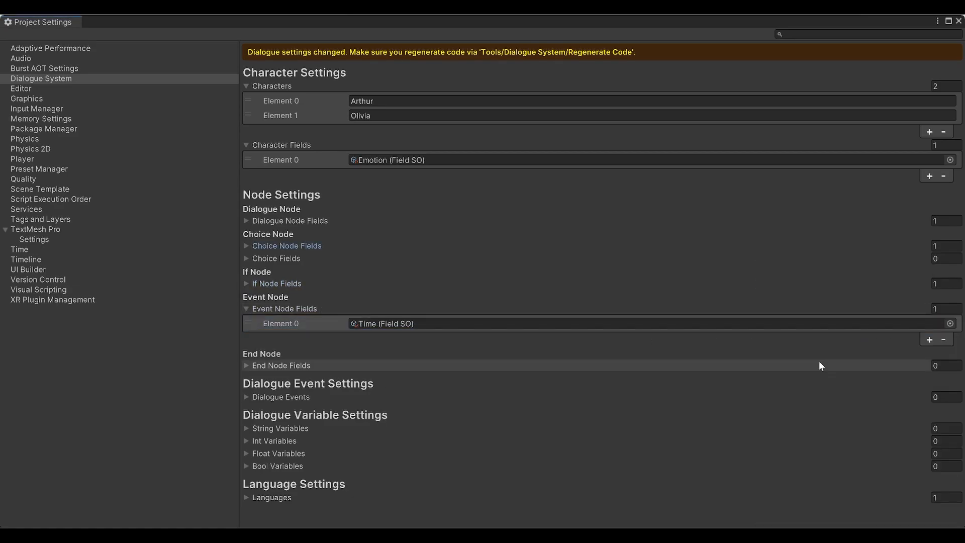
Close Project Settings and regenerate the dialogue system code via Tools > Dialogue System
left_click(959, 21)
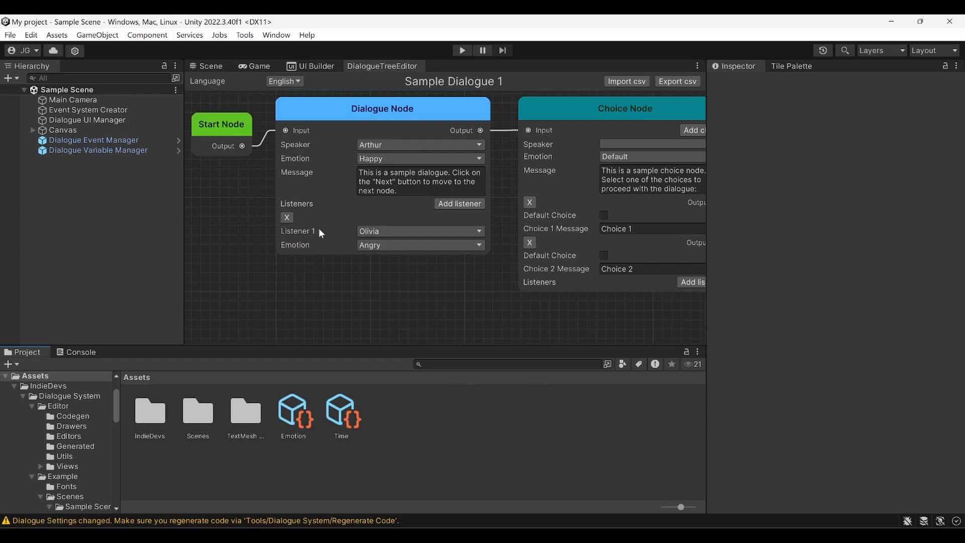
left_click(245, 34)
mouse_move(257, 50)
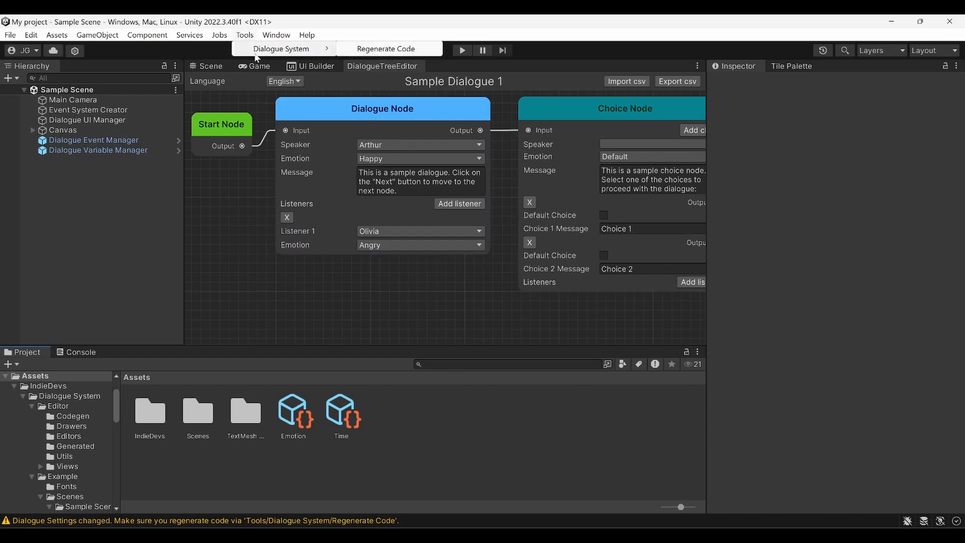
left_click(385, 49)
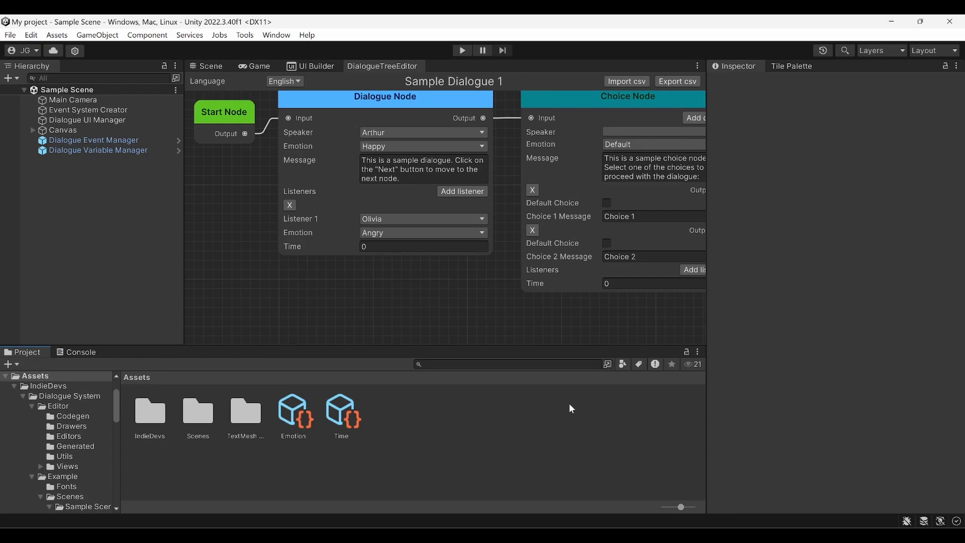
Set the Dialogue Node's Time field to 1.32132
middle_click_drag(441, 257, 445, 281)
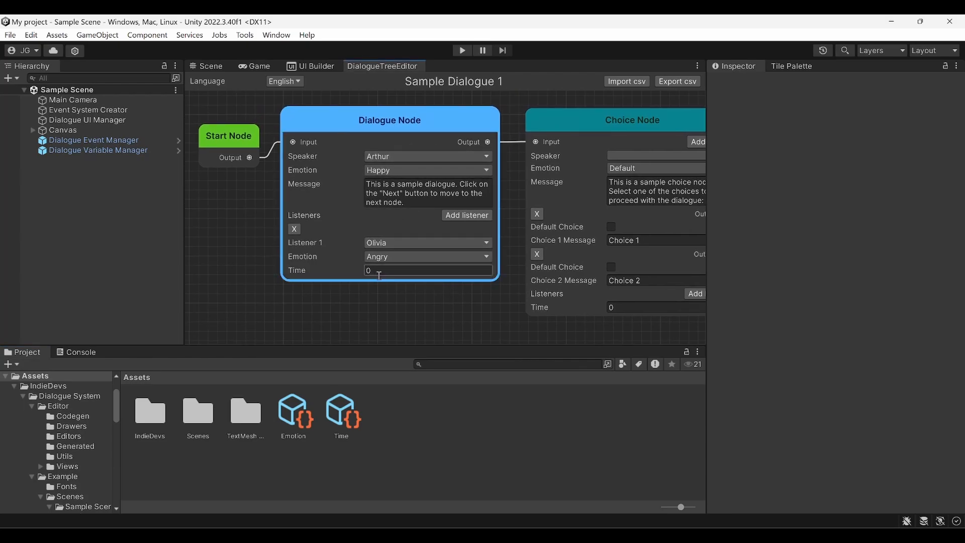
left_click(417, 271)
type("1.32132")
left_click(430, 314)
Set the Choice Node's Time field to 0.432432, then look over the graph
middle_click_drag(431, 314, 243, 297)
left_click(459, 267)
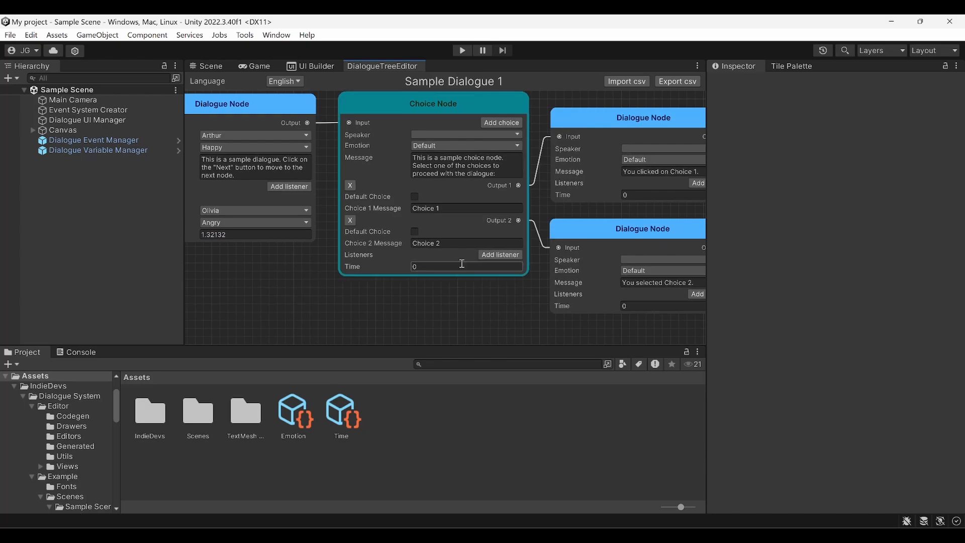
type("0.432432")
left_click(505, 309)
middle_click_drag(504, 309, 340, 299)
middle_click_drag(566, 302, 754, 307)
middle_click_drag(412, 321, 565, 339)
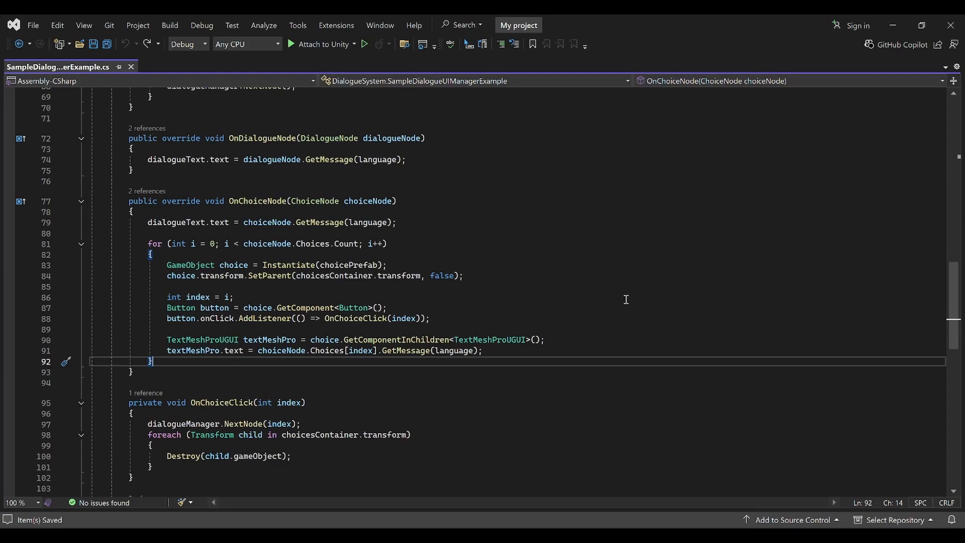
After OnChoiceNode's for loop, add the statement 'choiceNode.Time;' and save the script
left_click(423, 202)
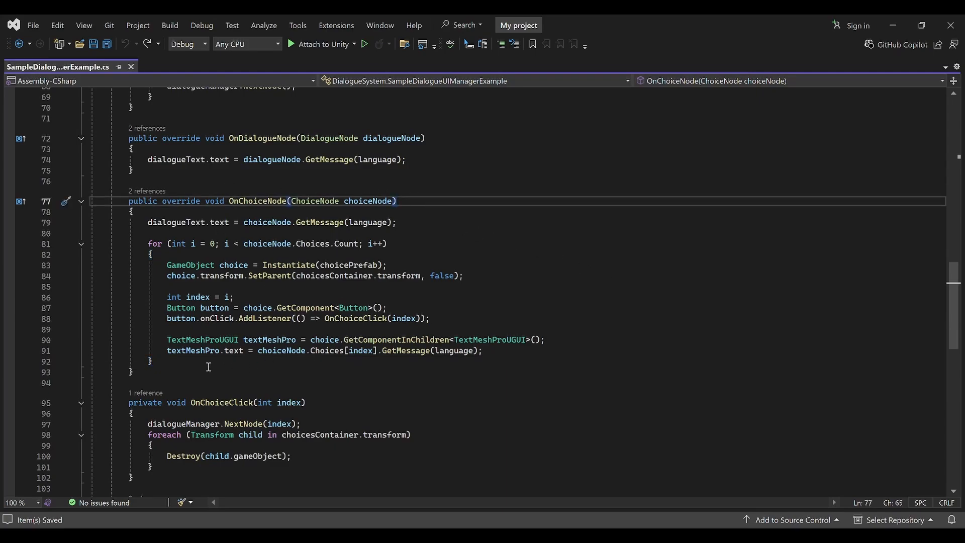
left_click(178, 362)
key("Return")
key("Return")
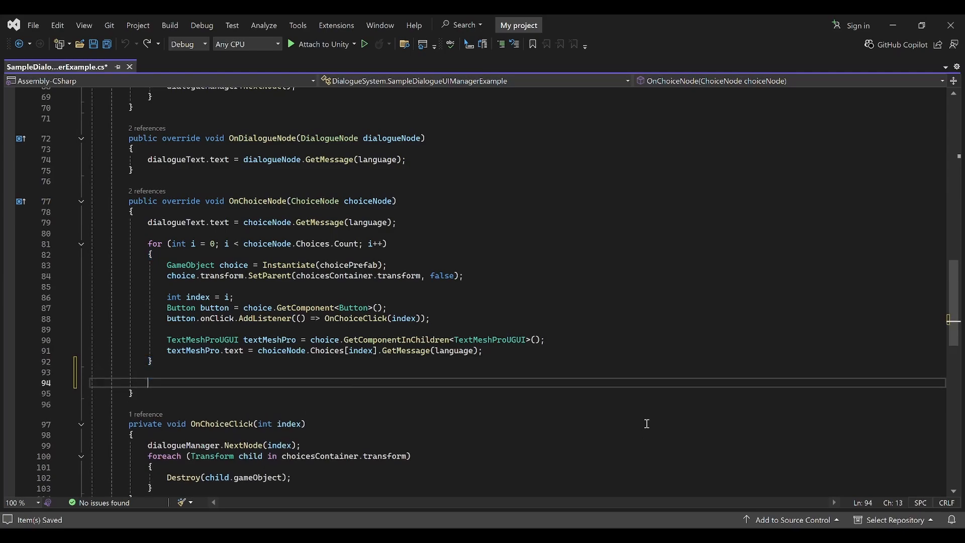
type("choiceNode.")
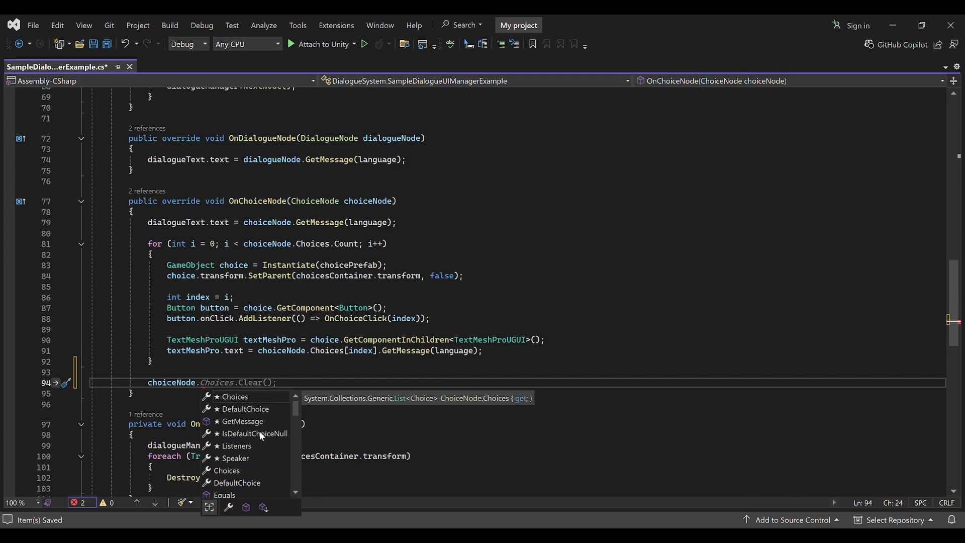
scroll(259, 432, "down", 4)
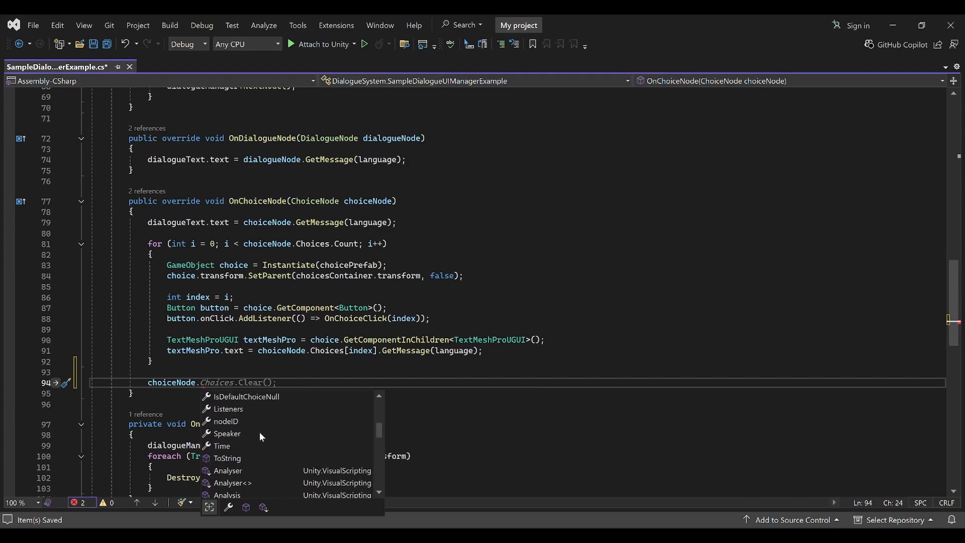
double_click(244, 445)
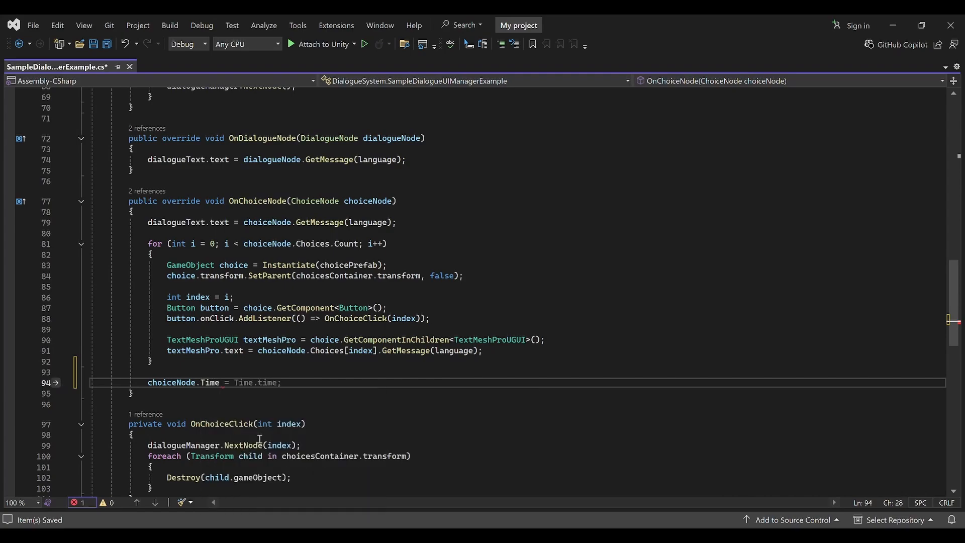
type(";")
key("ctrl+s")
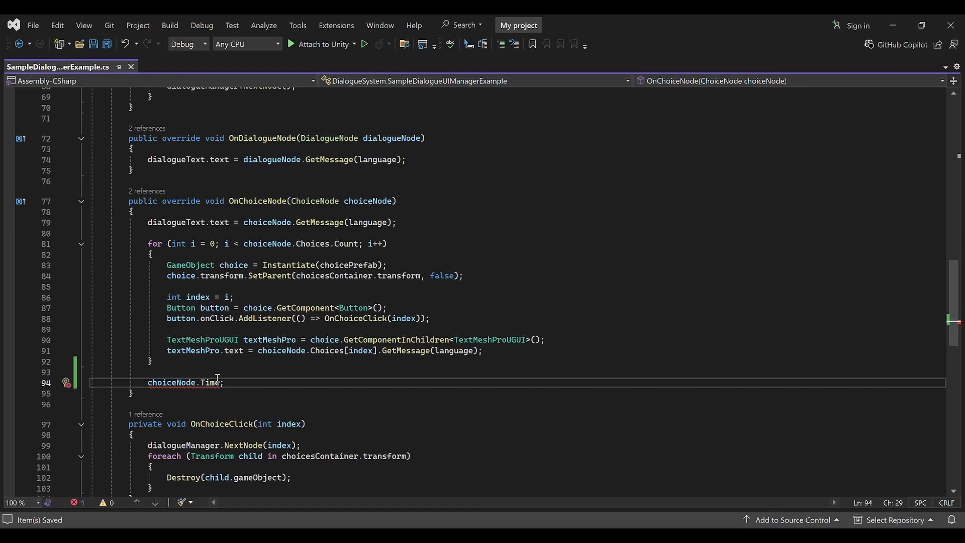
Turn the line into 'float time = choiceNode.Time;' and save again
mouse_move(208, 382)
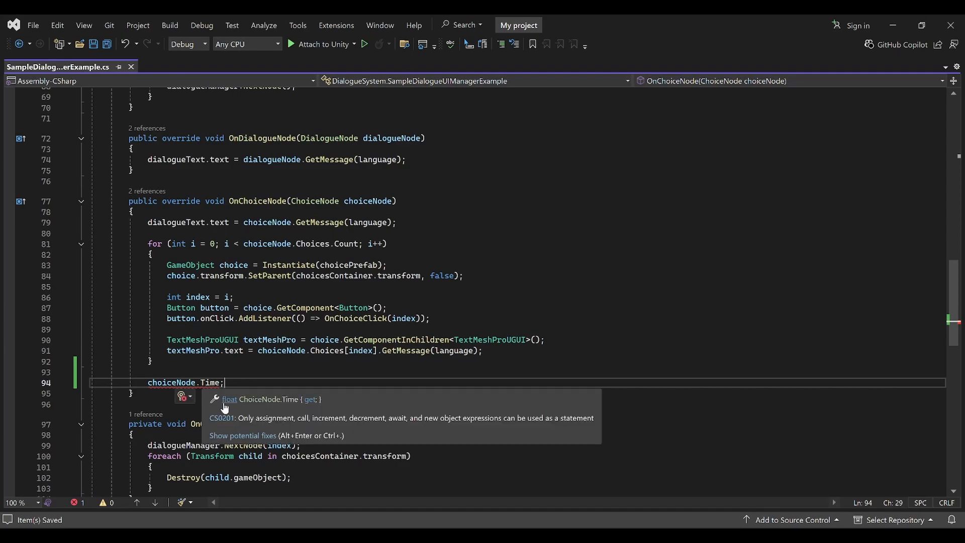
key("Home")
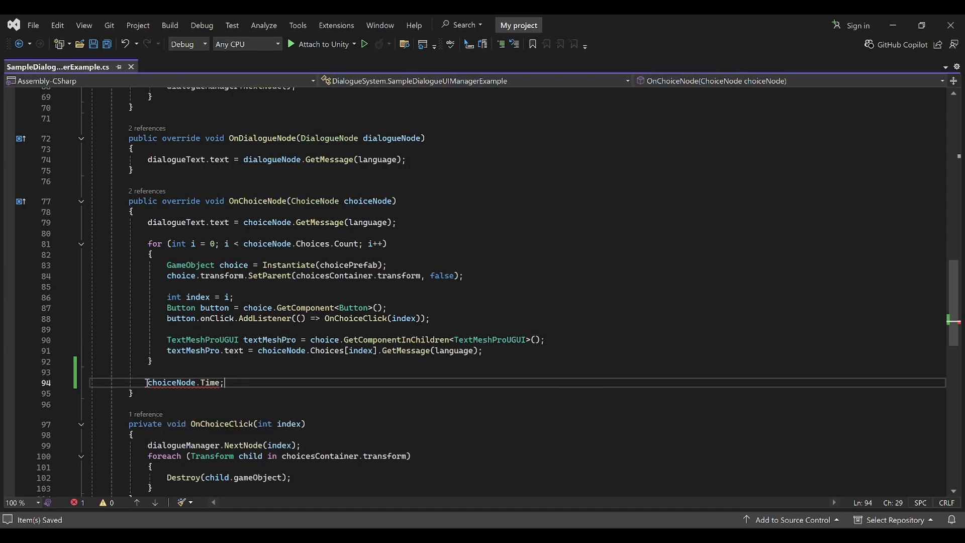
type("float ")
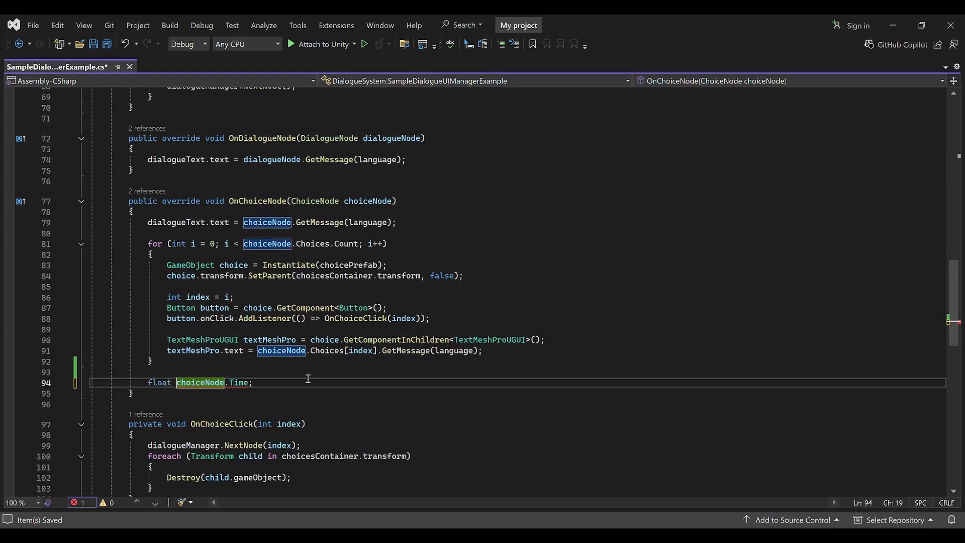
type("time =")
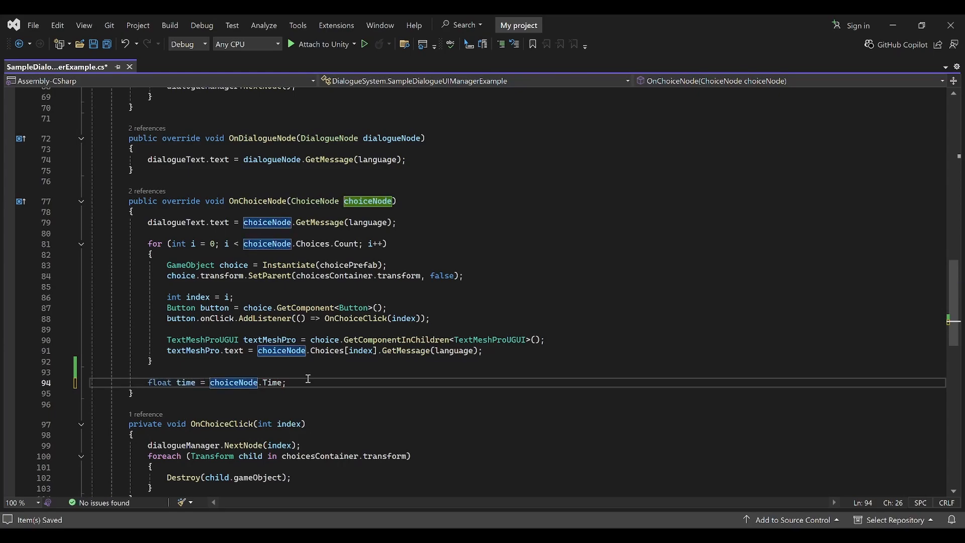
key("ctrl+s")
key("Left")
key("Left")
key("Left")
key("Left")
key("Left")
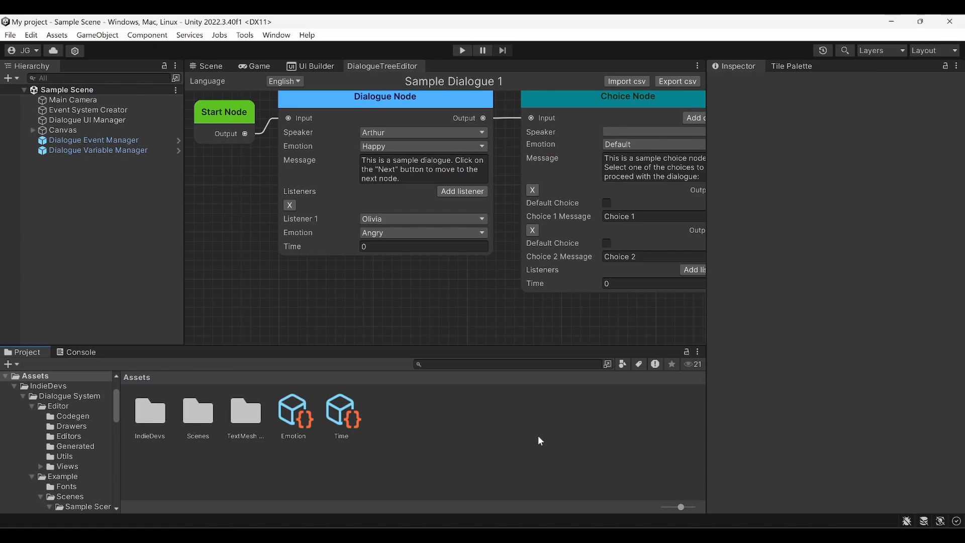
left_click(32, 35)
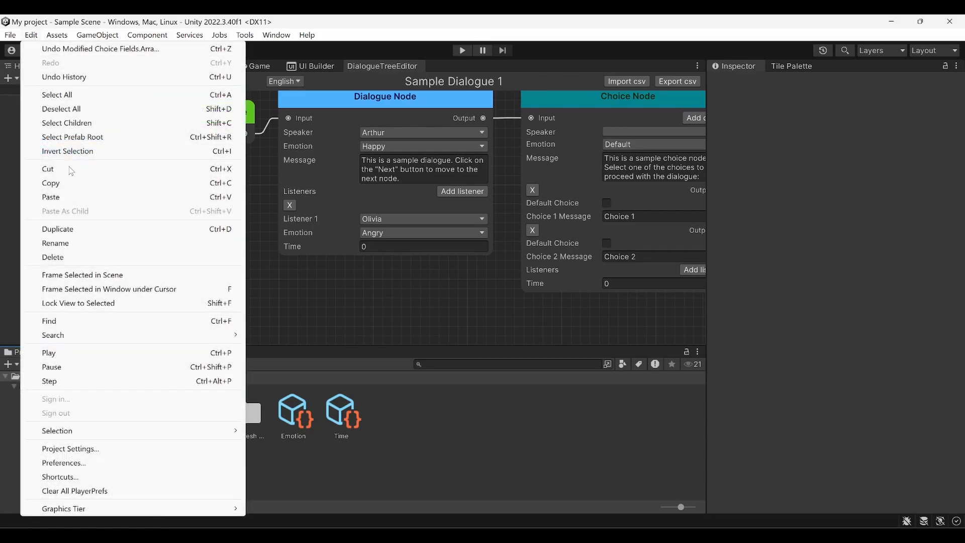
left_click(104, 448)
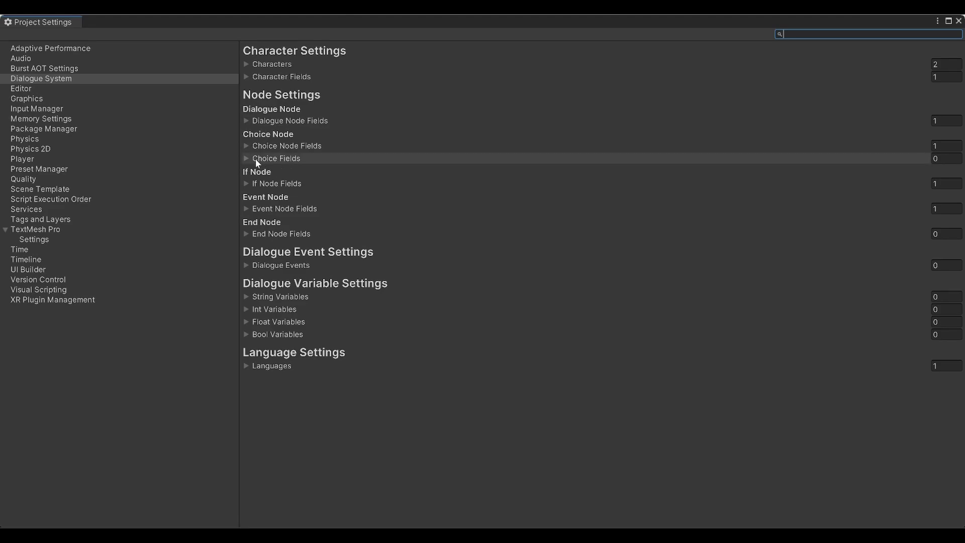
left_click(247, 145)
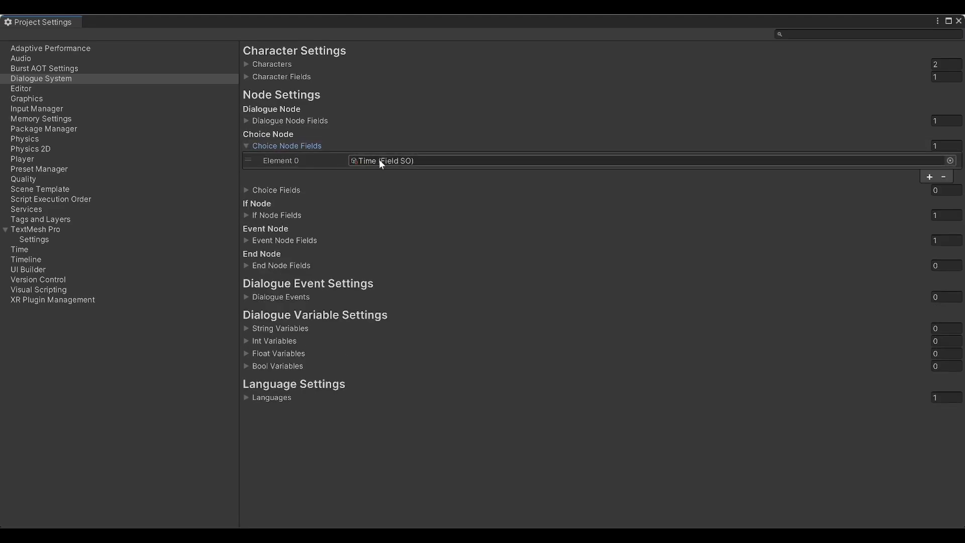
left_click(247, 145)
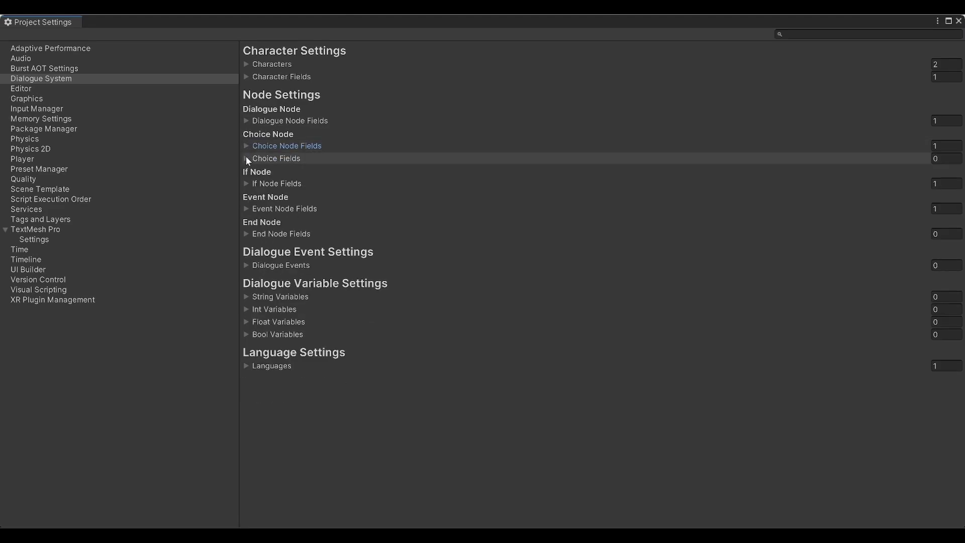
left_click(246, 158)
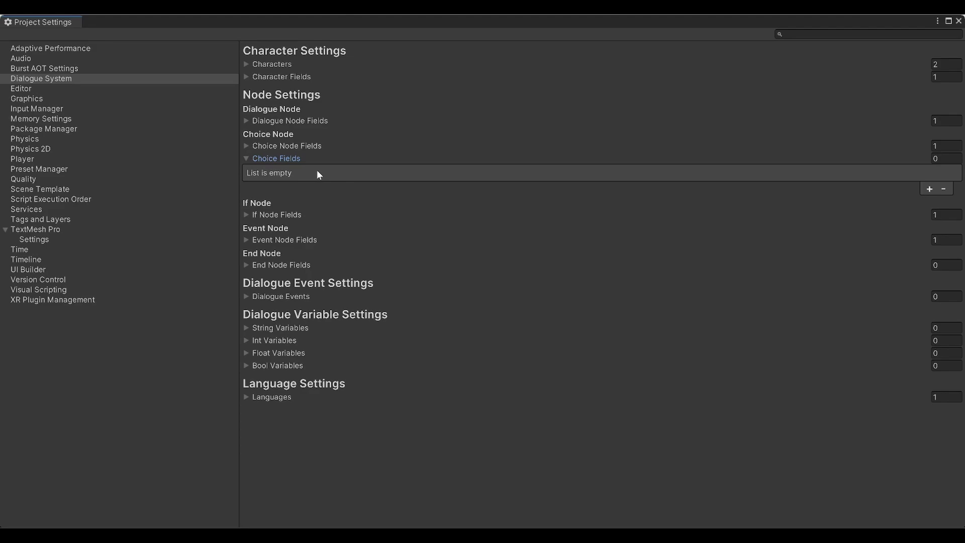
Create a new Dialogue System Field asset named Points in Assets
left_click(959, 21)
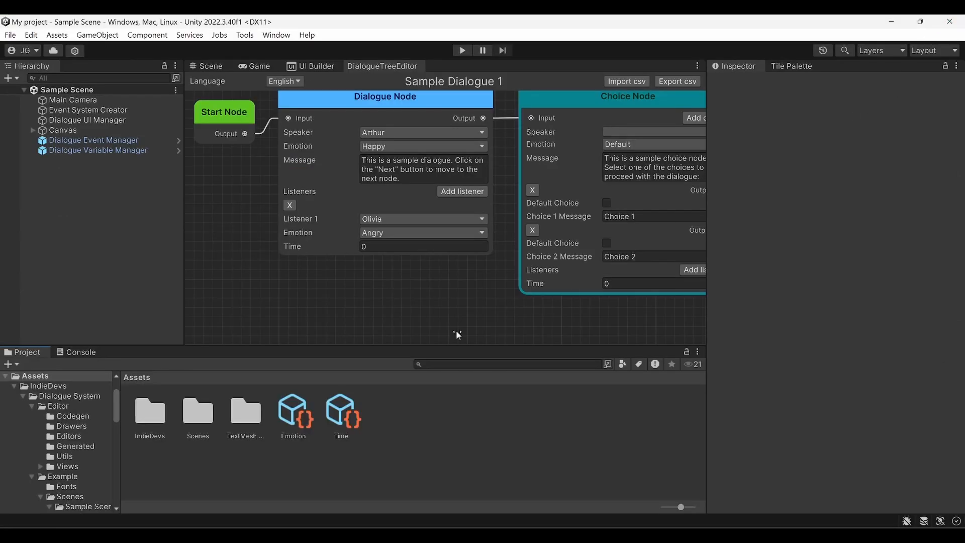
right_click(414, 428)
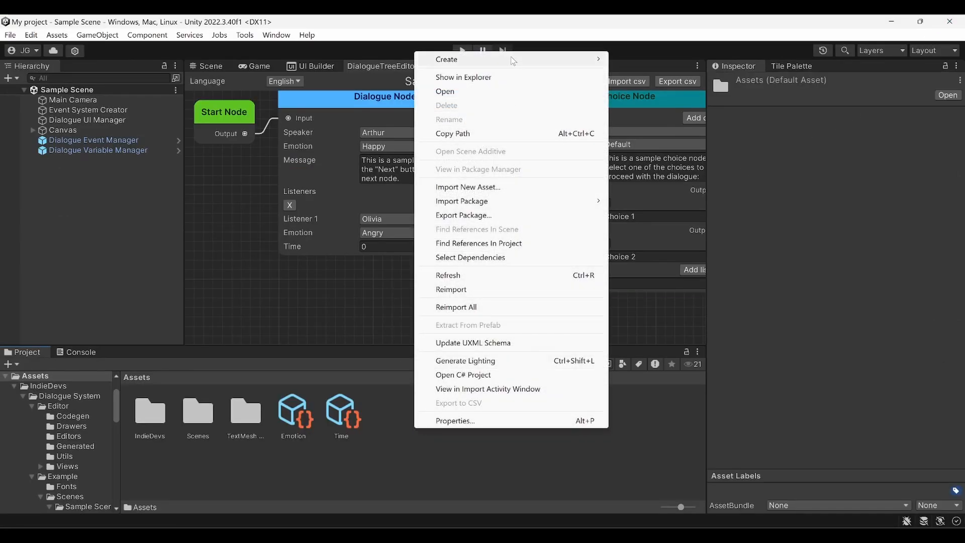
mouse_move(510, 58)
mouse_move(653, 41)
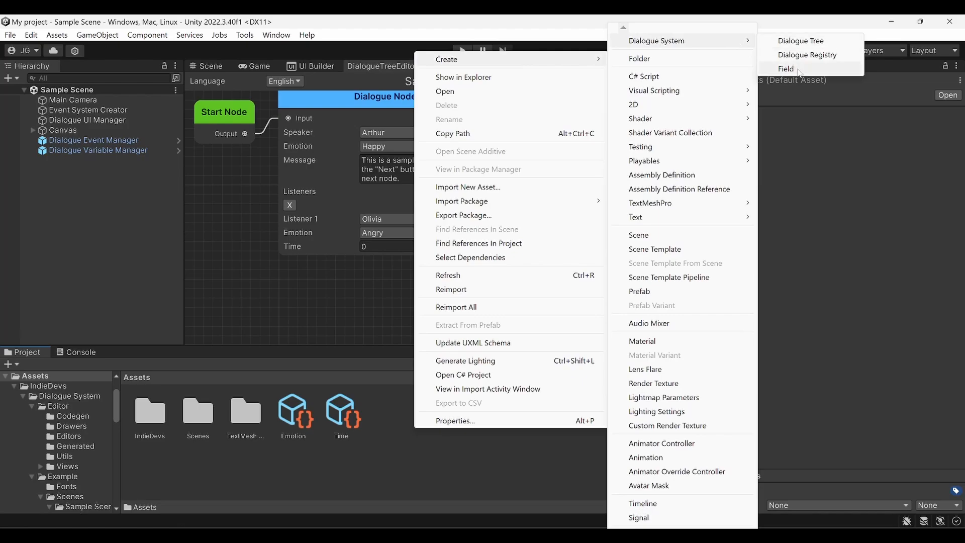
left_click(779, 68)
type("Points")
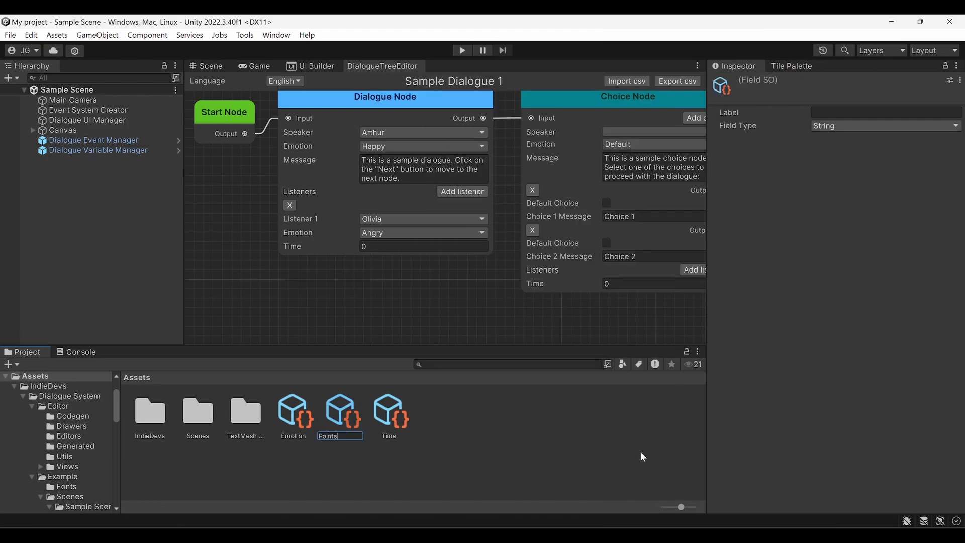
key("Return")
Set the Points field's Label to Points and its Field Type to Int
left_click(839, 113)
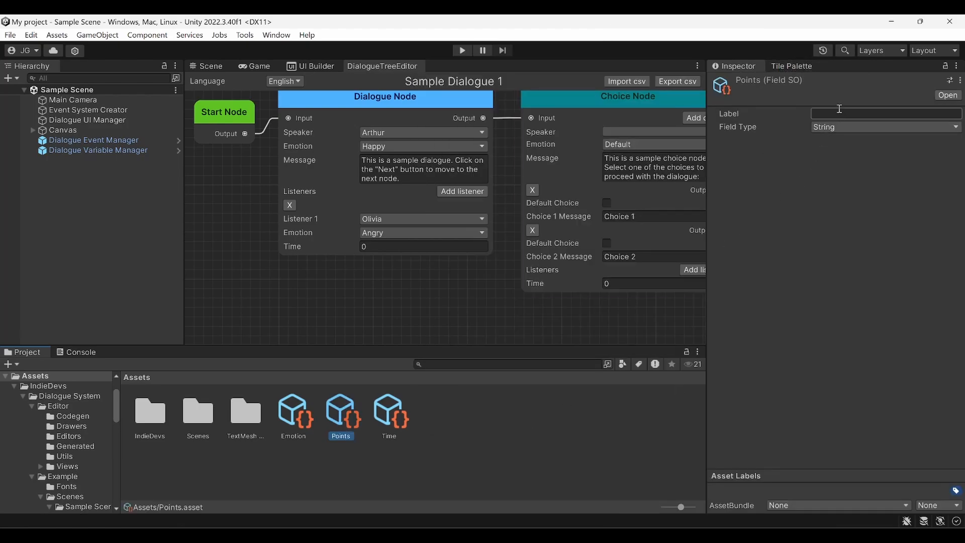
type("Points")
left_click(824, 128)
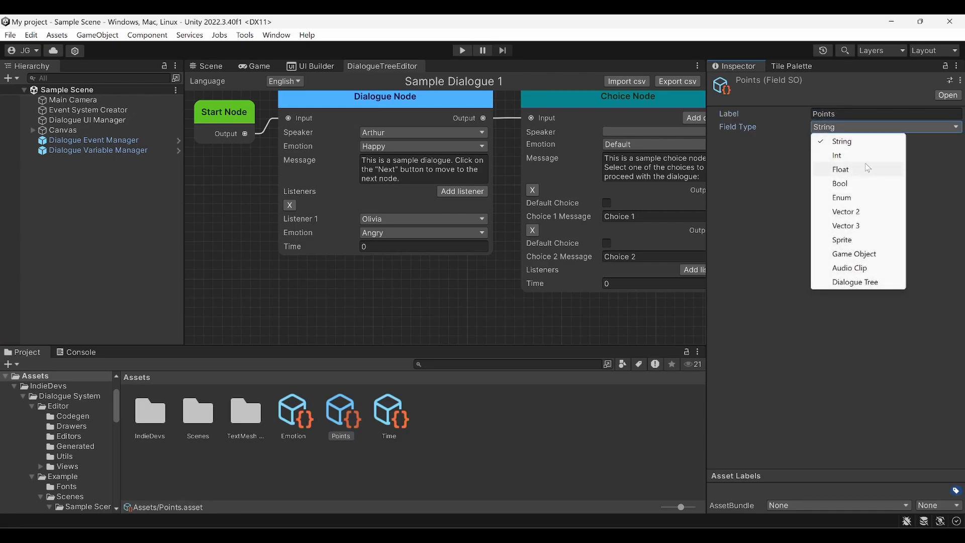
left_click(855, 154)
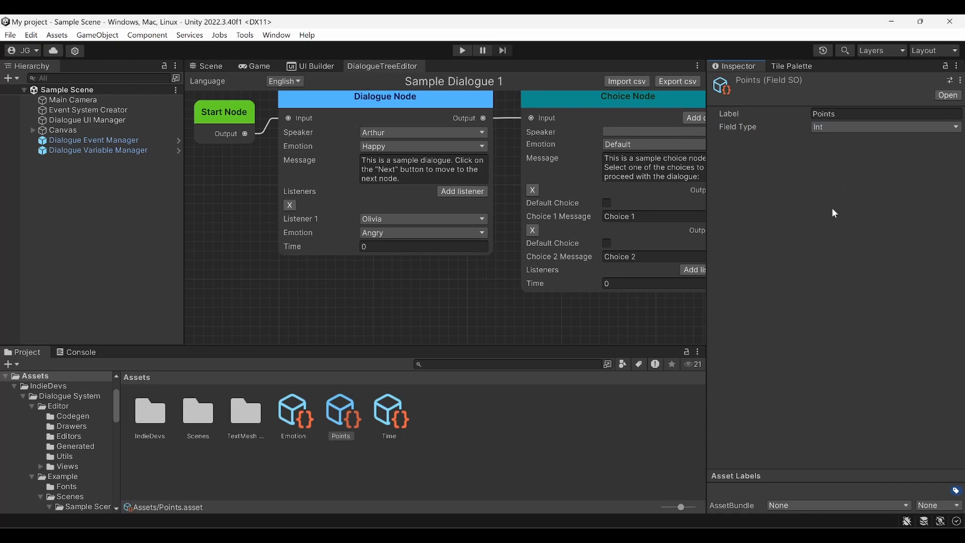
left_click(31, 35)
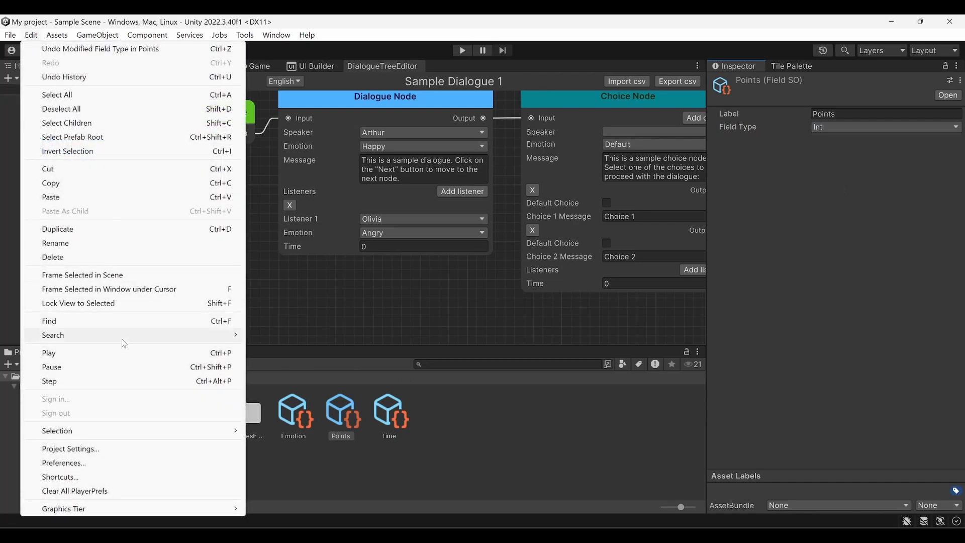
Add the Points field asset as a Choice Fields entry in Dialogue System project settings
left_click(135, 445)
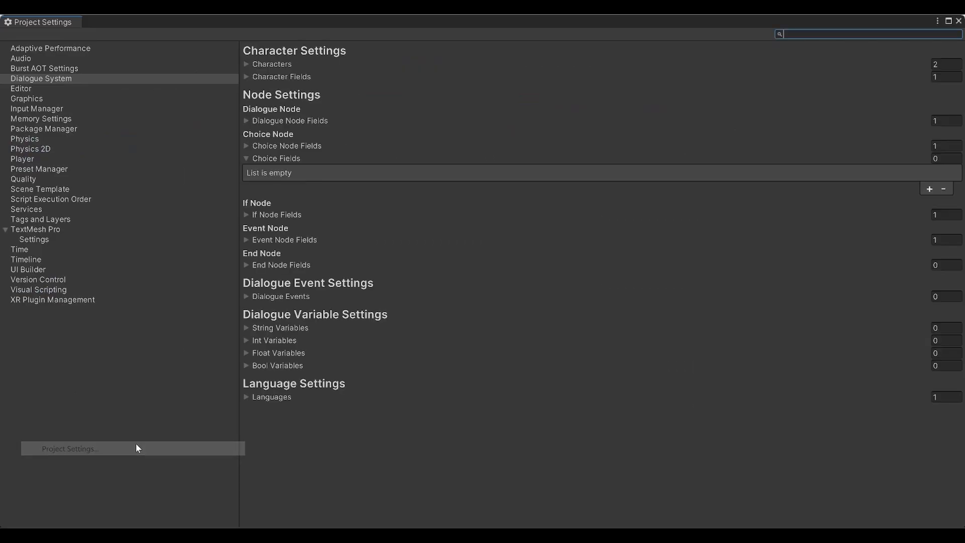
left_click(928, 188)
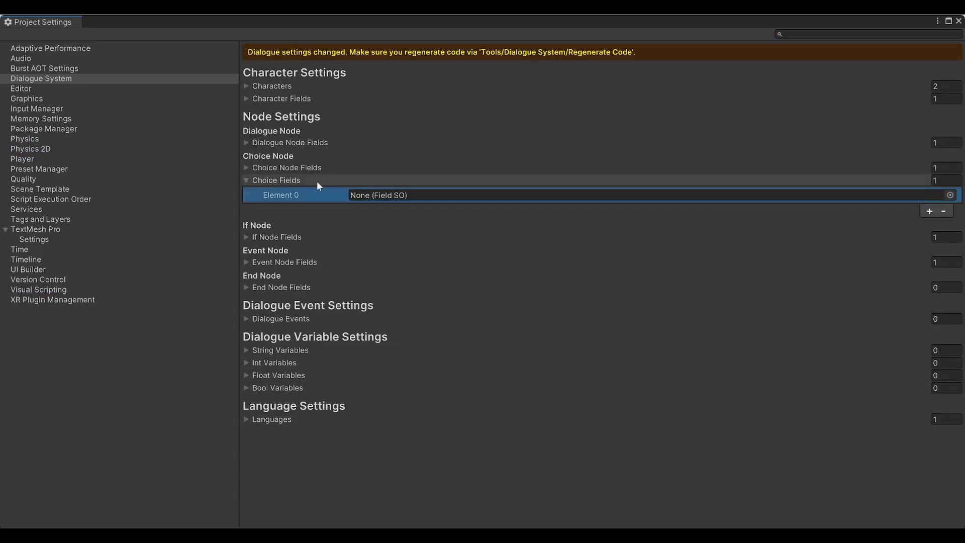
left_click(949, 195)
double_click(885, 258)
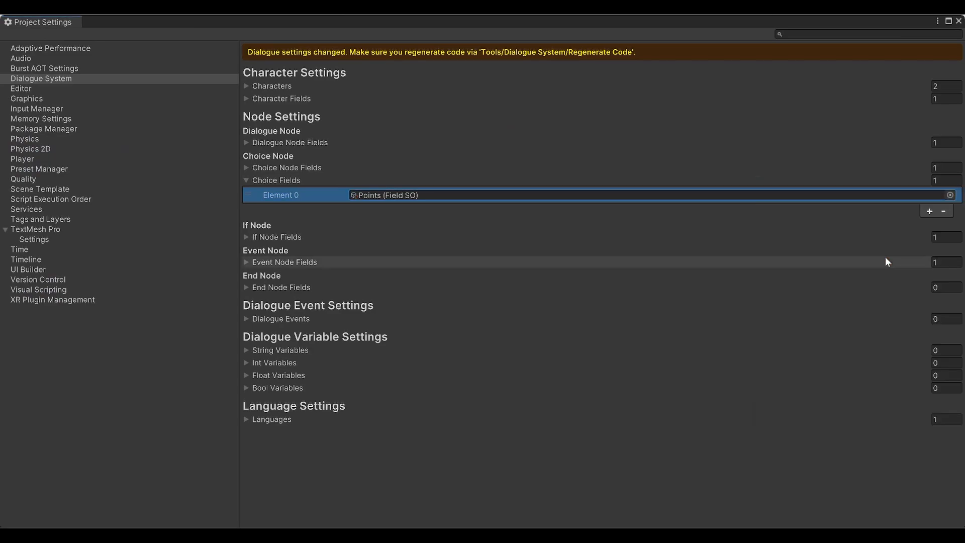
left_click(959, 20)
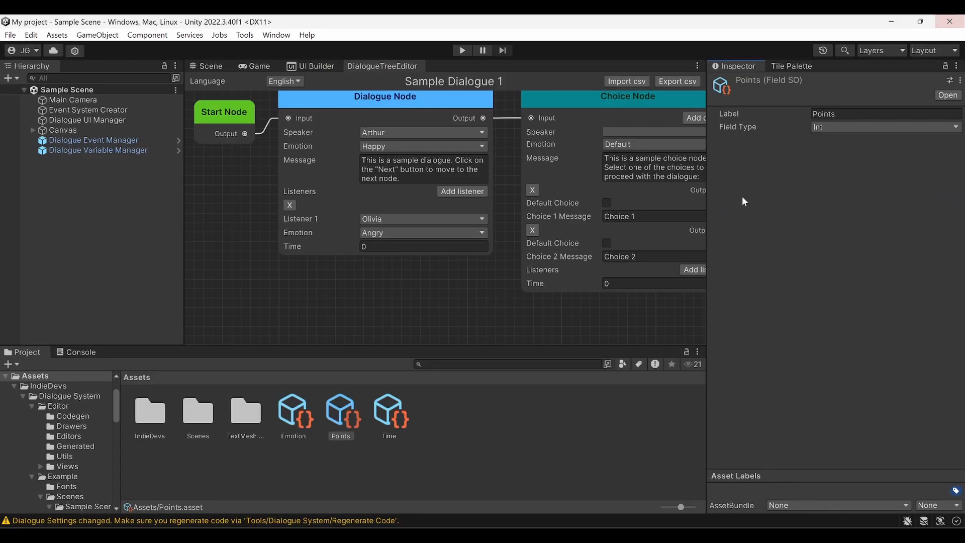
Regenerate the dialogue system code and select the Choice Node to see its Points fields
left_click(245, 35)
mouse_move(299, 49)
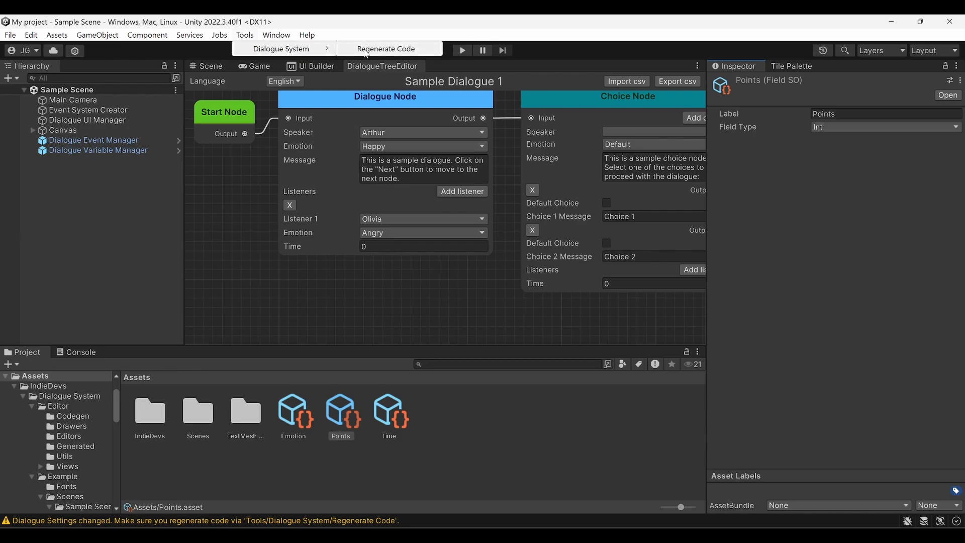
left_click(366, 50)
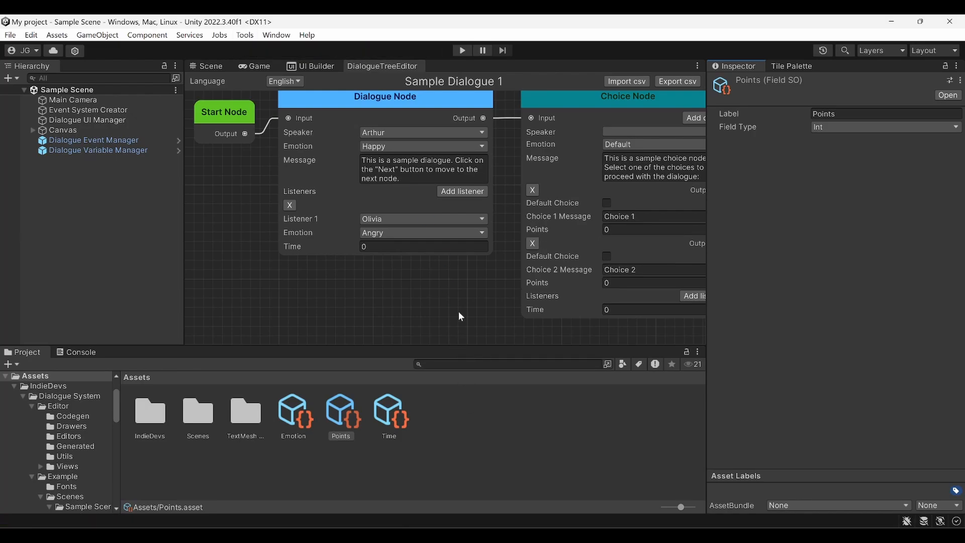
middle_click_drag(452, 311, 300, 301)
left_click(372, 227)
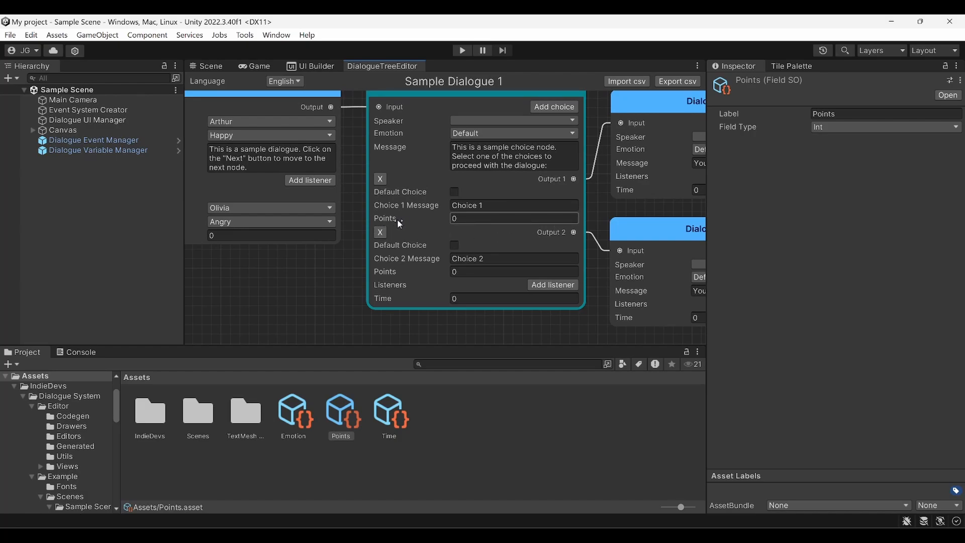
Give Choice 1 a Points value of 2 and Choice 2 a Points value of 1
left_click(473, 219)
type("2")
left_click(470, 271)
type("1")
key("Return")
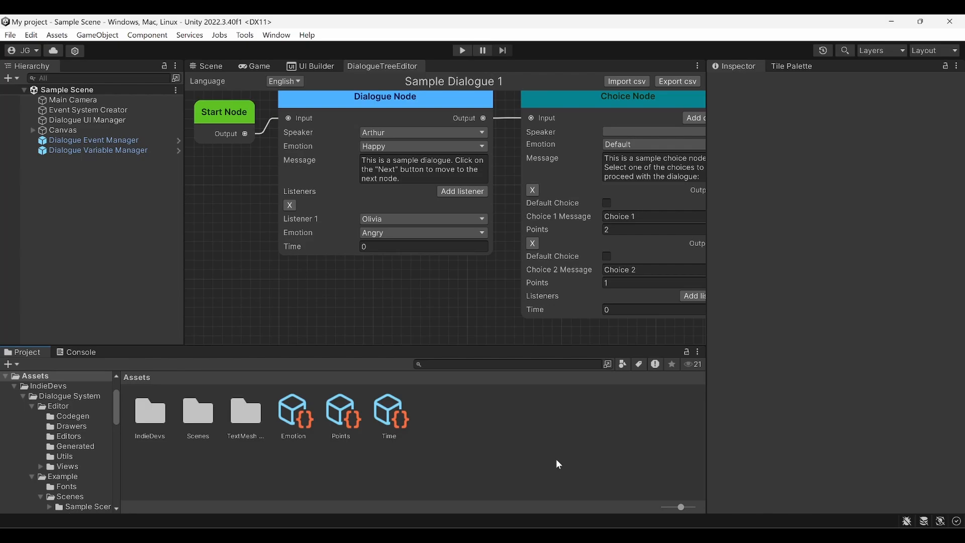
Add dialogue events Hide_player and Show_dialogue_UI in the Dialogue System project settings
left_click(31, 35)
left_click(116, 449)
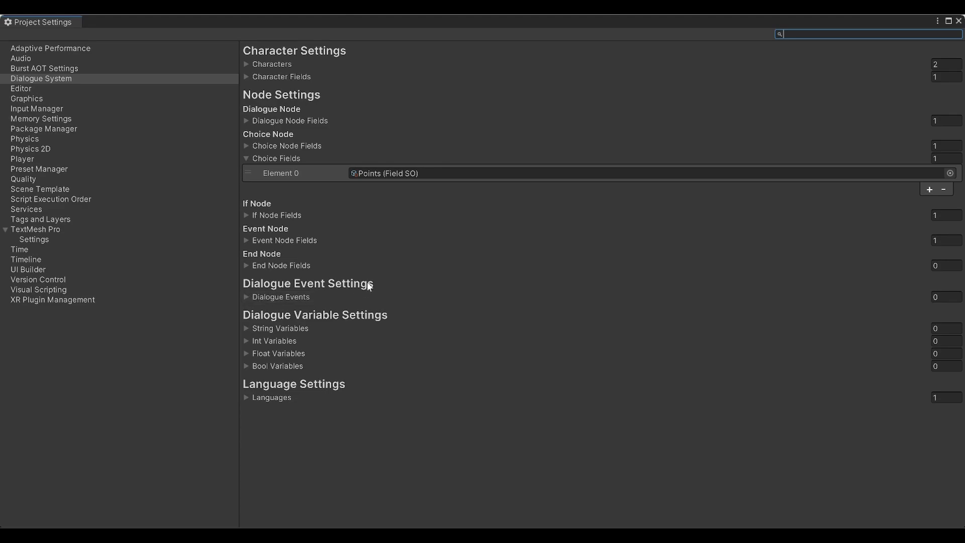
left_click(247, 296)
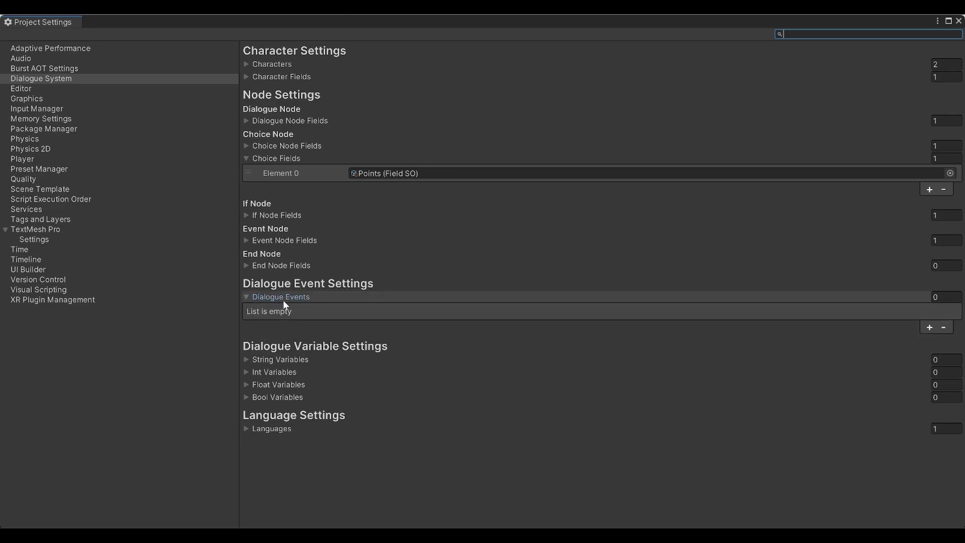
left_click(927, 327)
left_click(668, 330)
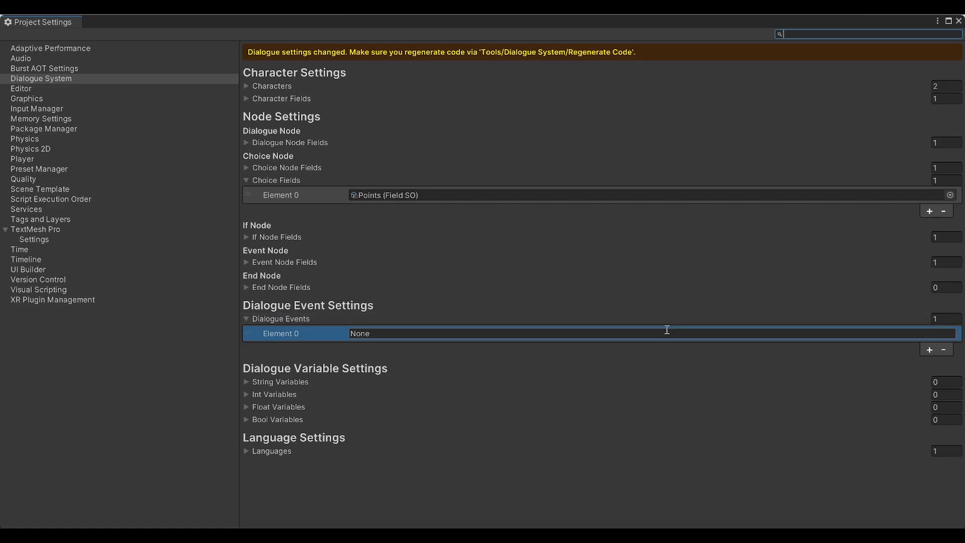
type("Hide_player")
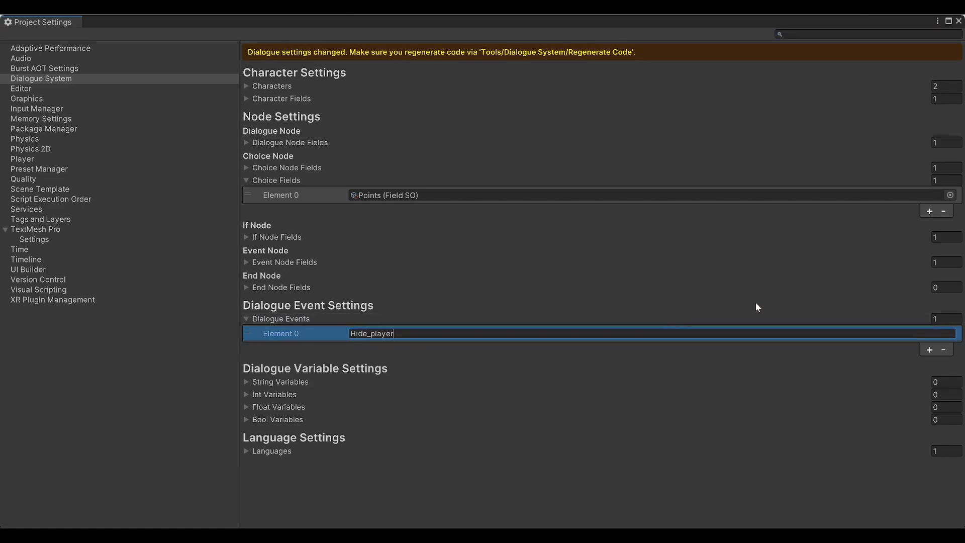
left_click(928, 349)
left_click(663, 346)
type("Show dialogu")
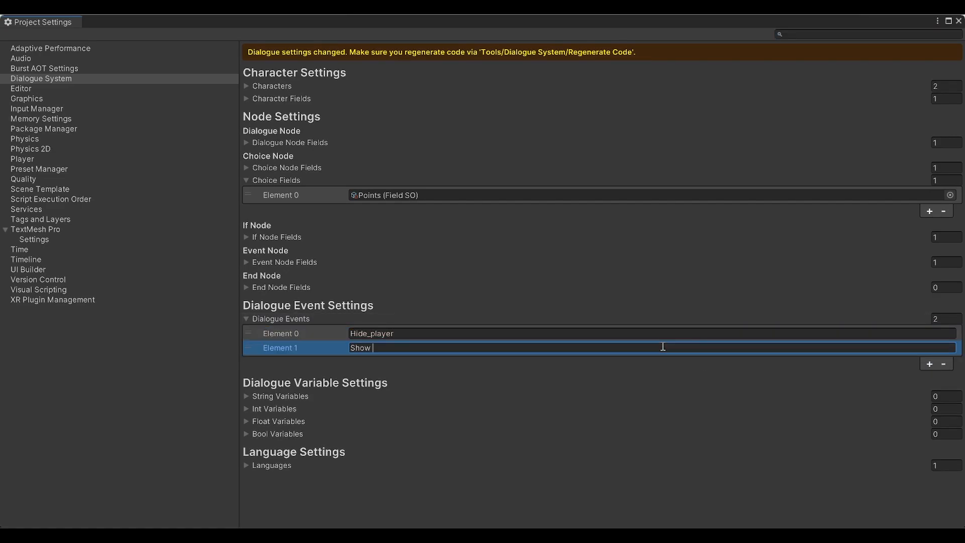
type("e UI")
key("Return")
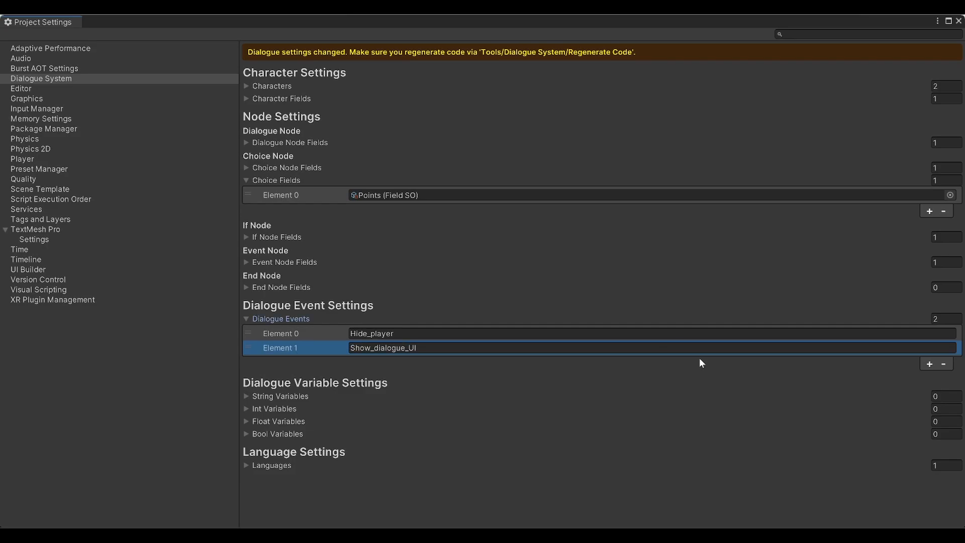
Close Project Settings and regenerate the dialogue system code
left_click(959, 21)
left_click(245, 35)
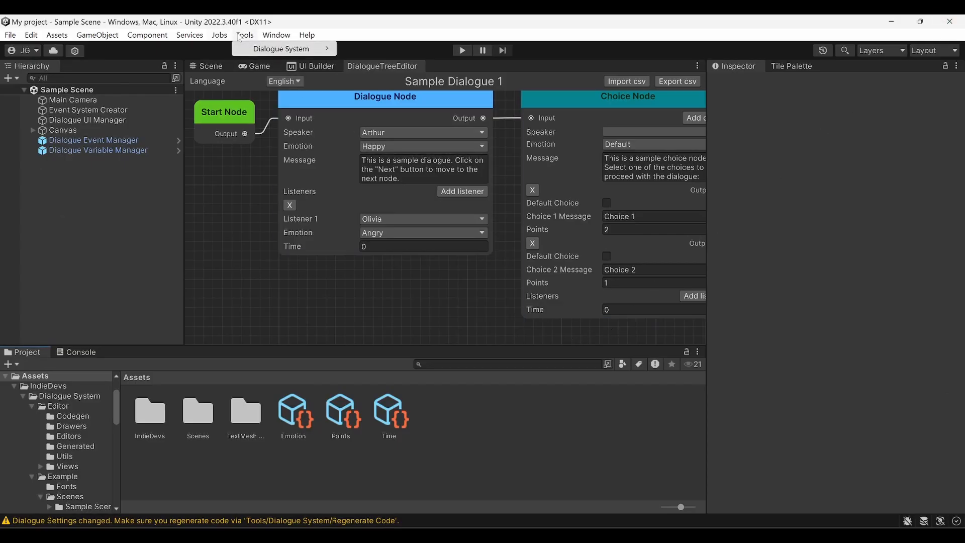
mouse_move(279, 51)
left_click(385, 49)
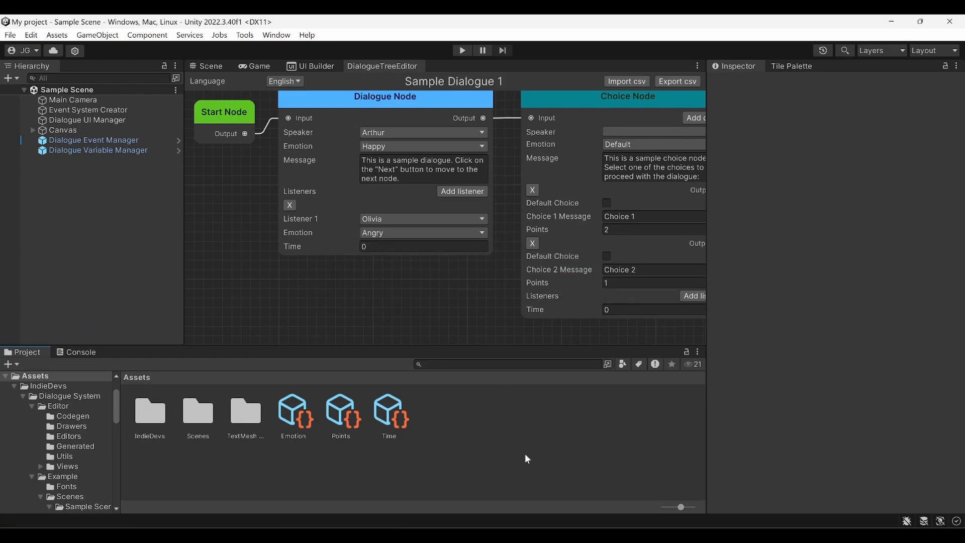
On Dialogue Event Manager, add an Items entry keyed to Show_dialogue_UI
left_click(104, 133)
left_click(105, 141)
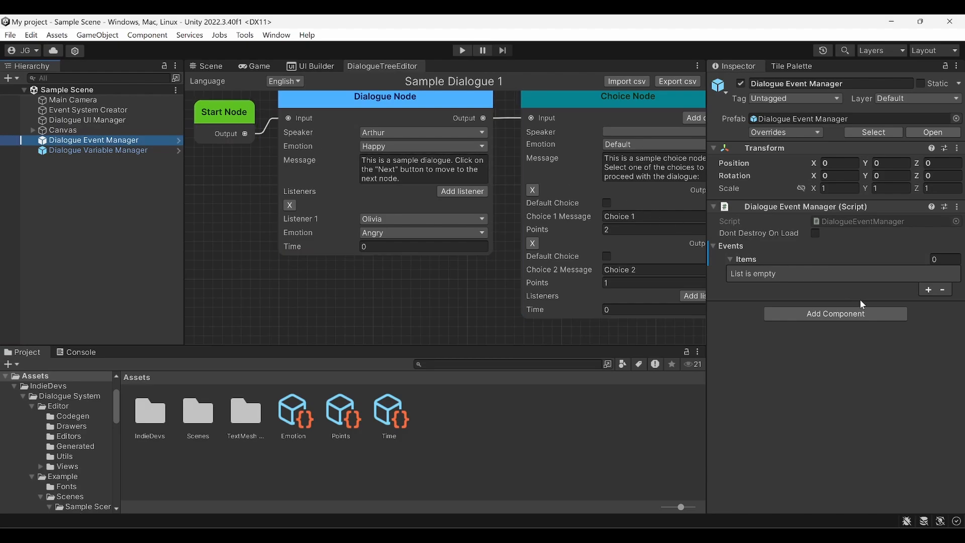
left_click(901, 273)
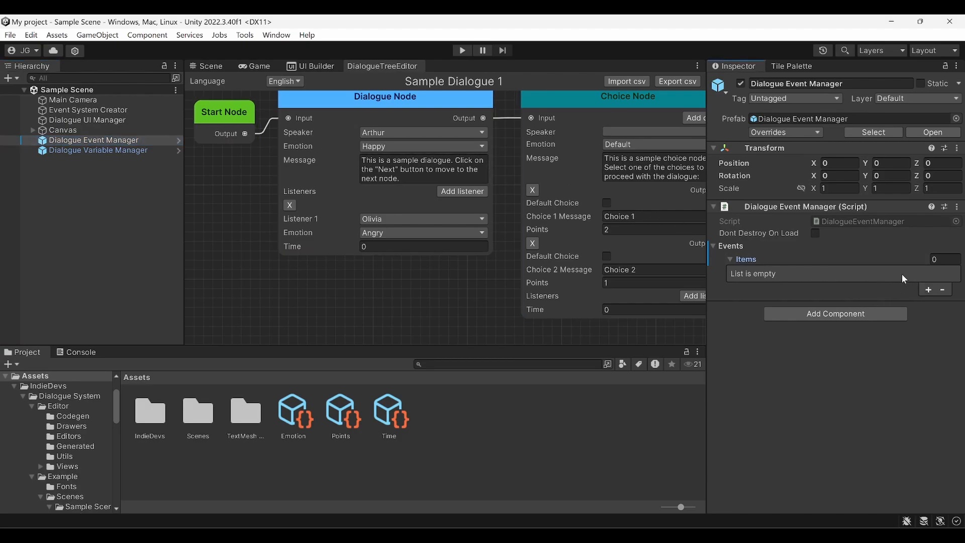
left_click(927, 291)
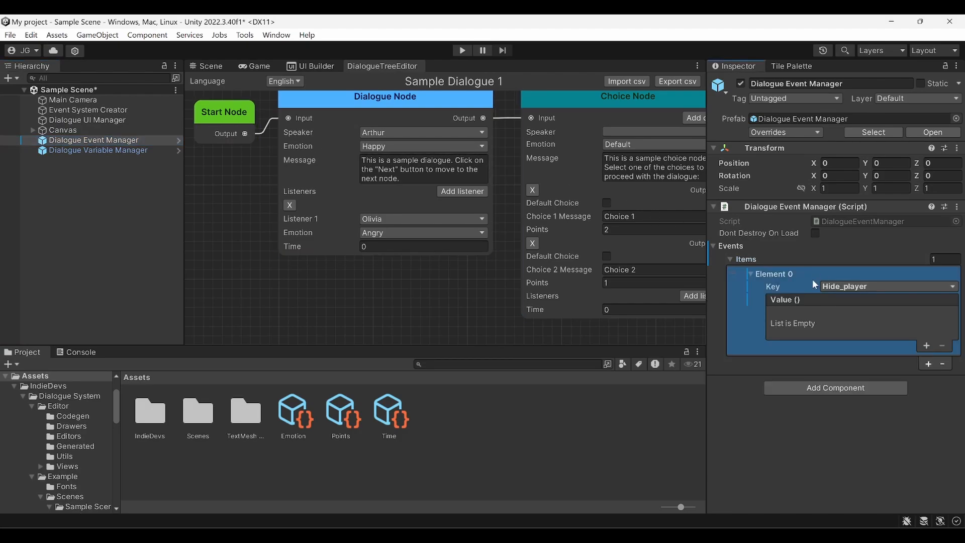
left_click(849, 287)
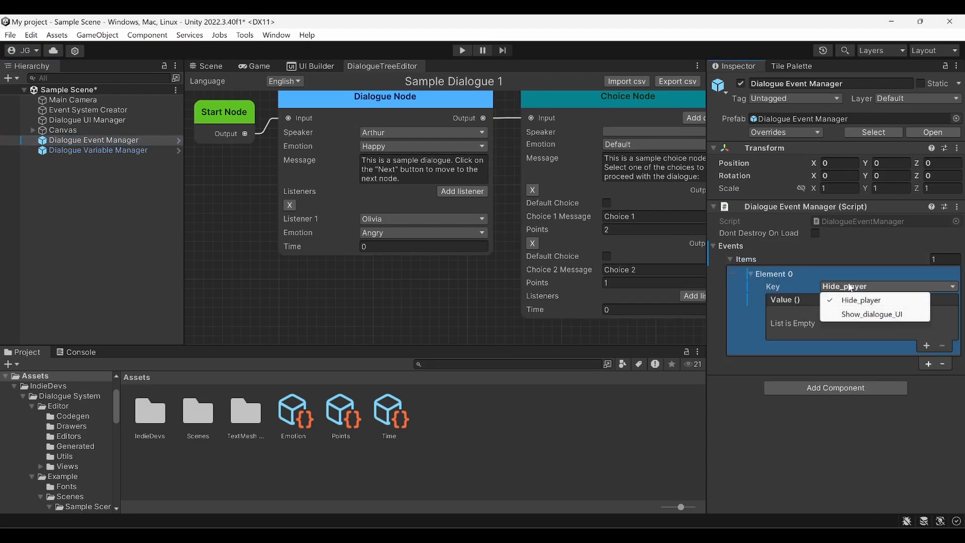
left_click(857, 315)
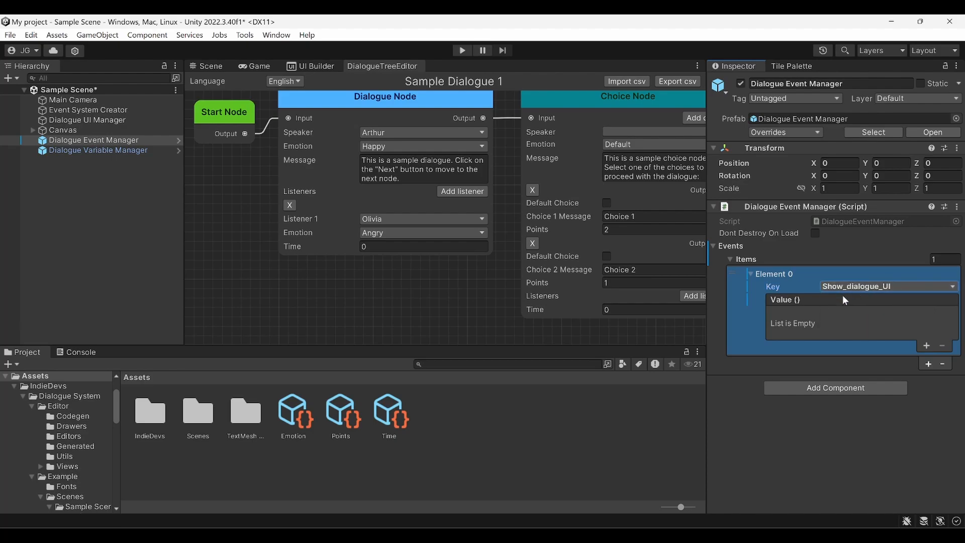
Make the event call GameObject.SetActive on Dialogue UI Manager, then save the scene
left_click(924, 345)
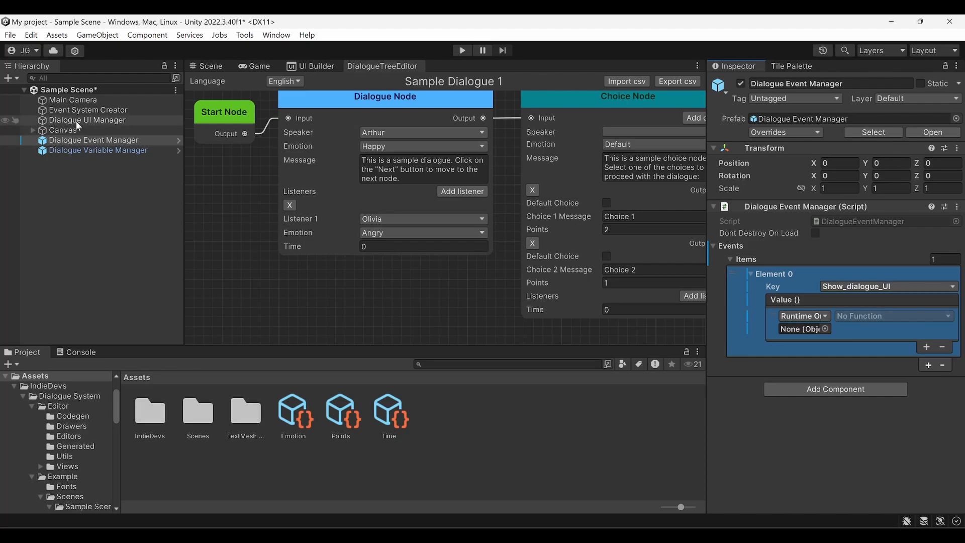
left_click_drag(76, 122, 789, 330)
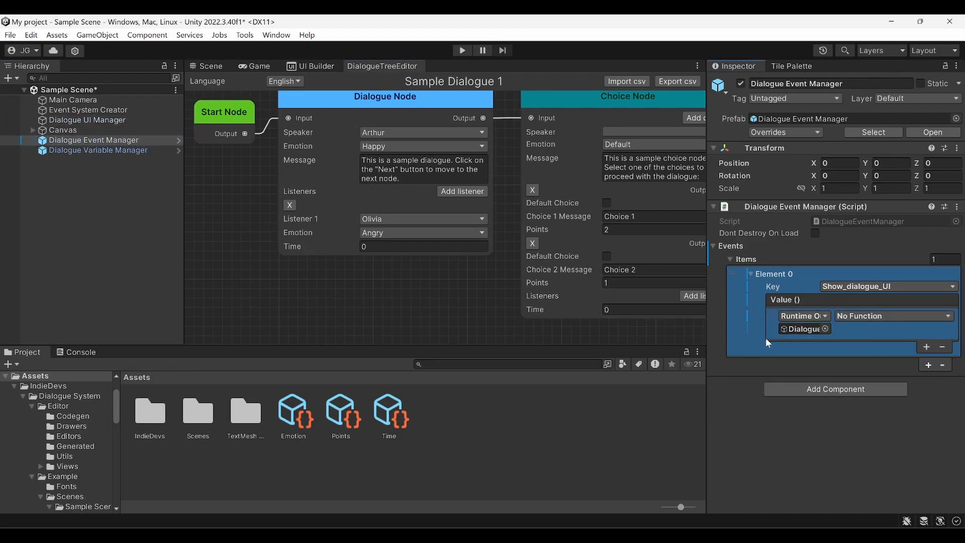
left_click(858, 316)
mouse_move(839, 347)
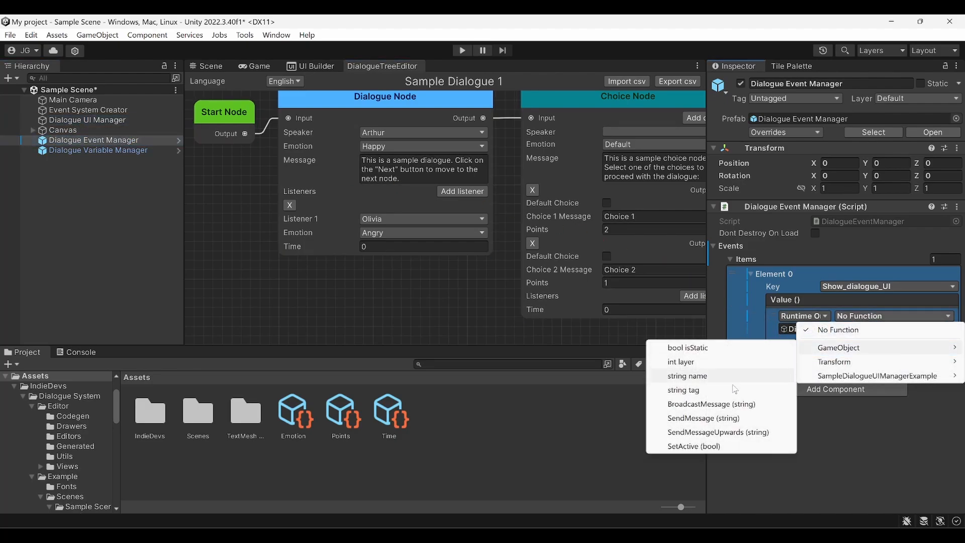
left_click(743, 445)
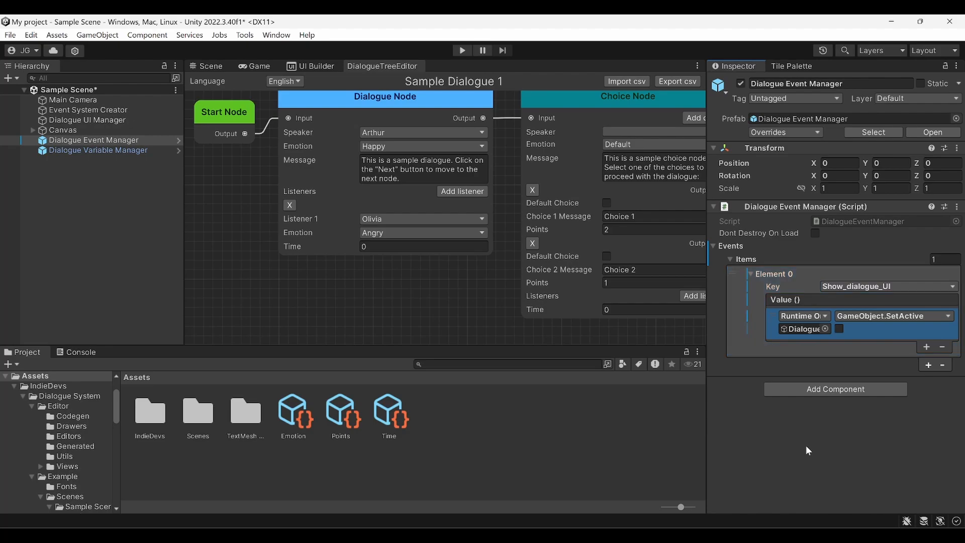
key("ctrl+s")
Add an Event Node in empty graph space and set its Dialogue Event to Show_dialogue_UI
scroll(405, 292, "down", 2)
middle_click_drag(450, 306, 387, 136)
right_click(352, 204)
left_click(397, 240)
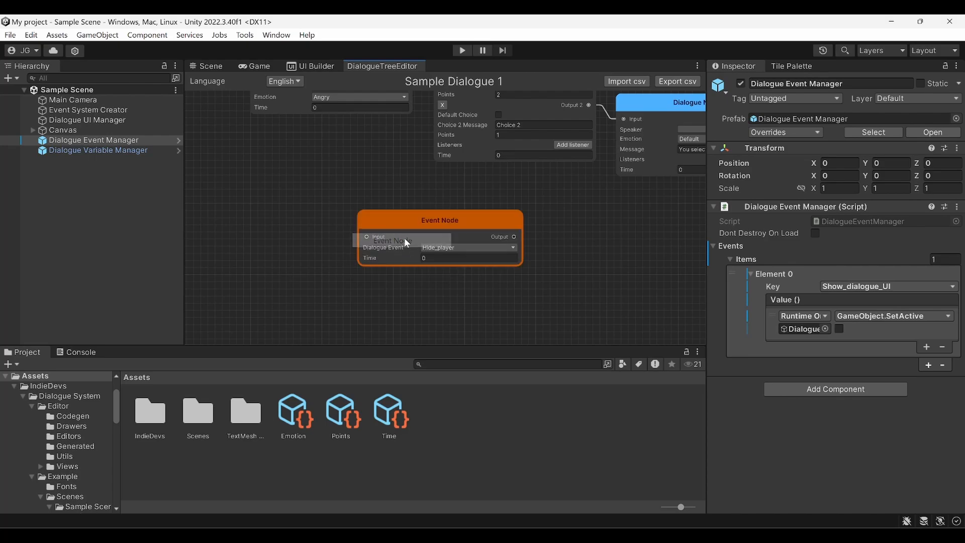
scroll(397, 251, "up", 2)
left_click(462, 244)
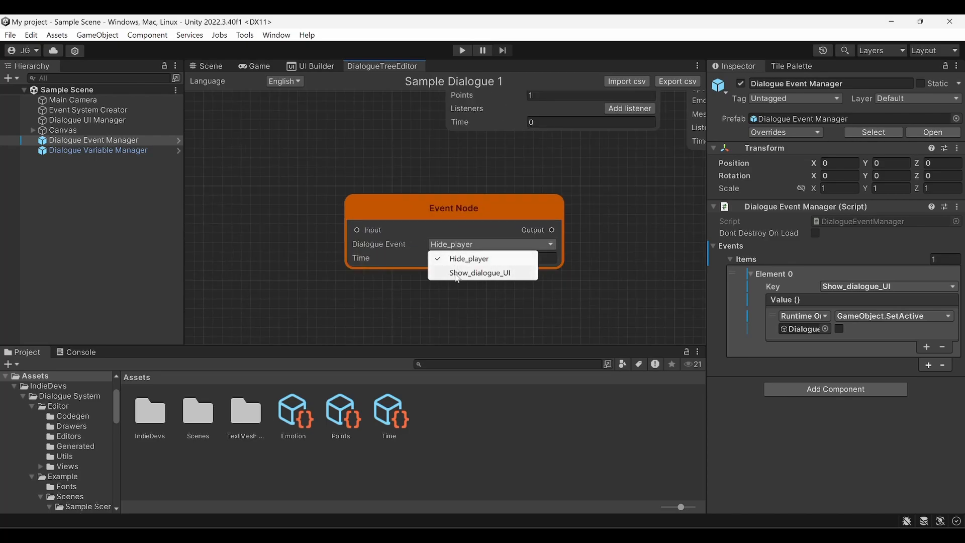
left_click(459, 273)
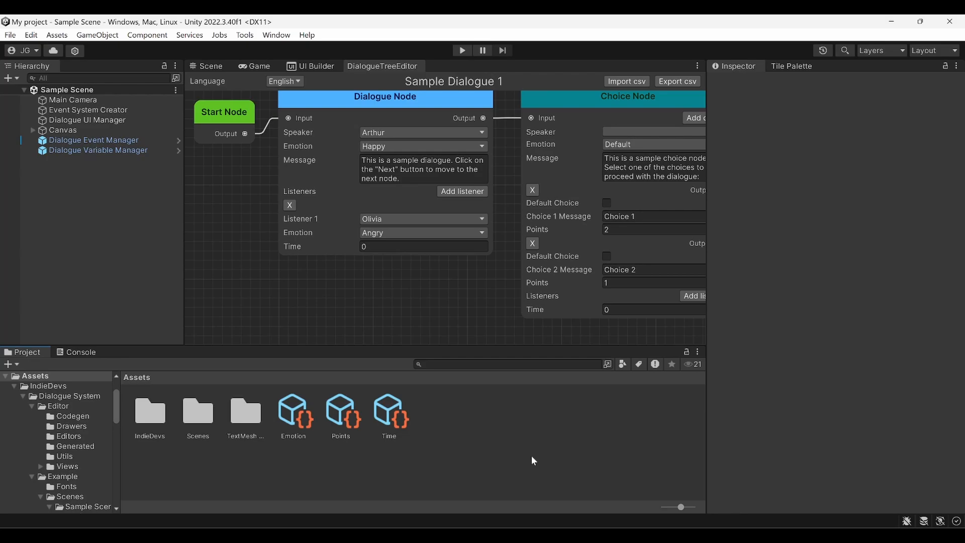
Add an Int variable named 'Number of hearts' in the Dialogue System project settings
left_click(31, 35)
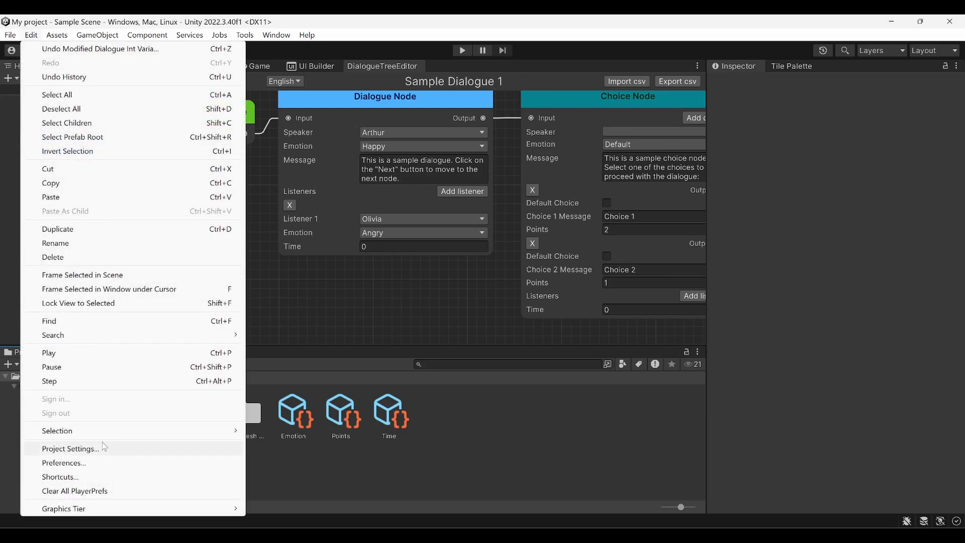
left_click(70, 448)
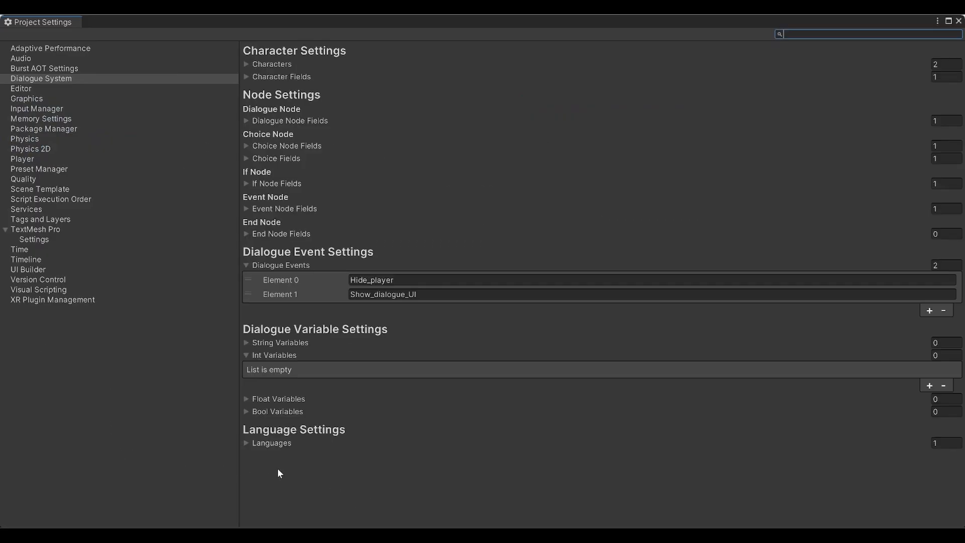
left_click(246, 355)
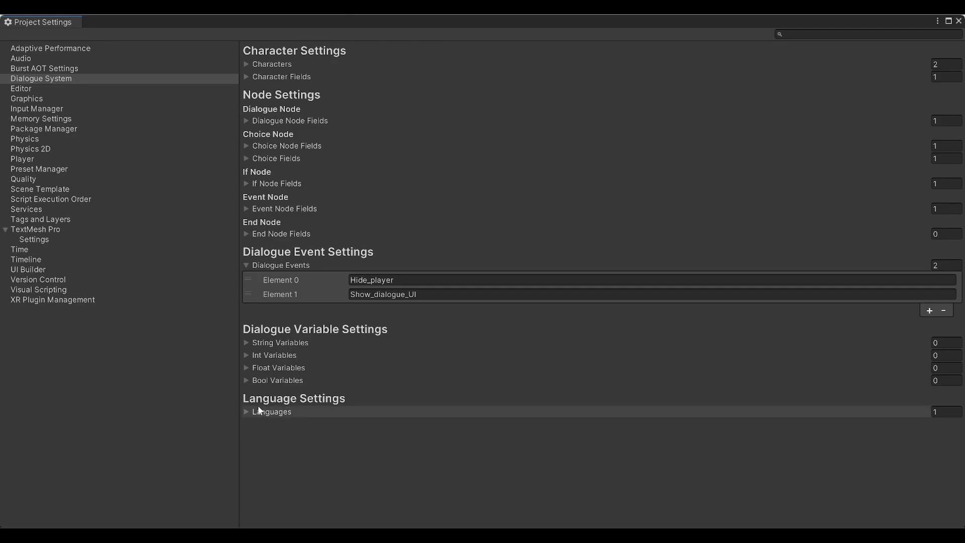
left_click(246, 356)
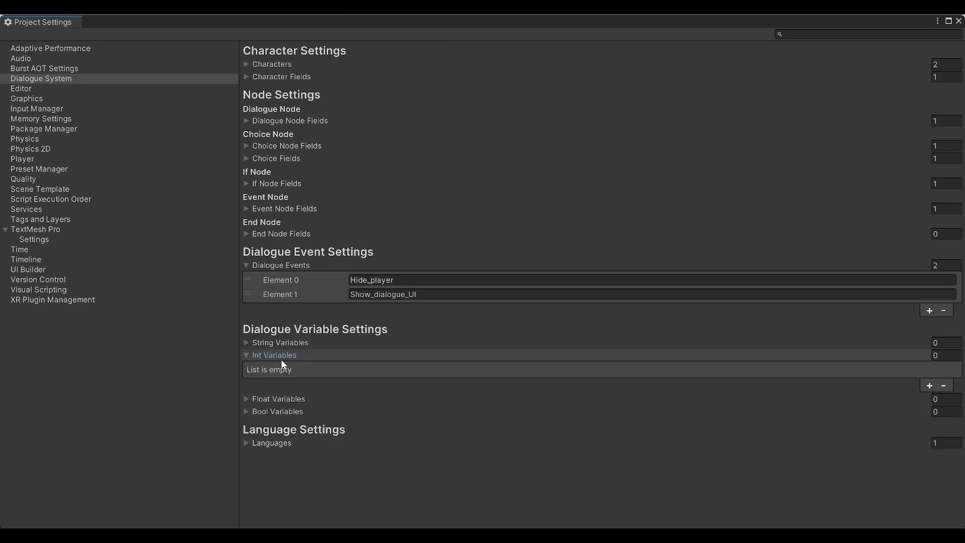
left_click(928, 386)
left_click(535, 395)
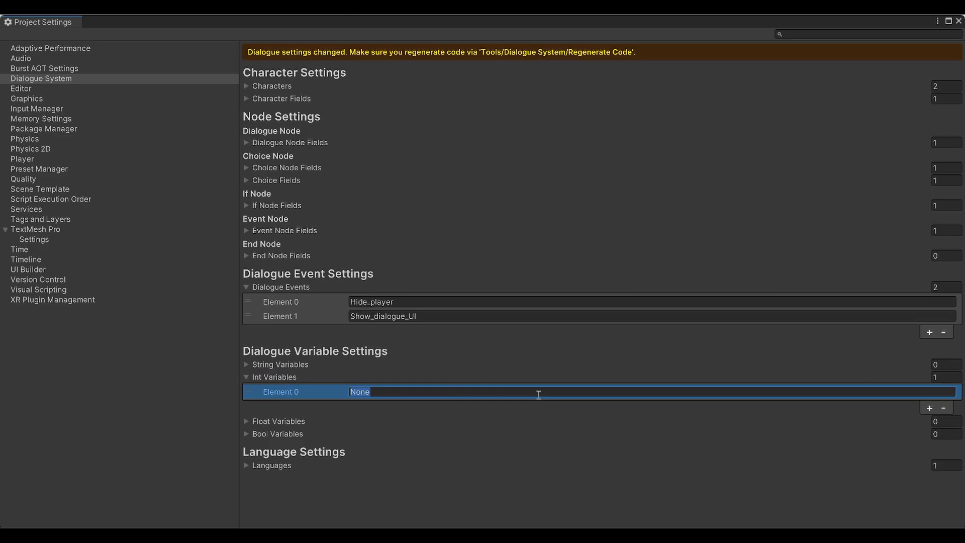
type("Number of hearts")
Close Project Settings and regenerate the dialogue system code
left_click(958, 21)
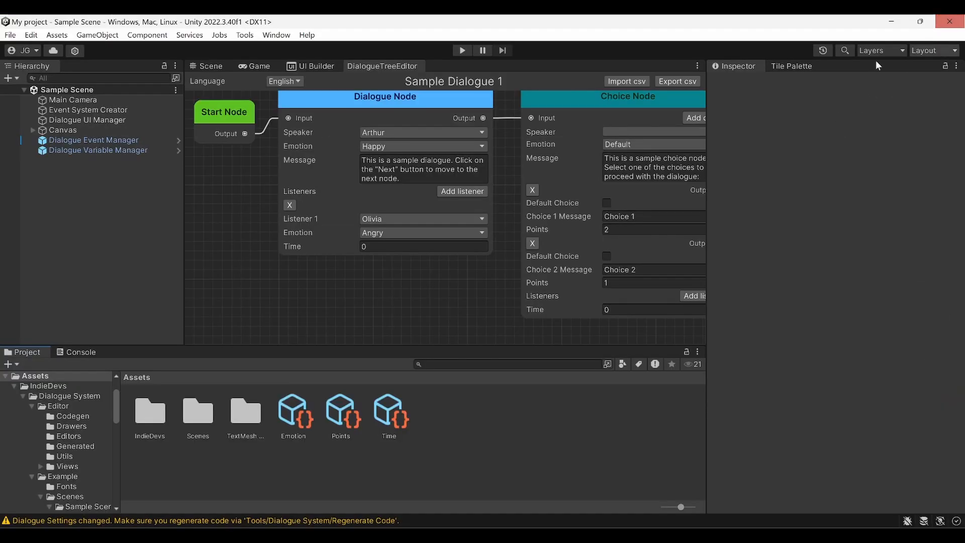
left_click(245, 36)
mouse_move(252, 49)
left_click(384, 48)
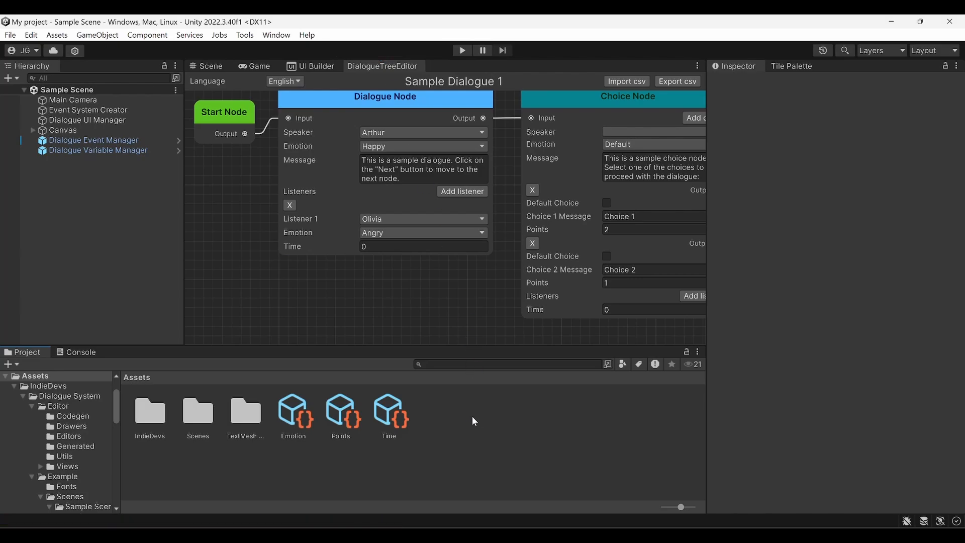
On Dialogue Variable Manager, add an Int Variables entry keyed Number_of_hearts
left_click(85, 150)
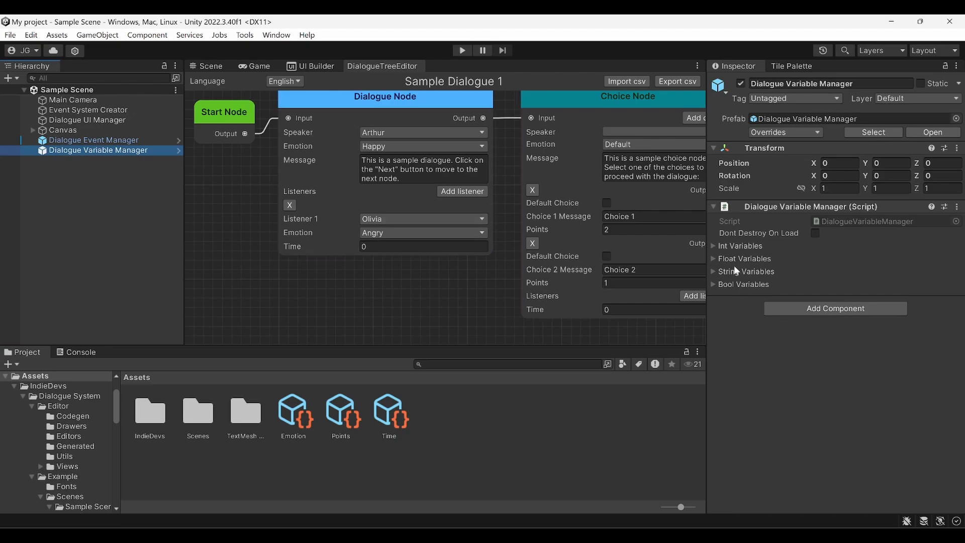
left_click(714, 246)
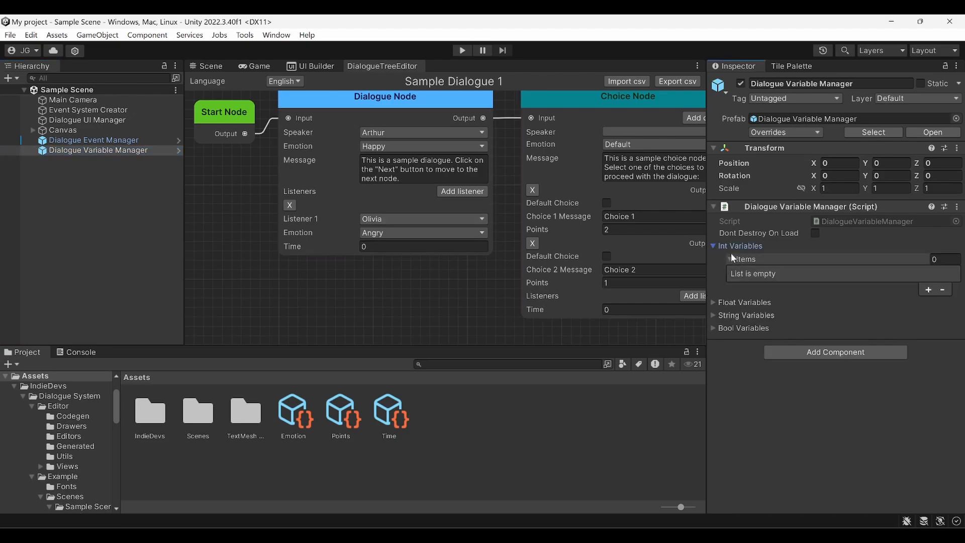
left_click(928, 290)
left_click(855, 287)
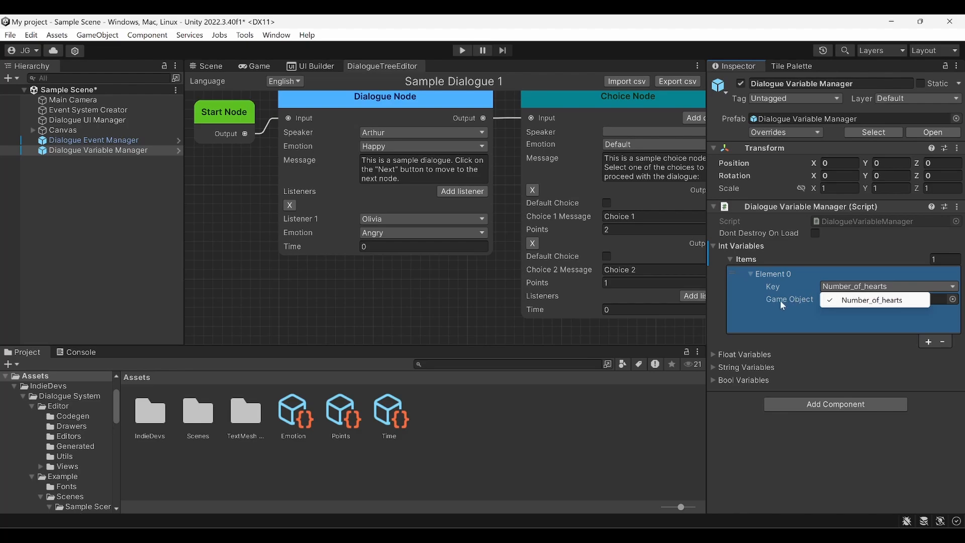
left_click(747, 308)
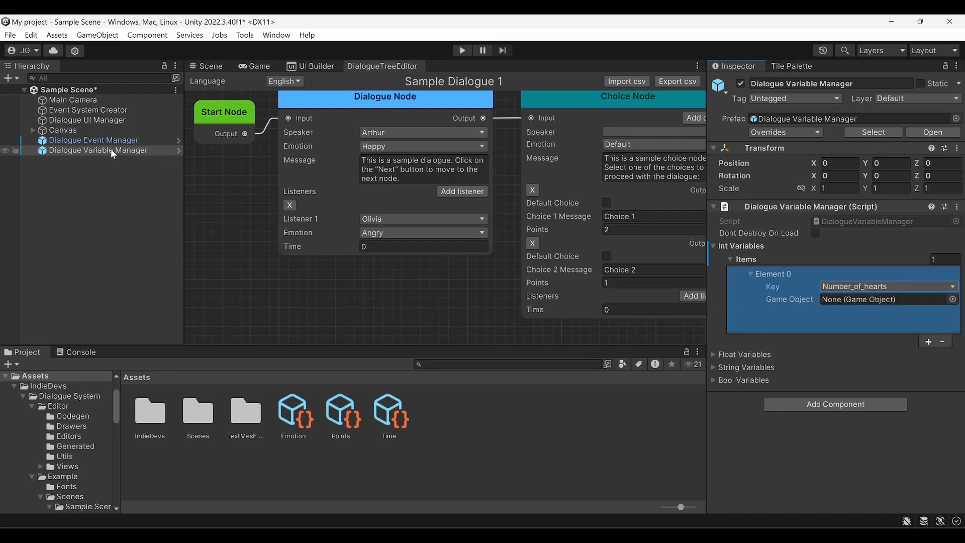
Bind Number_of_hearts to Dialogue UI Manager's Transform childCount
left_click_drag(70, 121, 845, 301)
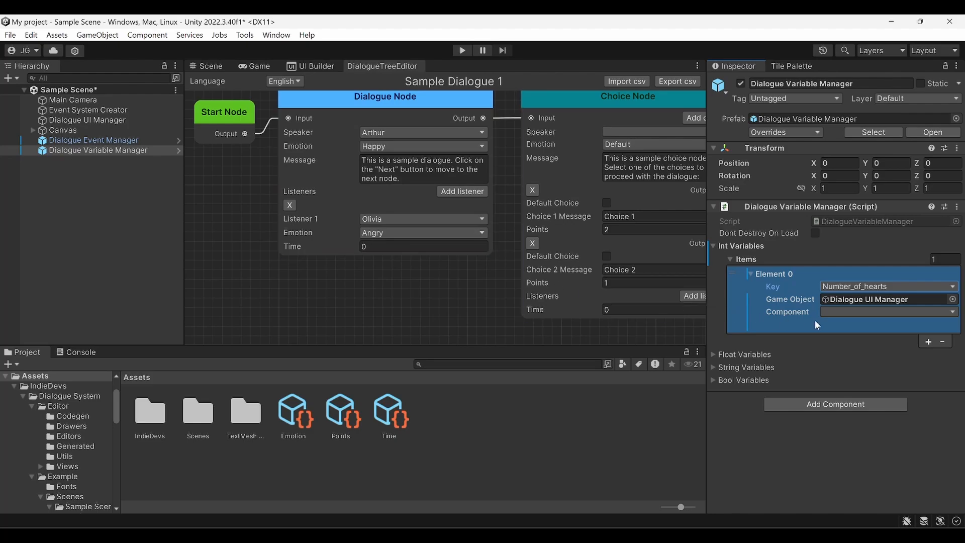
left_click(834, 312)
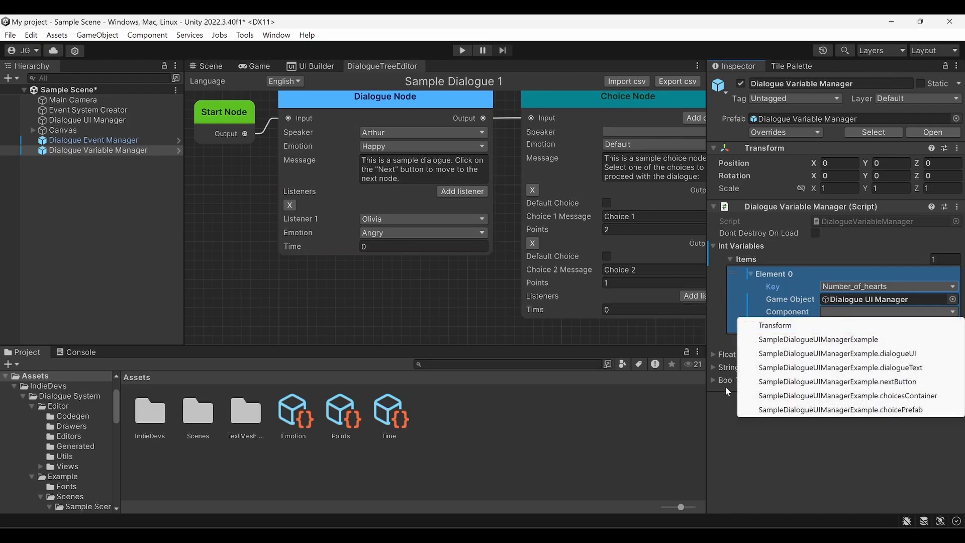
left_click(803, 326)
left_click(828, 325)
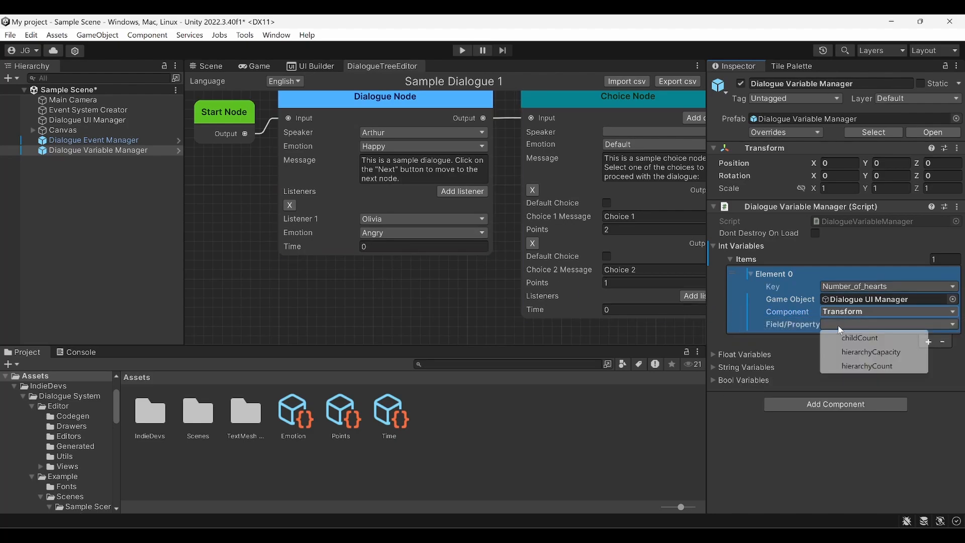
left_click(830, 337)
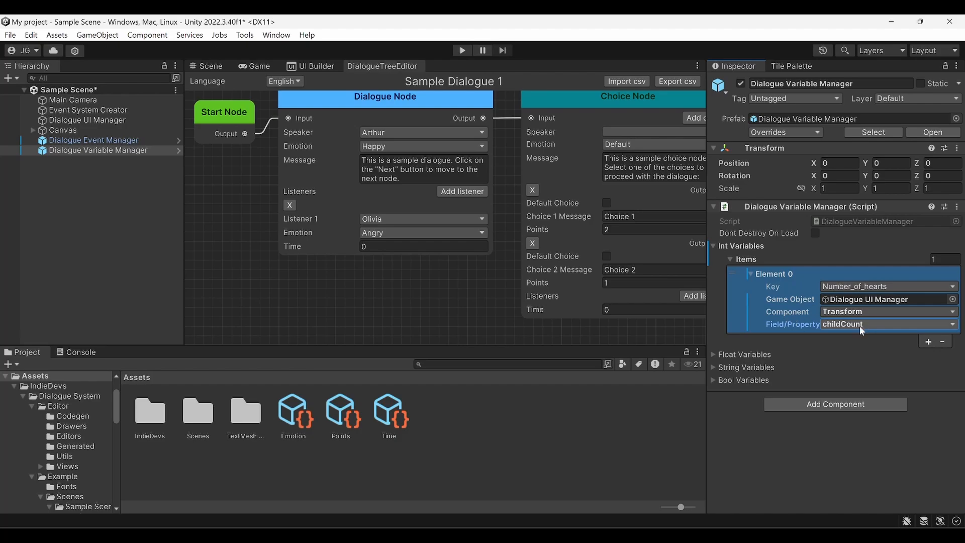
Save the scene with the Number_of_hearts binding in place
left_click_drag(707, 282, 658, 286)
left_click(666, 267)
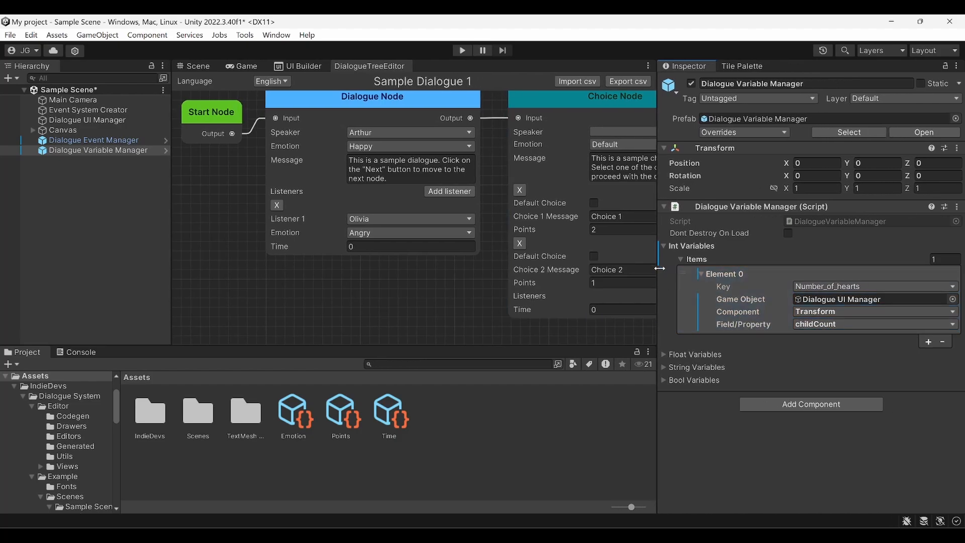
left_click_drag(657, 268, 714, 271)
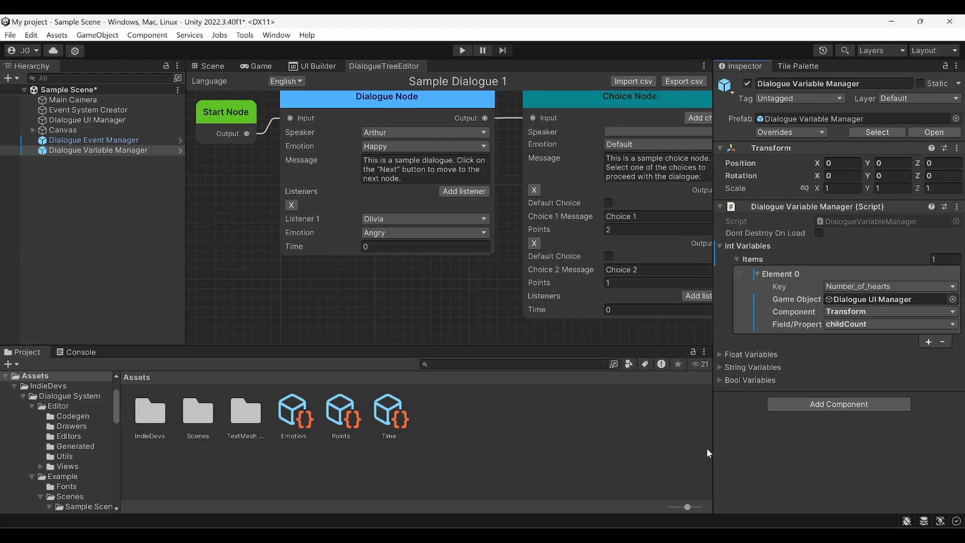
left_click(744, 278)
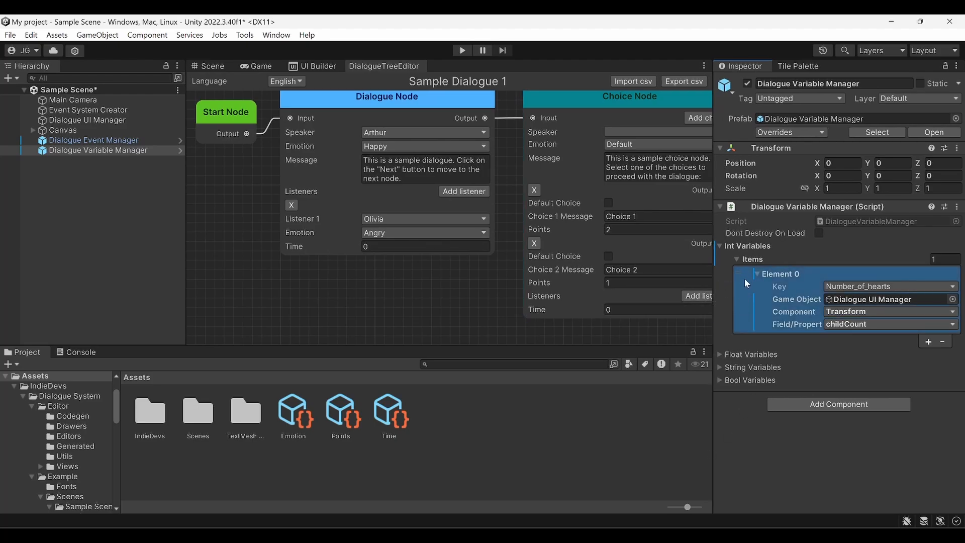
key("ctrl+s")
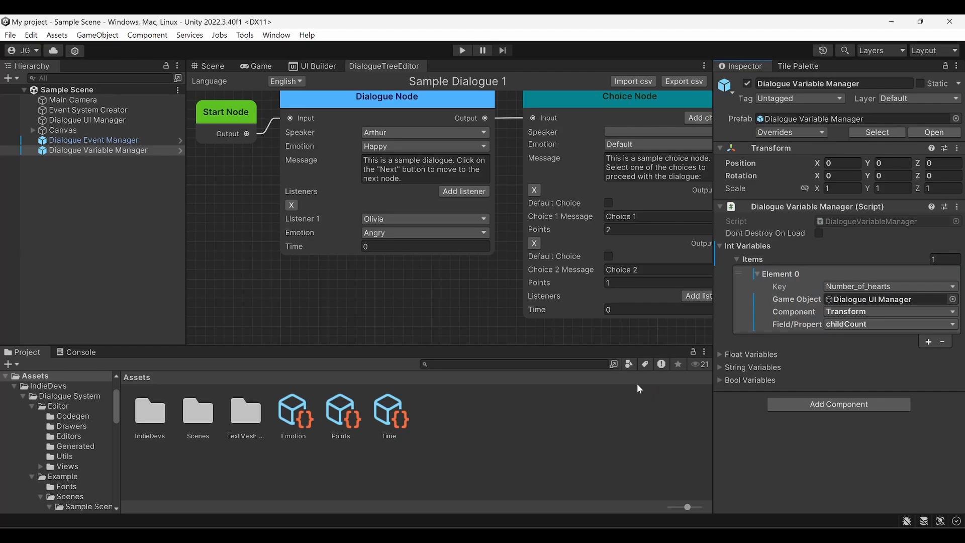
left_click(823, 287)
key("ctrl+s")
Add an If Node in empty graph space and move it to the left
middle_click_drag(456, 320, 439, 234)
right_click(365, 219)
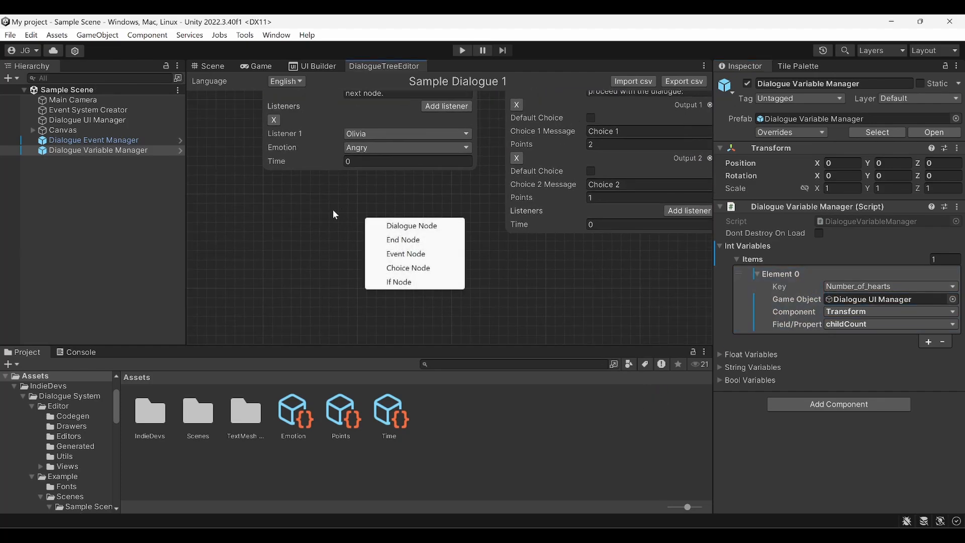
left_click(398, 281)
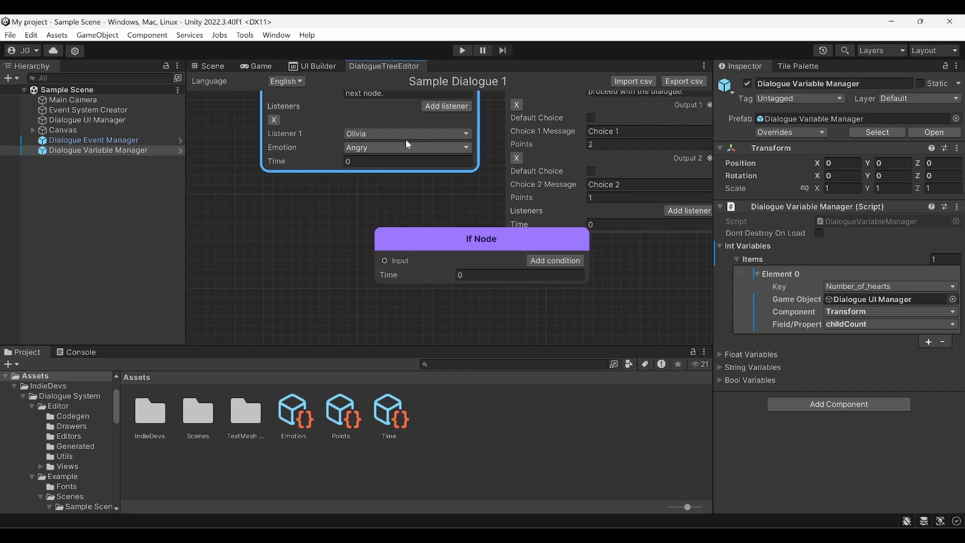
left_click(316, 184)
middle_click_drag(280, 241, 354, 209)
left_click_drag(520, 210, 393, 220)
Add a condition checking whether the Int variable Number_of_hearts is >= 3
left_click(498, 238)
middle_click_drag(441, 274, 429, 229)
left_click(406, 222)
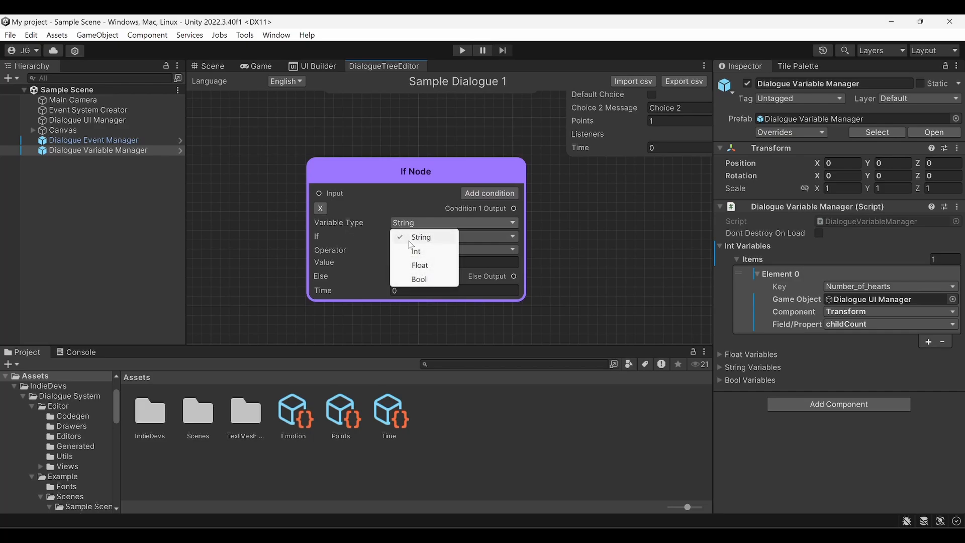
left_click(431, 250)
left_click(412, 237)
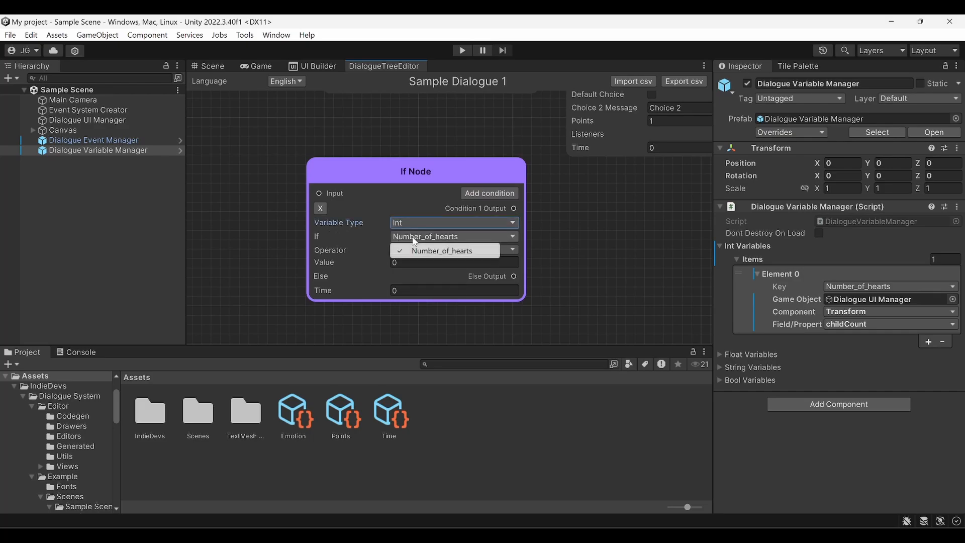
left_click(424, 251)
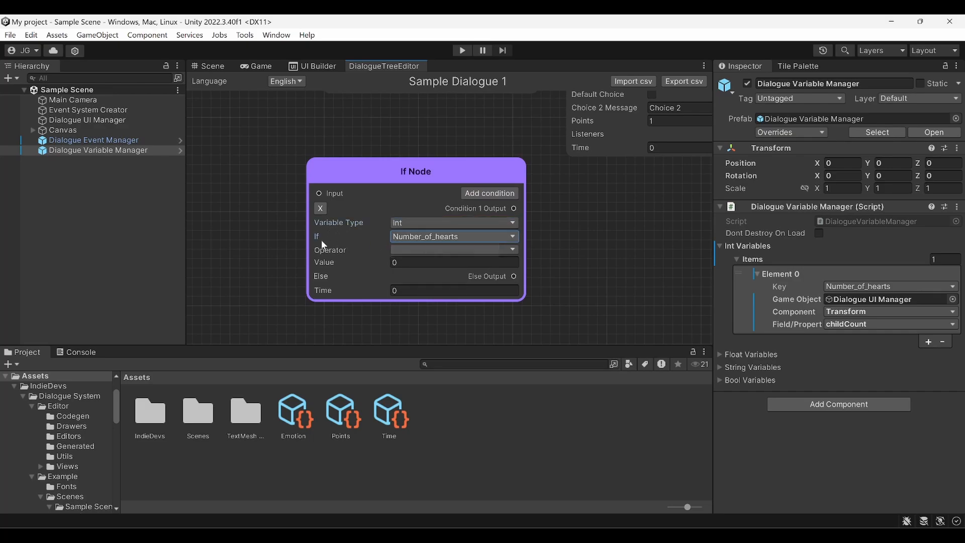
left_click(416, 249)
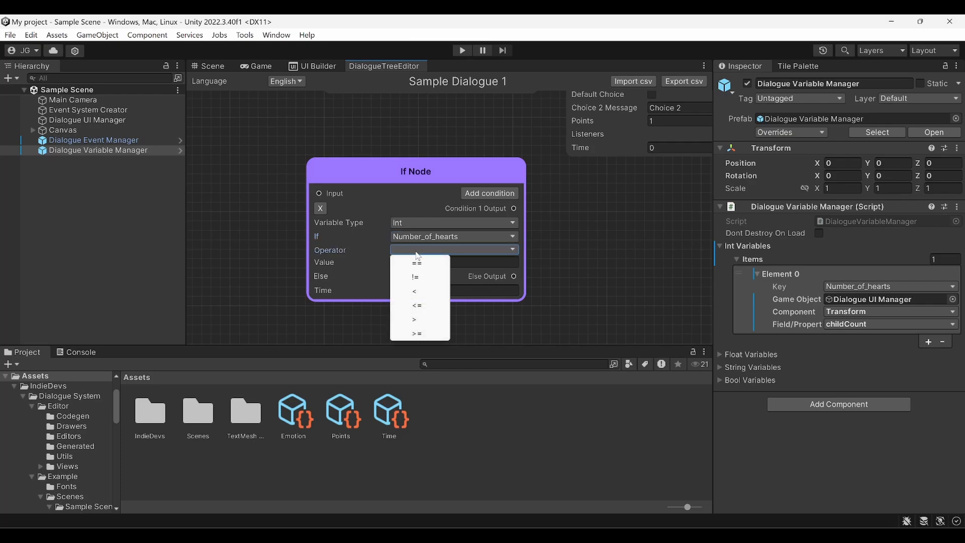
left_click(435, 333)
left_click(421, 265)
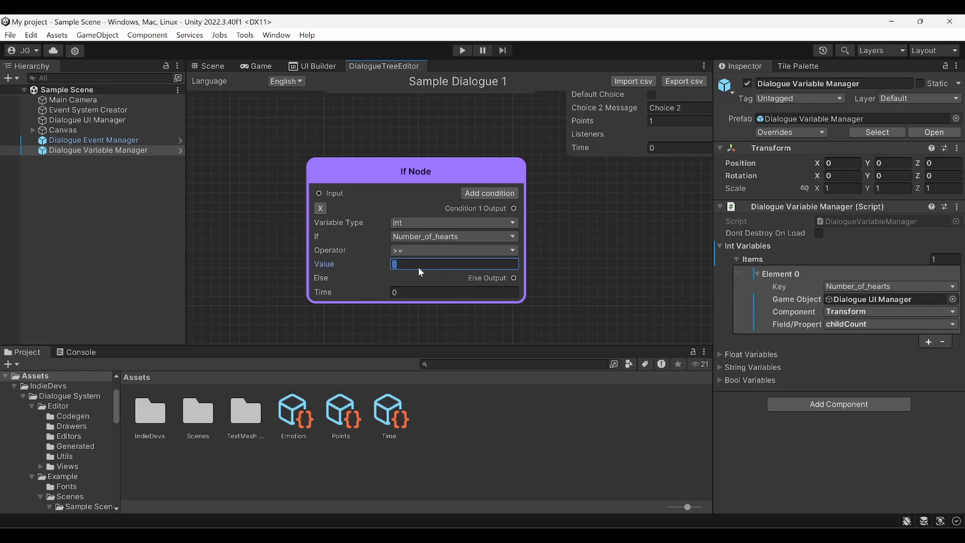
type("3")
Pull connections from the If Node's Condition 1 Output and Else Output
middle_click_drag(523, 227, 466, 231)
left_click_drag(457, 217, 566, 194)
left_click_drag(466, 281, 539, 300)
middle_click_drag(518, 196, 543, 230)
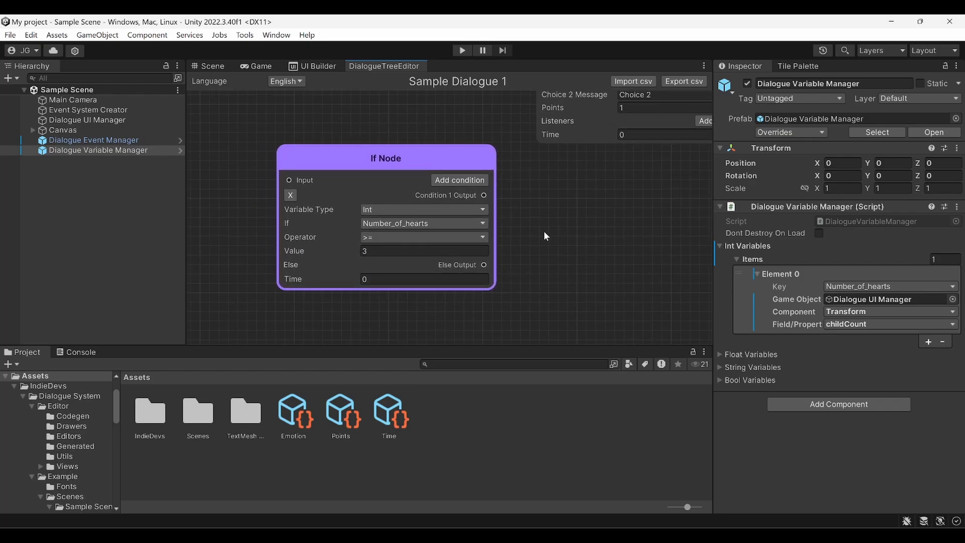
left_click(591, 419)
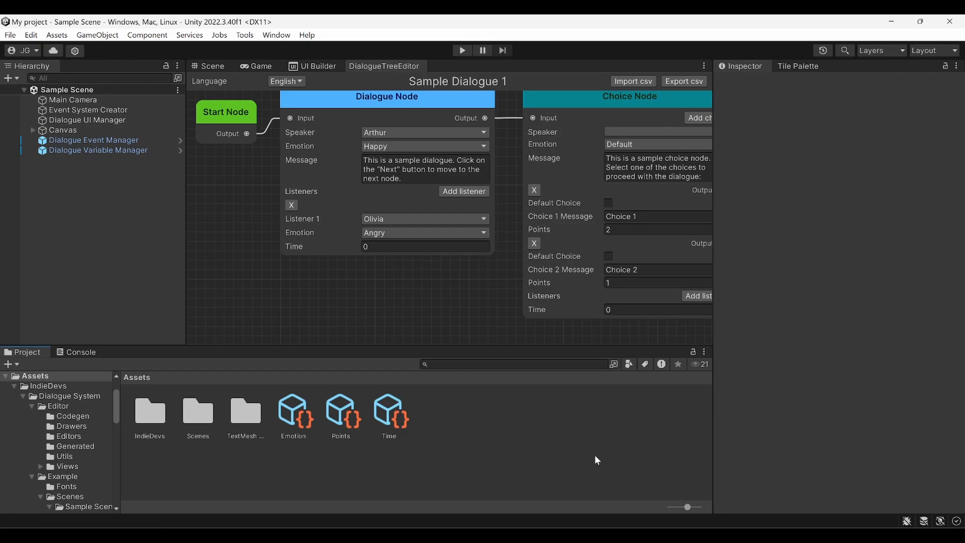
Inspect the Time field asset, leaving its Field Type set to Float
left_click(398, 415)
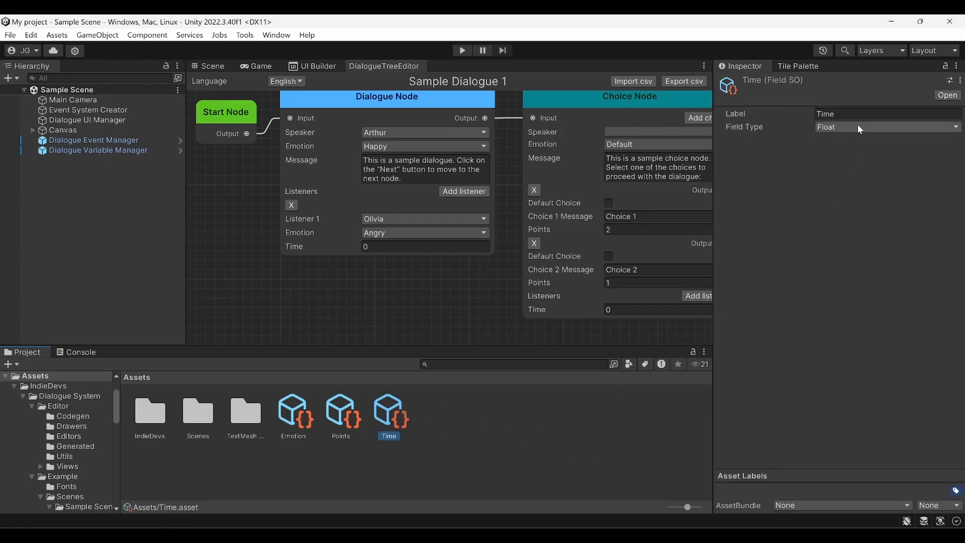
left_click(830, 125)
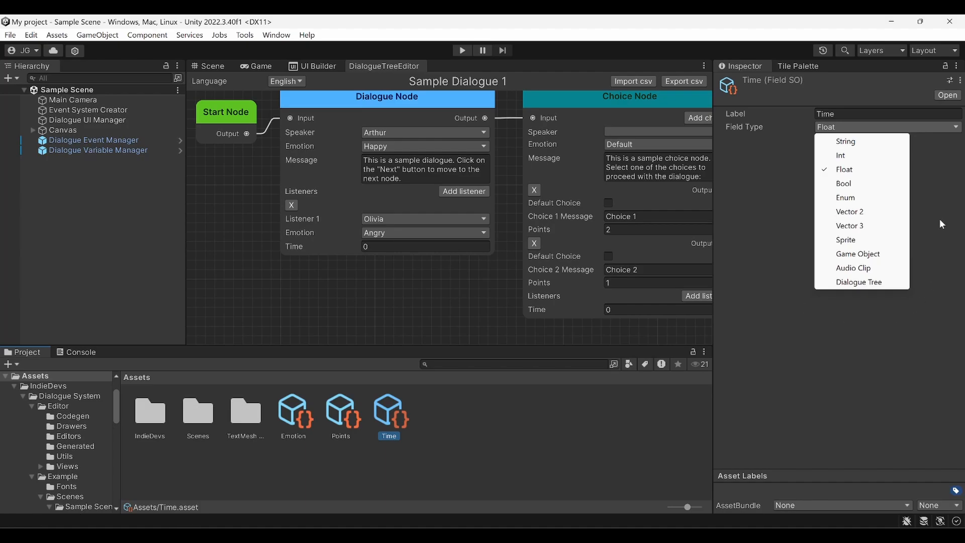
left_click(766, 258)
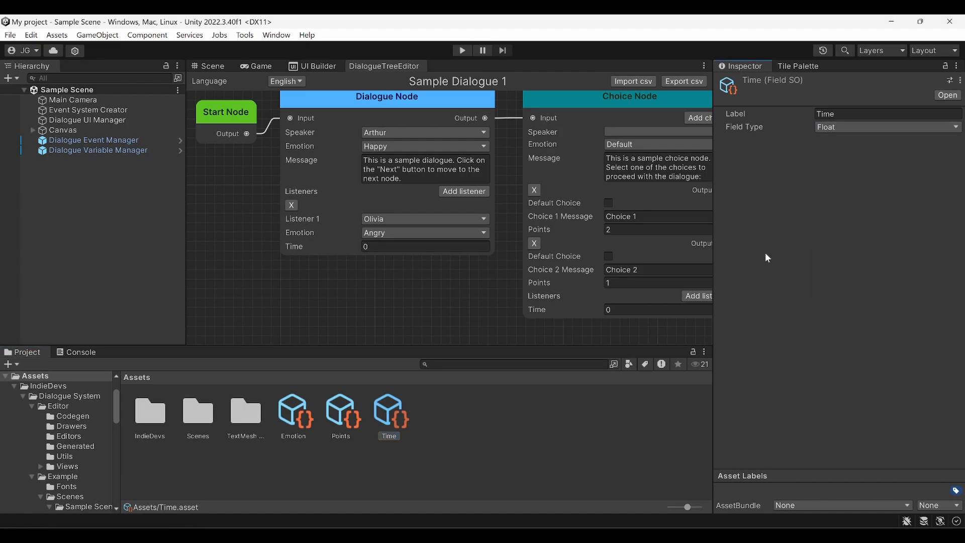